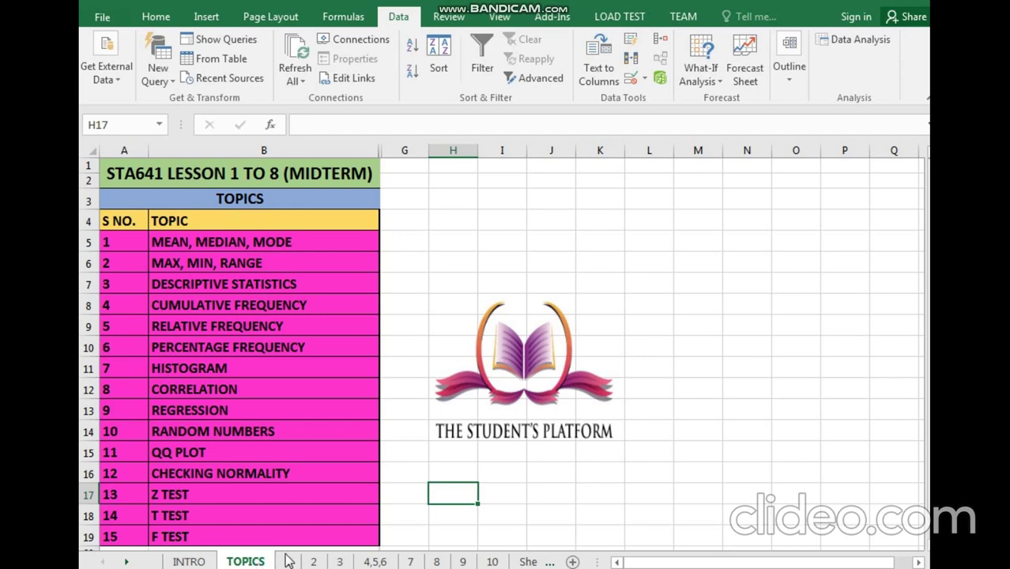
On sheet 1, clear the existing results beside MEAN, MEDIAN and MODE in cells G5 to G7.
left_click(289, 560)
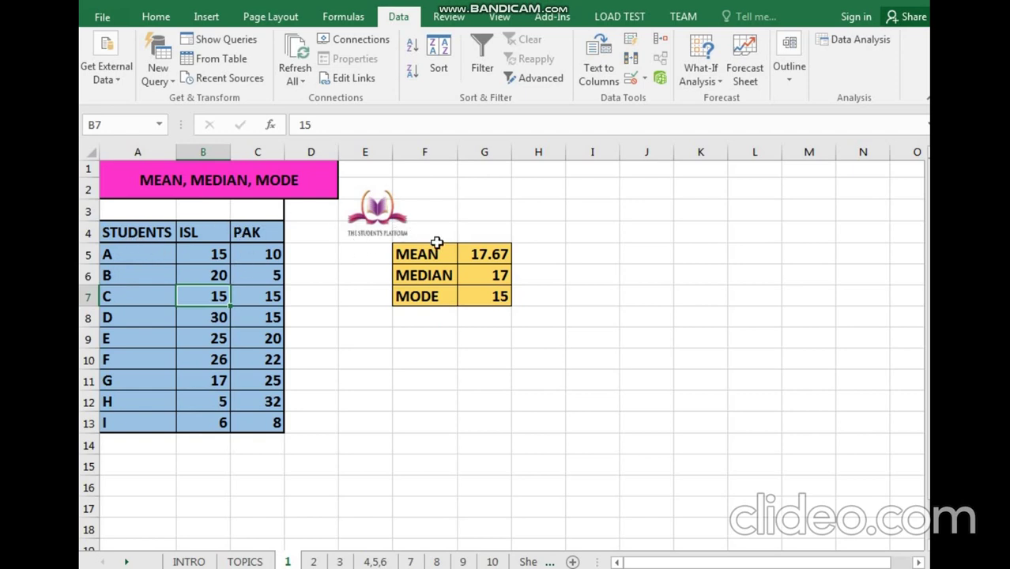
left_click(483, 257)
key("Delete")
key("Down")
key("Delete")
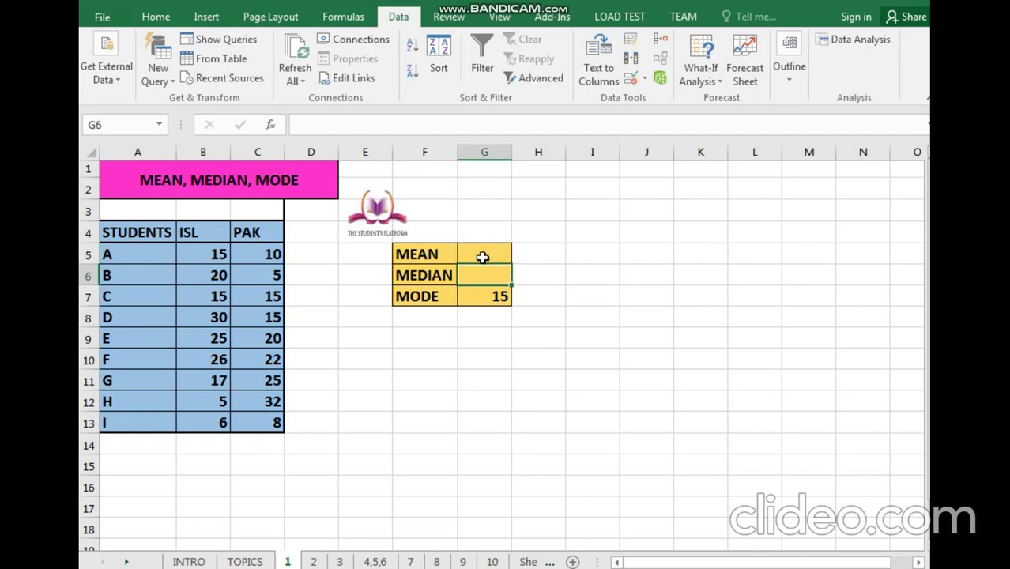
key("Down")
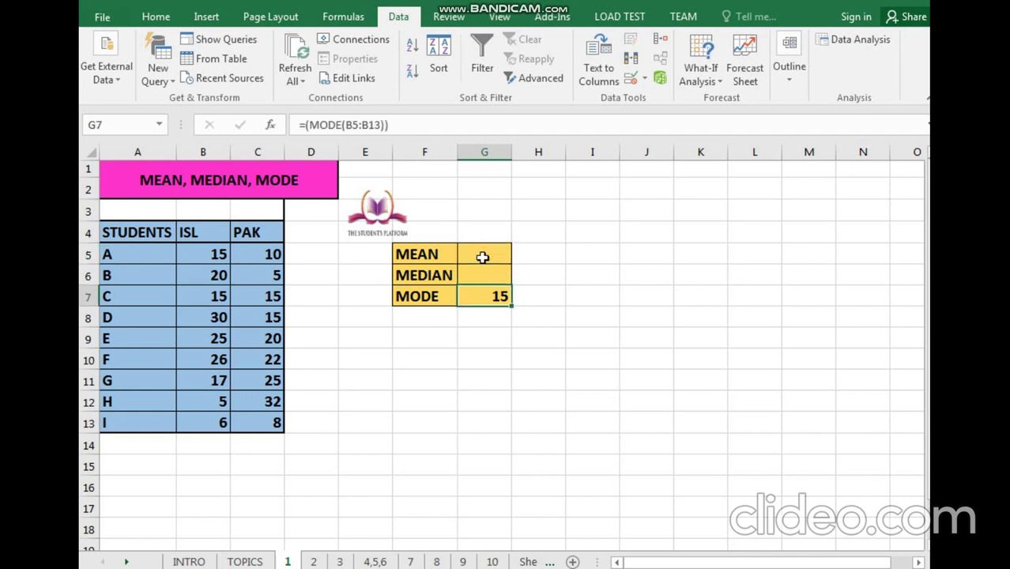
key("Home")
key("Delete")
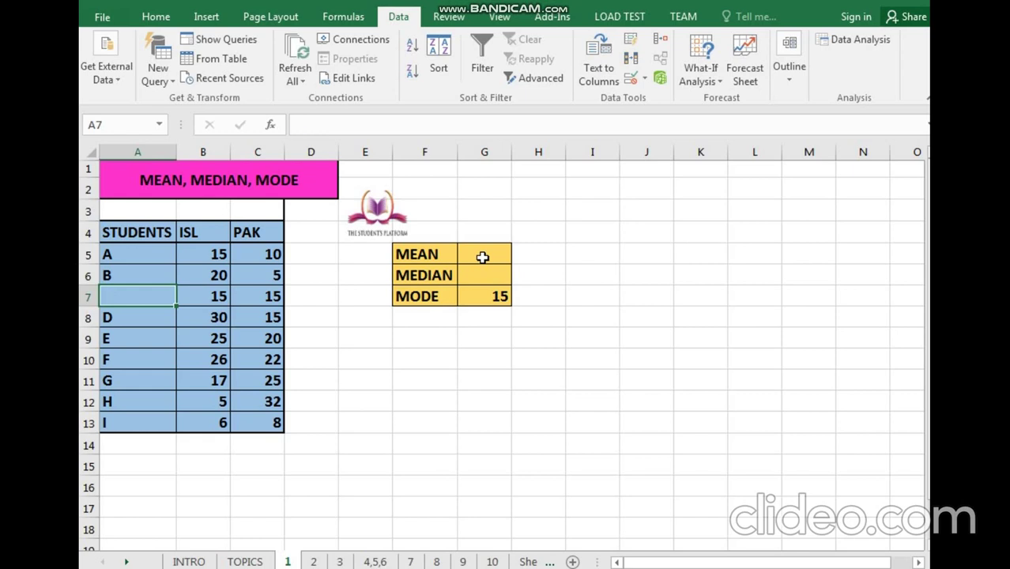
left_click(518, 296)
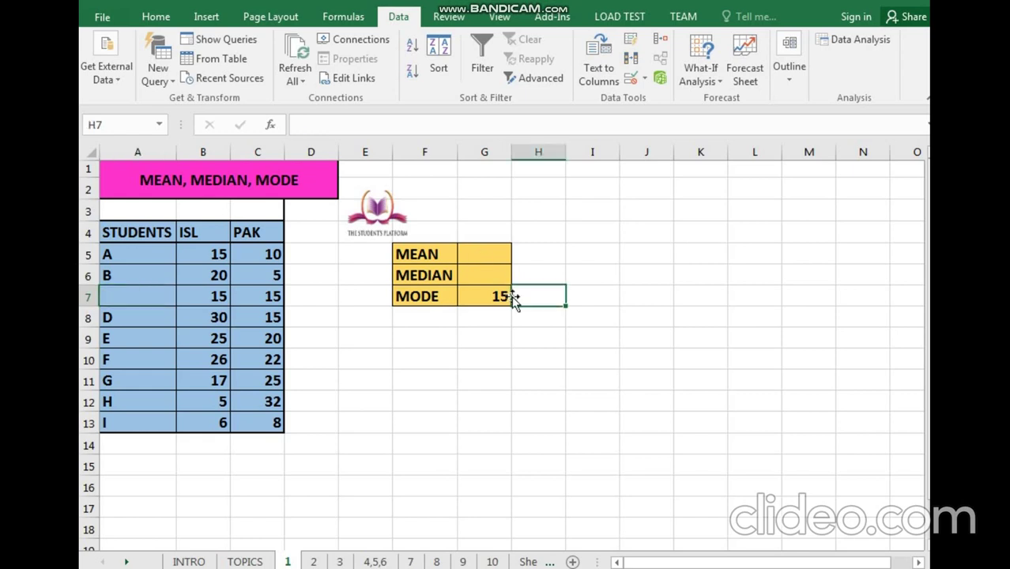
left_click(500, 295)
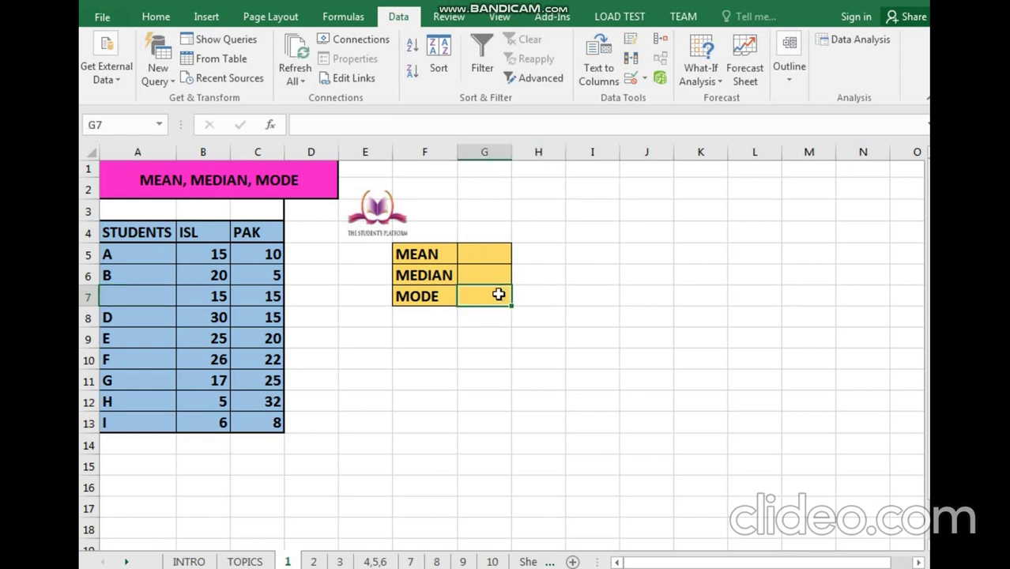
Calculate the mean of the ISL scores in G5 with the AVERAGE function over B5:B13.
left_click(488, 252)
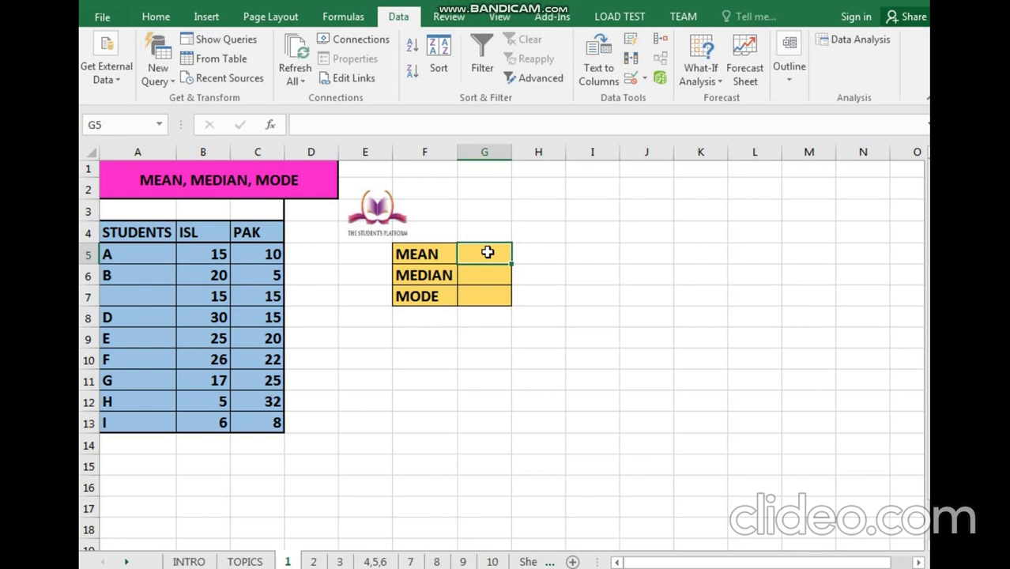
type("=(")
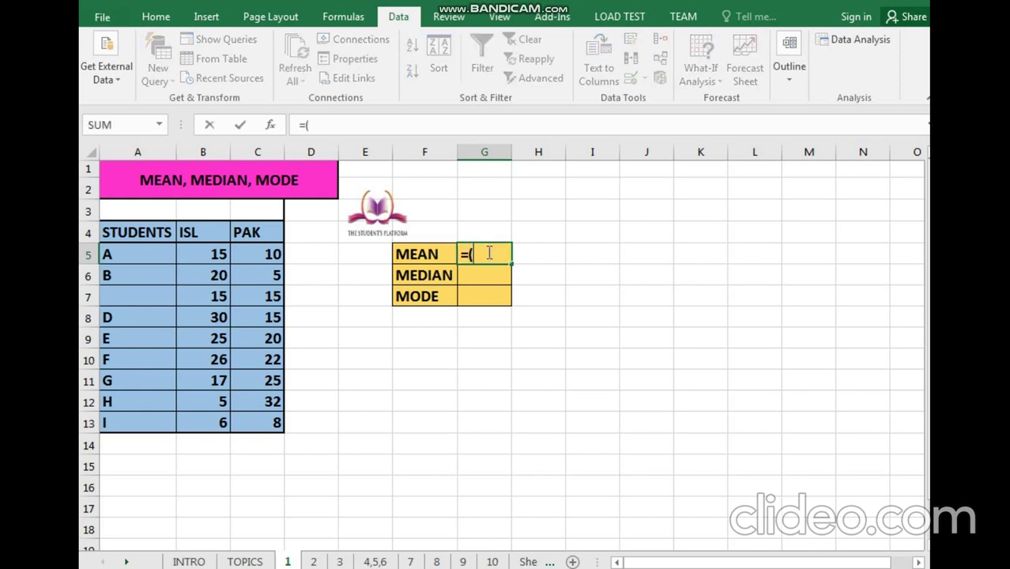
type("ave")
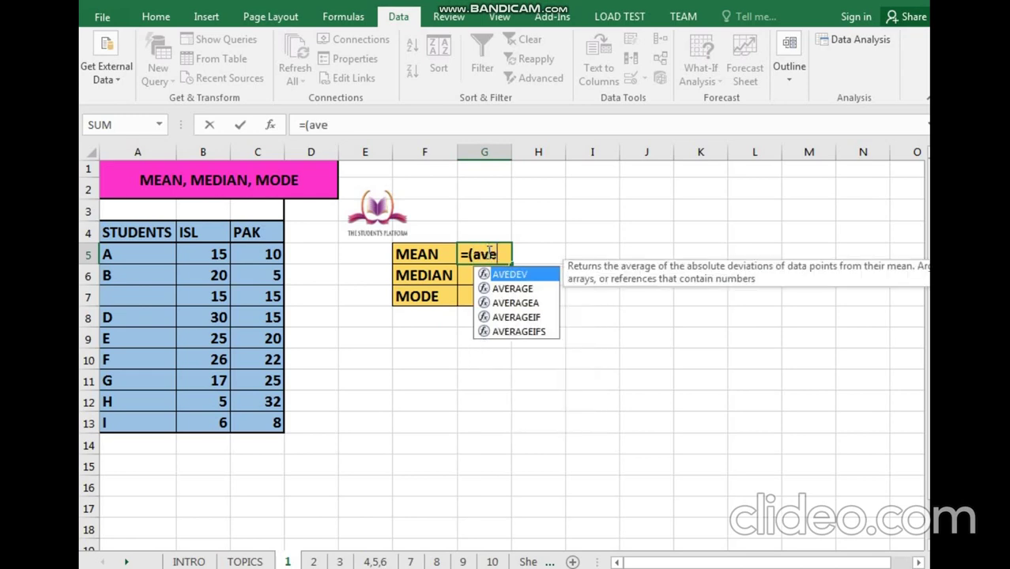
double_click(503, 289)
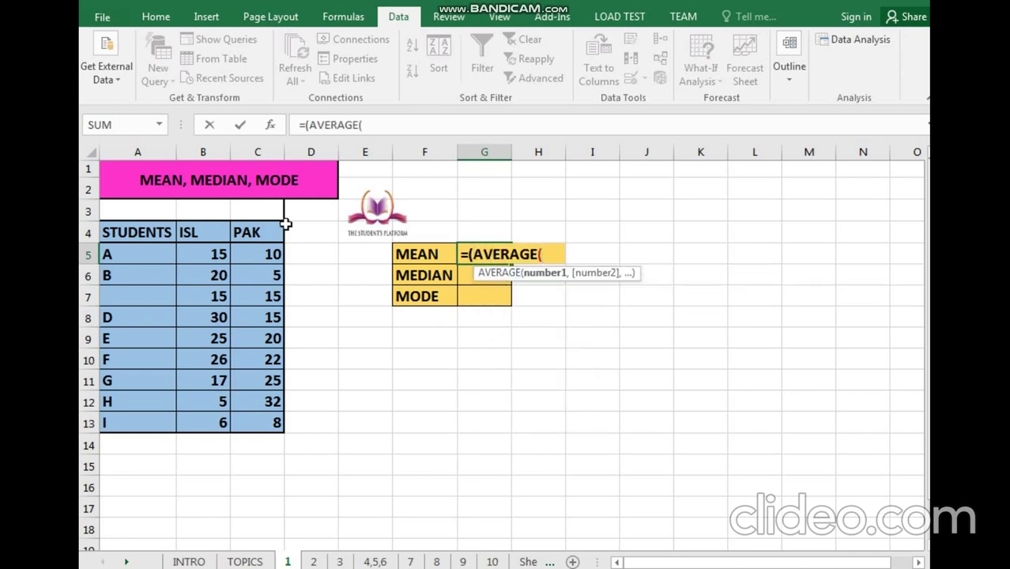
left_click_drag(214, 253, 201, 418)
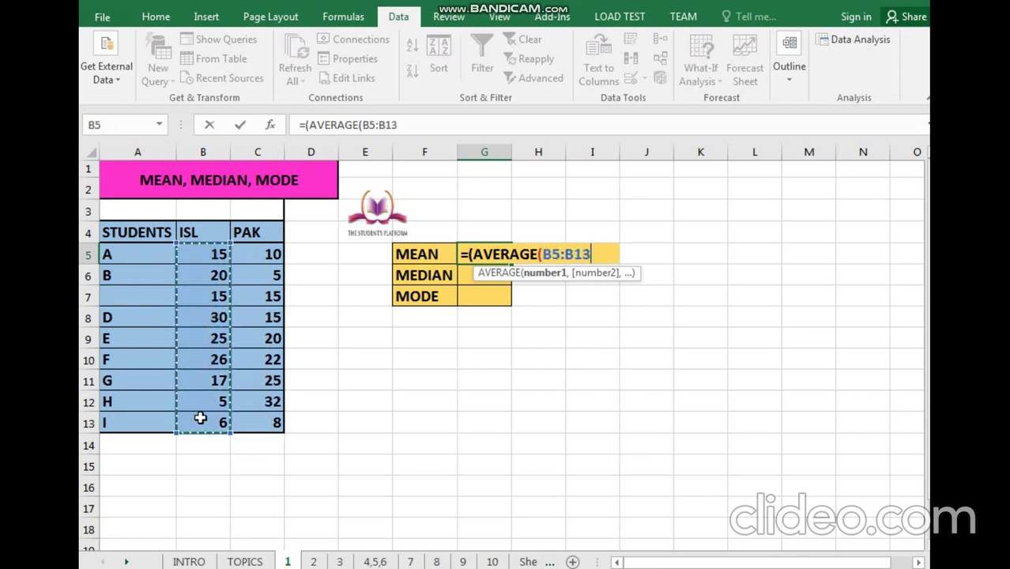
key("Return")
key("Return")
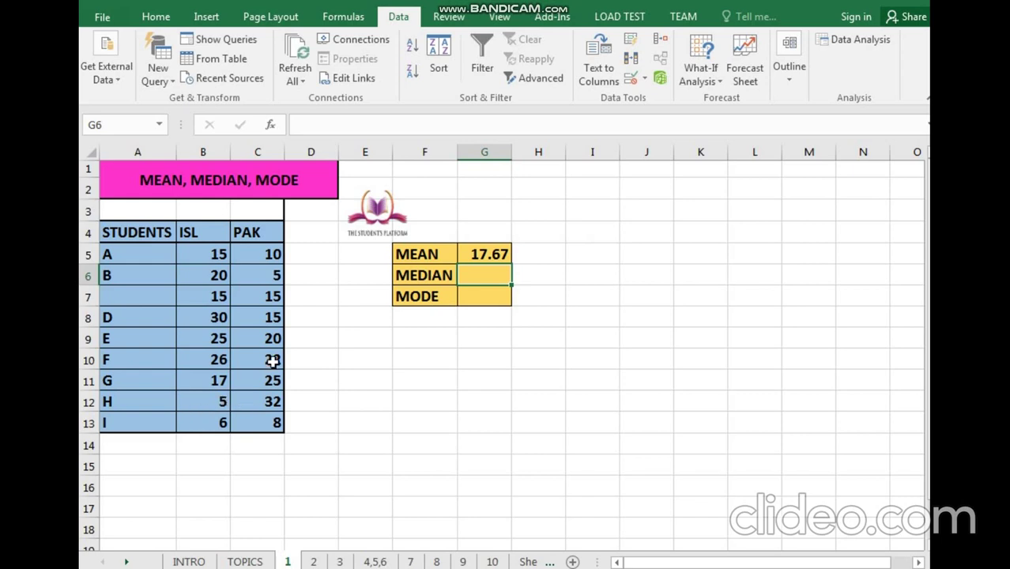
Enter the formula =(B5:B13) in the MEDIAN result cell G6, accepting the proposed bracket correction.
type("=")
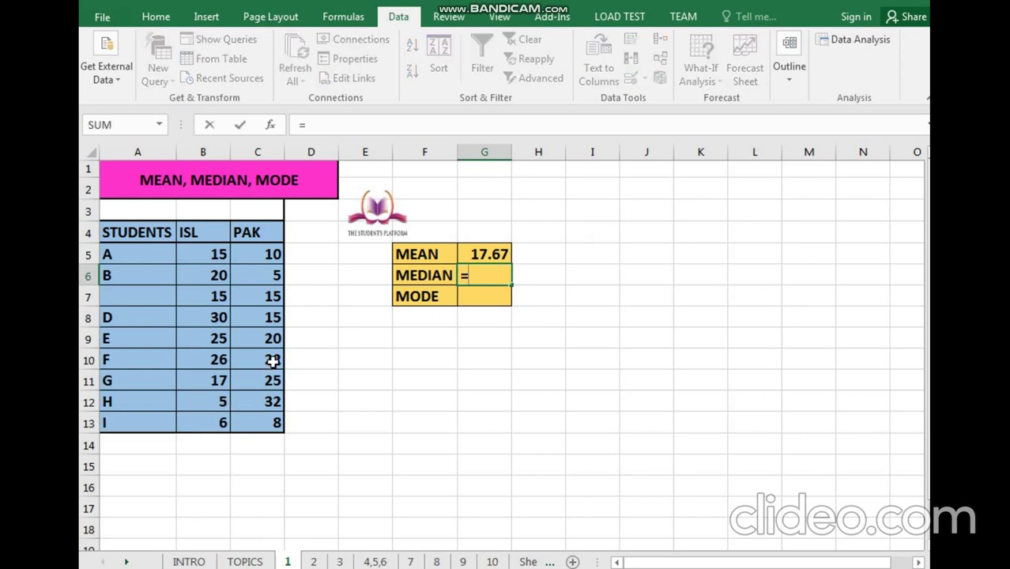
type("(")
left_click(207, 259)
left_click_drag(208, 277, 210, 426)
key("Return")
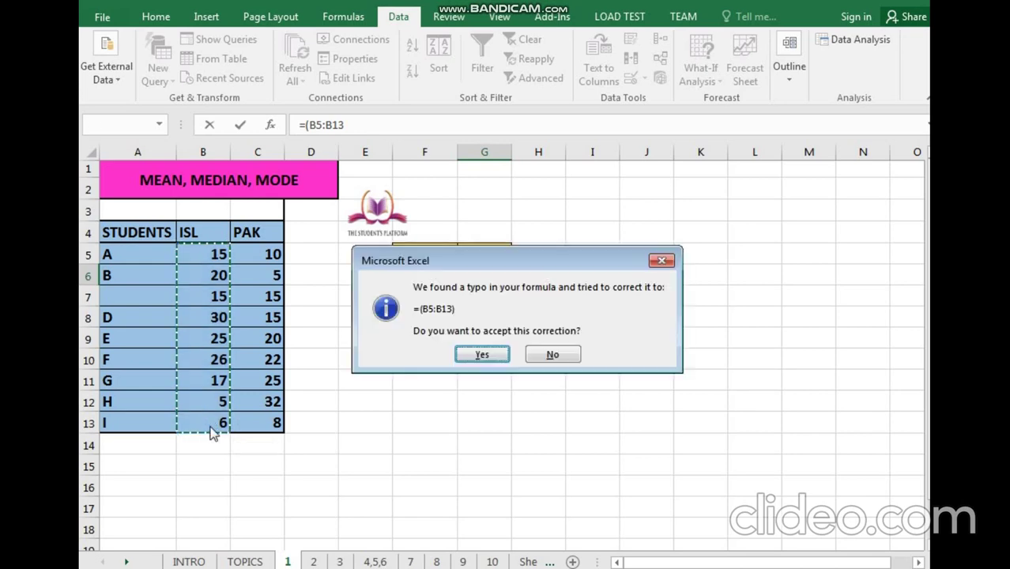
key("Return")
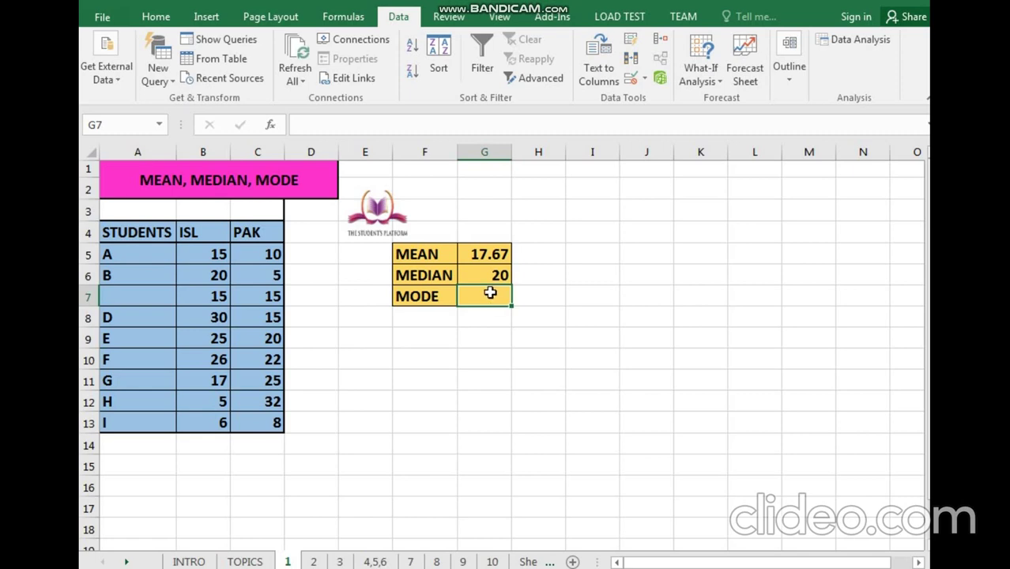
Enter a bracketed reference to the ISL scores, without a function name, in the MODE result cell G7.
type("=(")
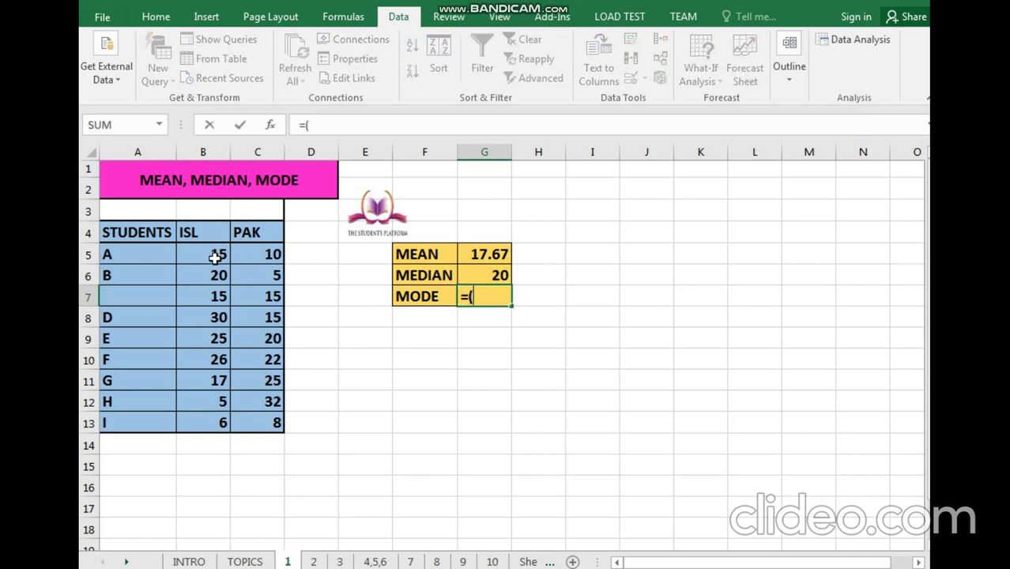
left_click_drag(216, 257, 216, 413)
key("Return")
key("Return")
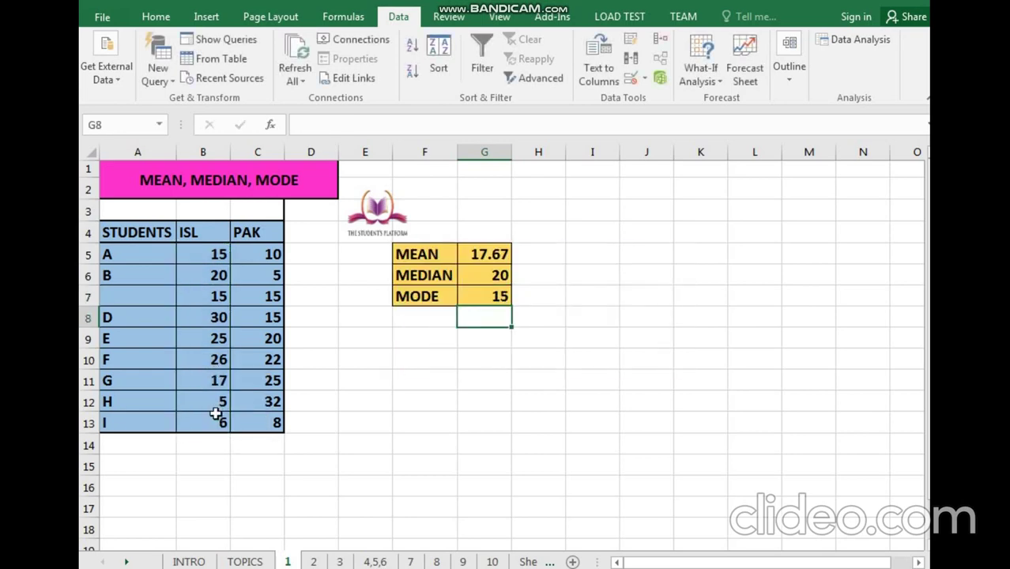
left_click(225, 254)
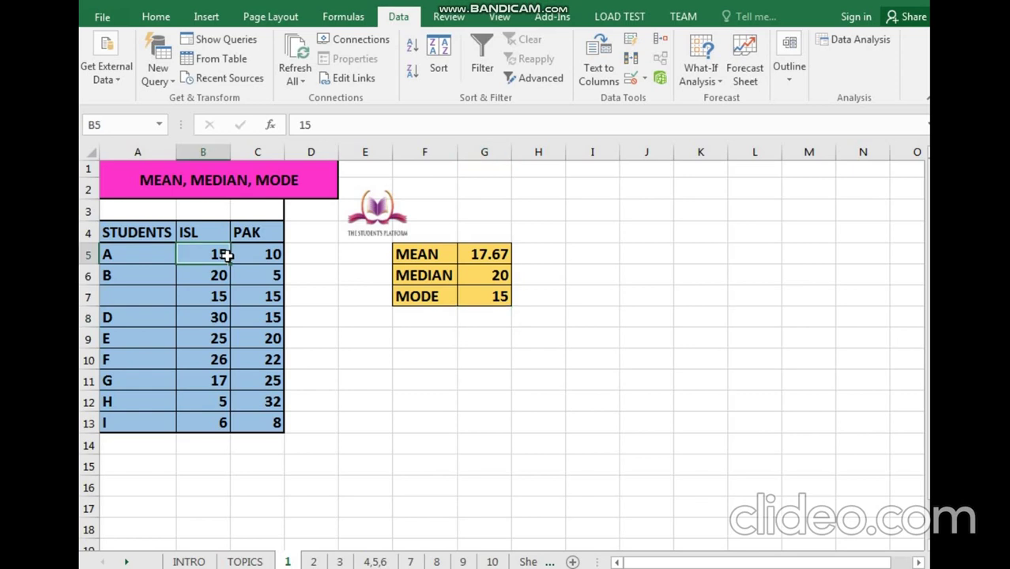
left_click(216, 297)
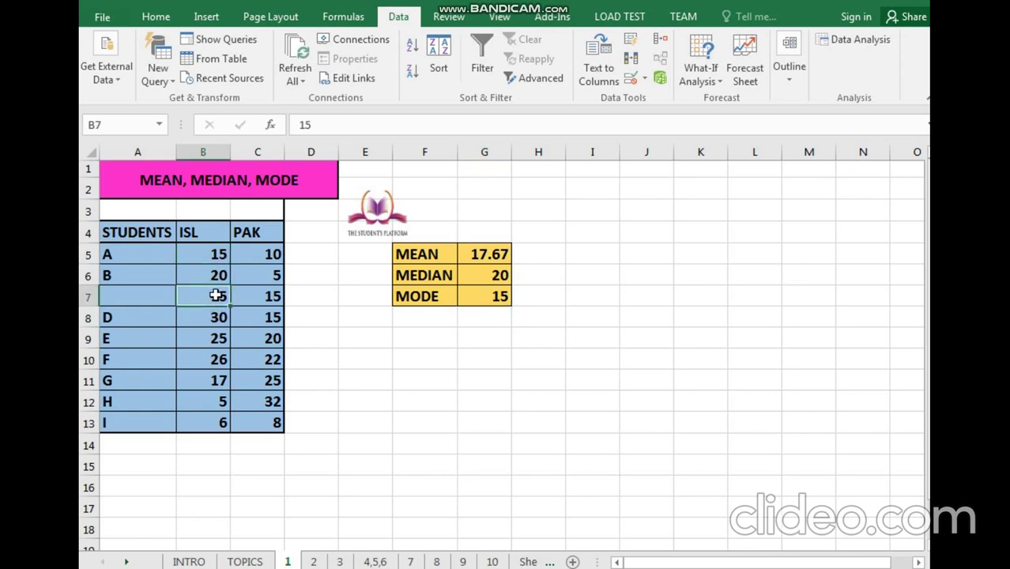
left_click(214, 255)
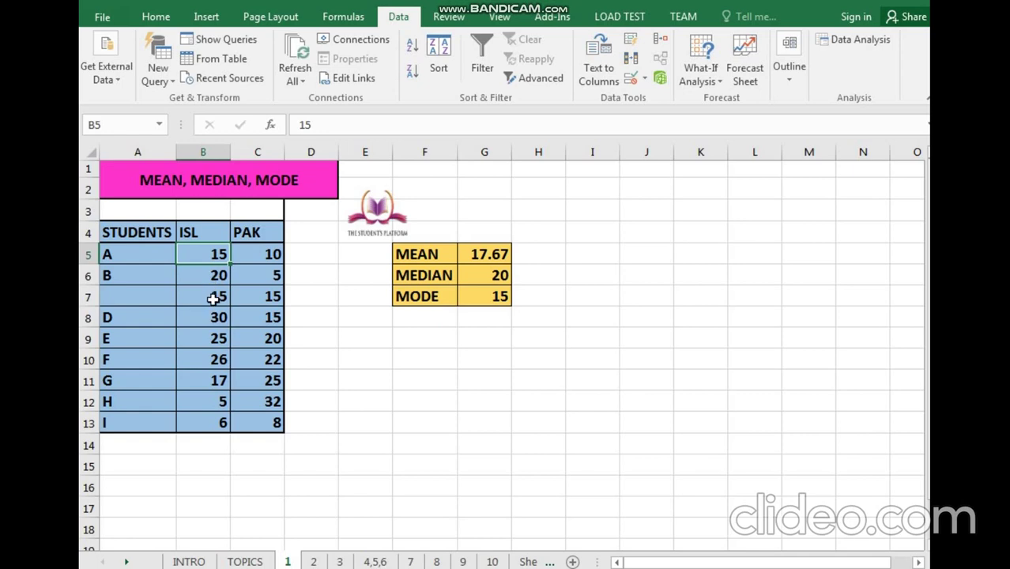
left_click(215, 297)
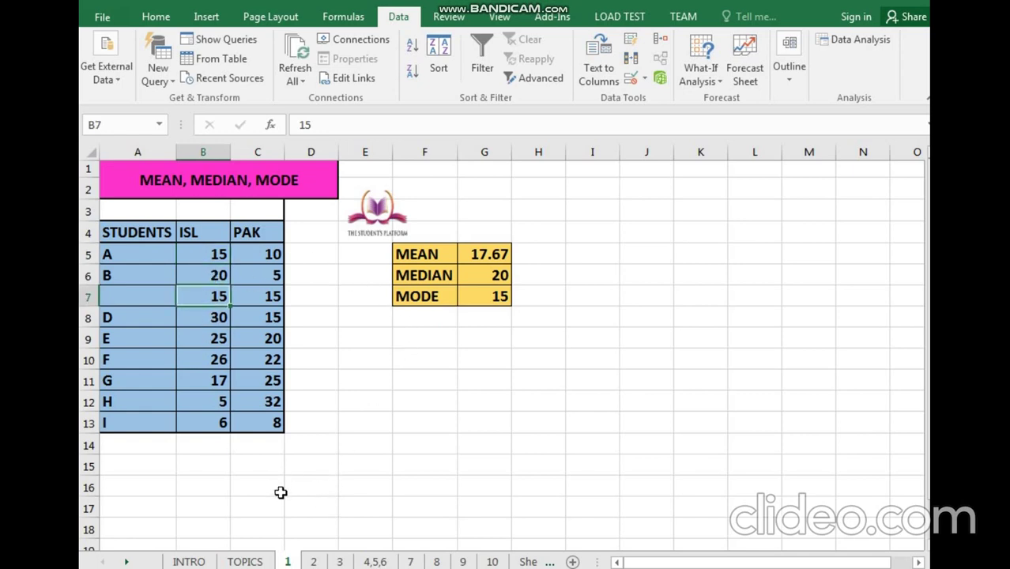
On sheet 2, clear the MAXIMUM, MINIMUM and RANGE results in G5:G7.
left_click(312, 562)
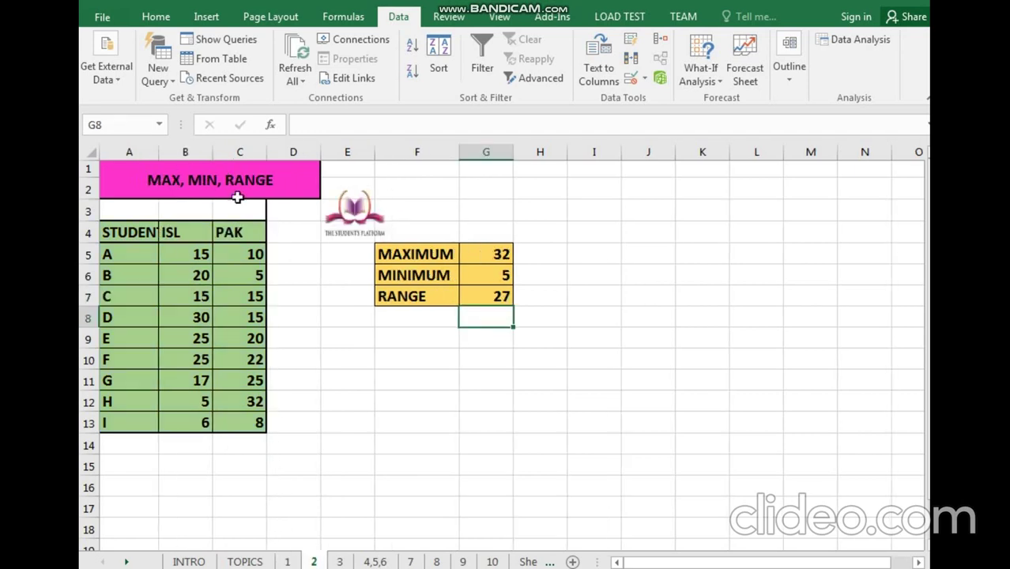
left_click(502, 251)
left_click_drag(502, 252, 502, 294)
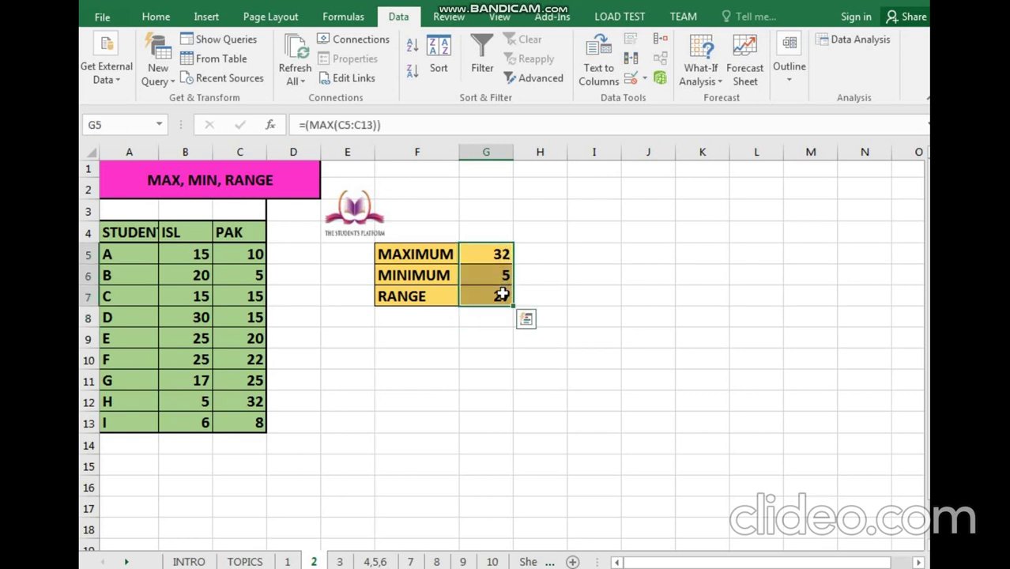
key("Delete")
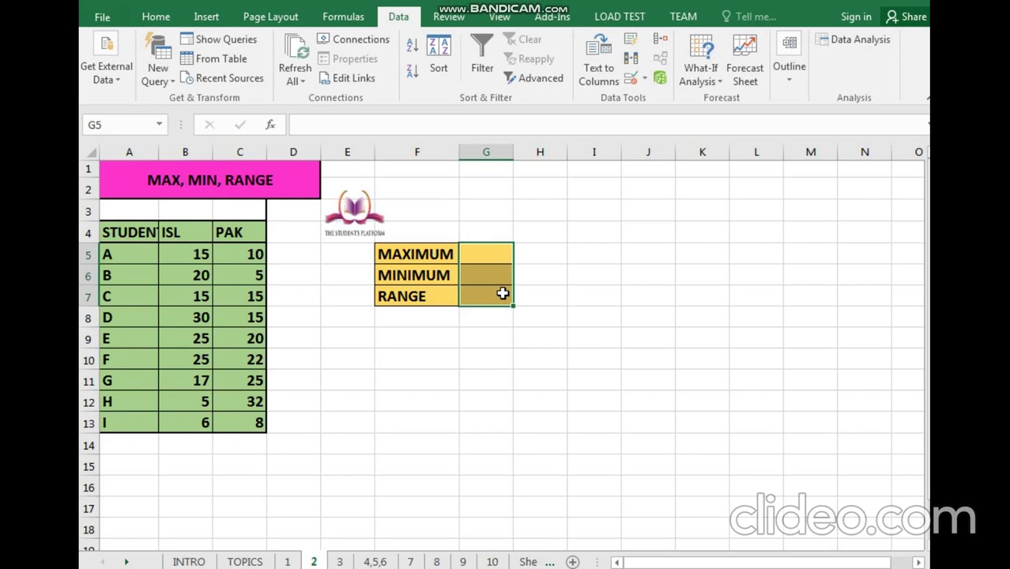
left_click(542, 339)
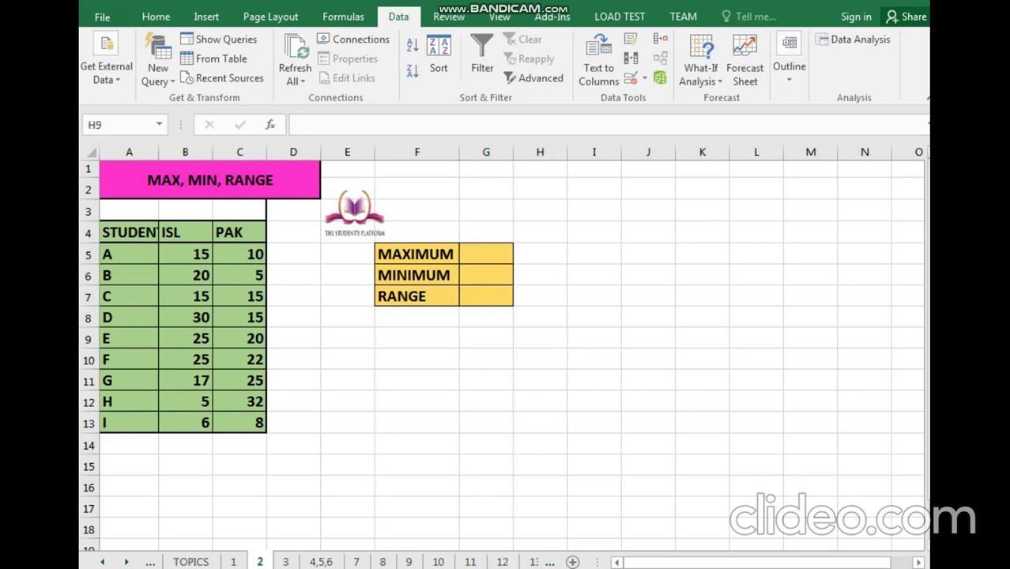
Calculate the maximum of the PAK scores in G5 with the MAX function over C5:C13.
left_click(477, 257)
type("=")
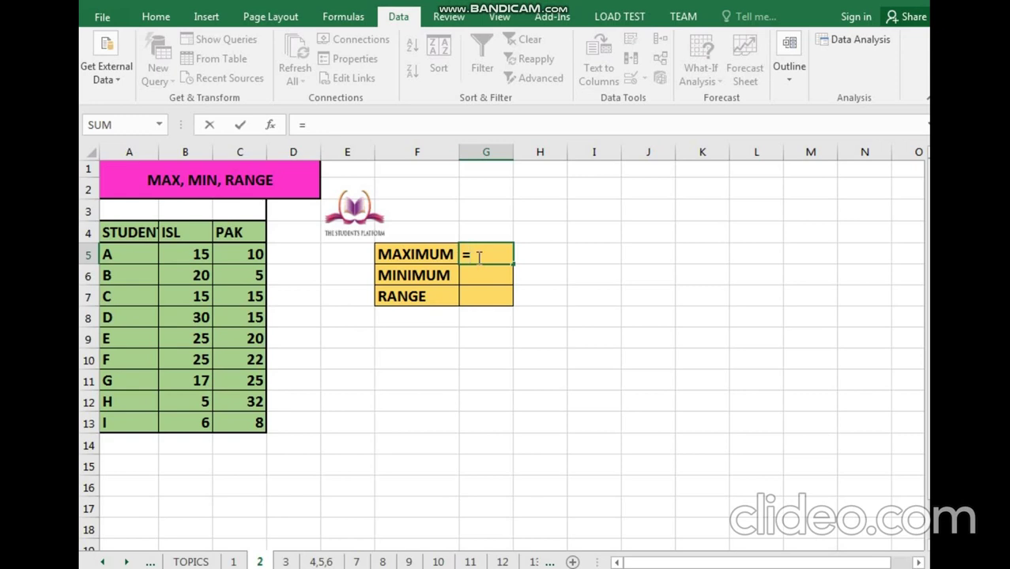
type("(max")
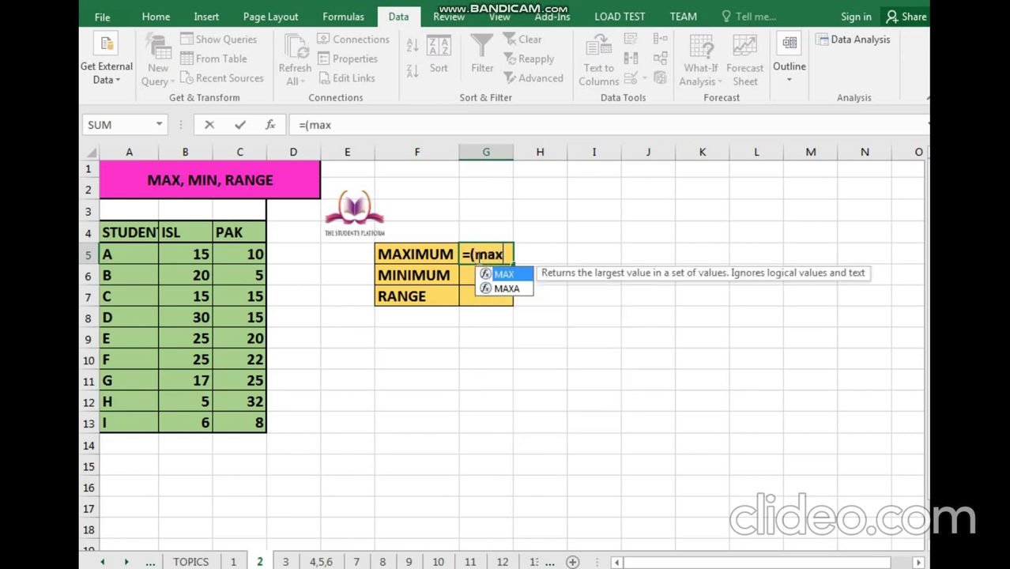
double_click(502, 276)
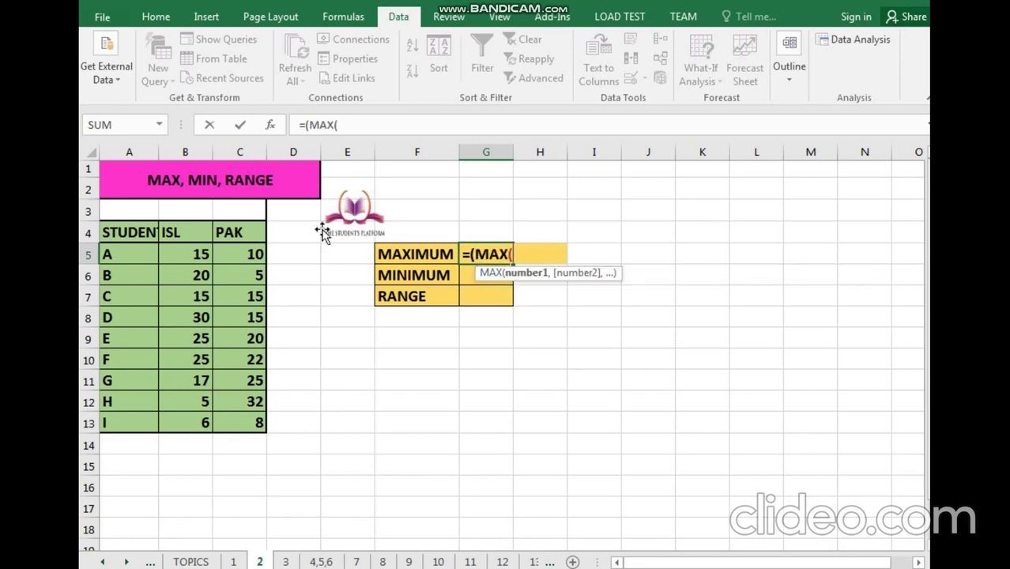
left_click_drag(253, 253, 257, 420)
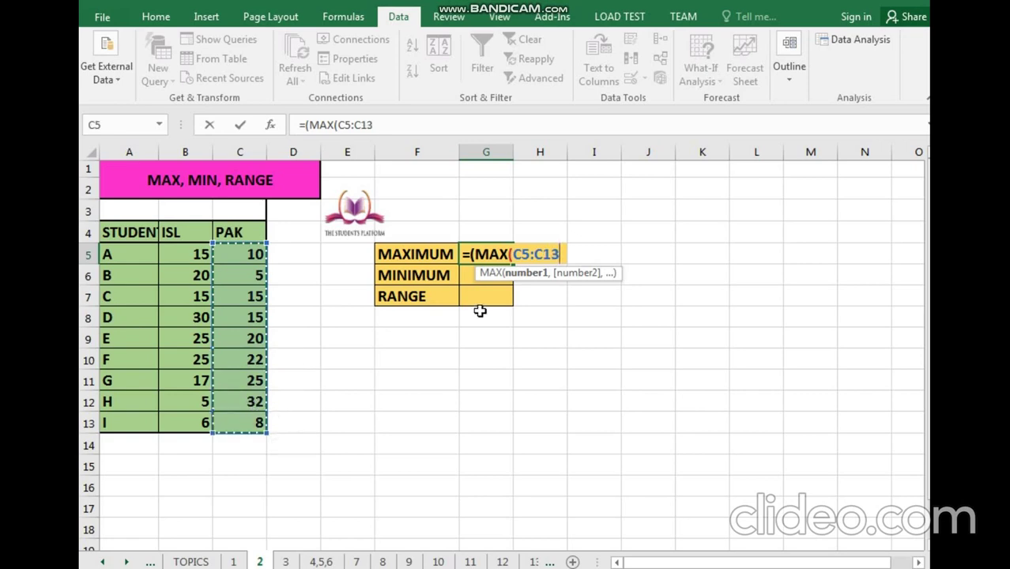
key("Return")
key("Return")
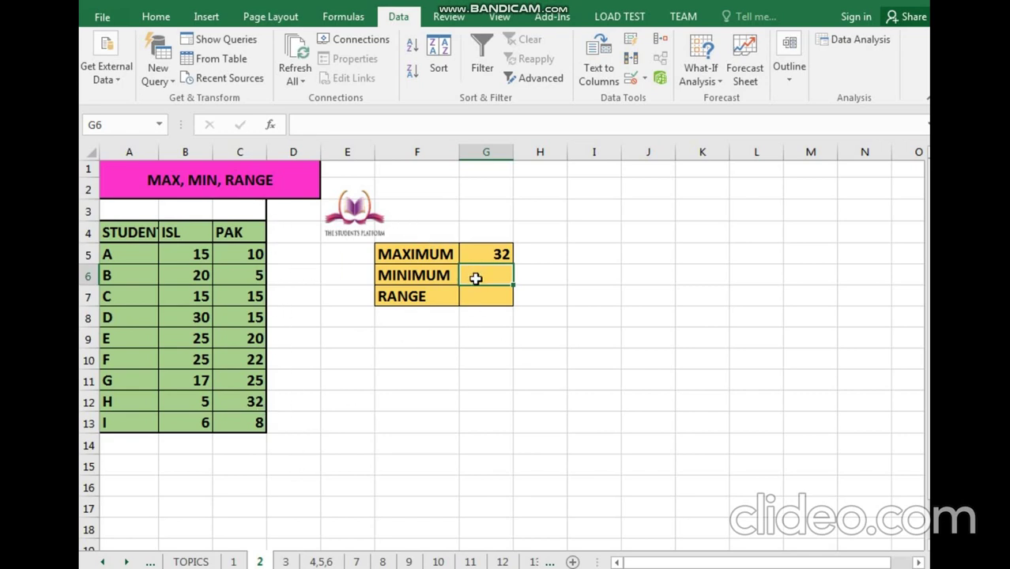
Calculate the minimum of the PAK scores in G6 with the MIN function over C5:C13.
type("=(")
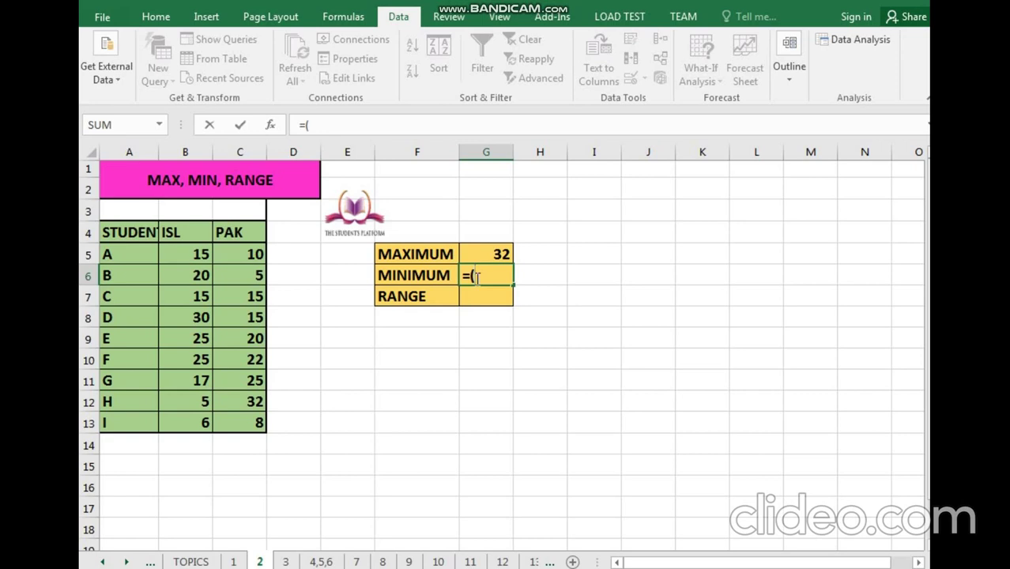
type("min")
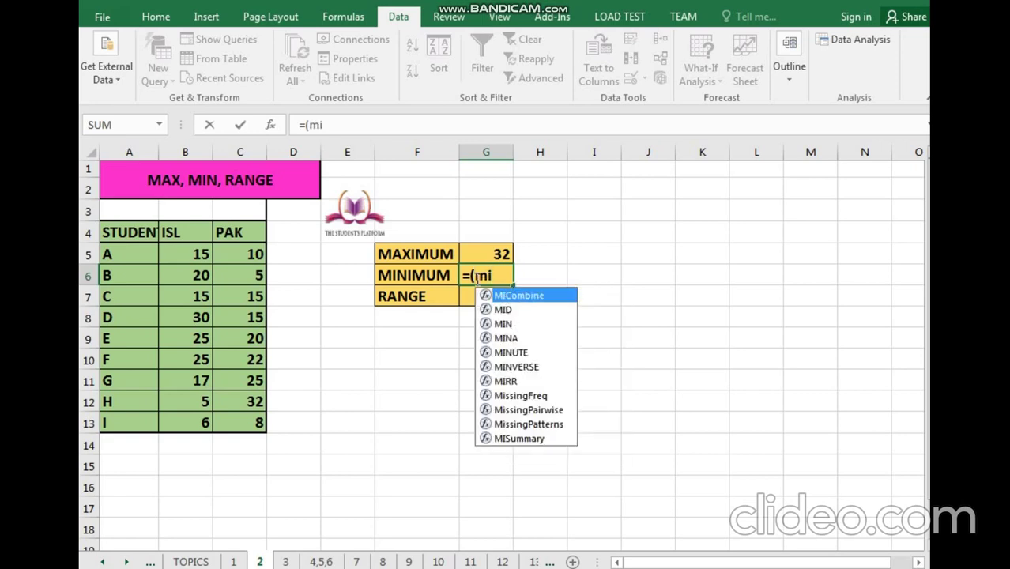
double_click(499, 298)
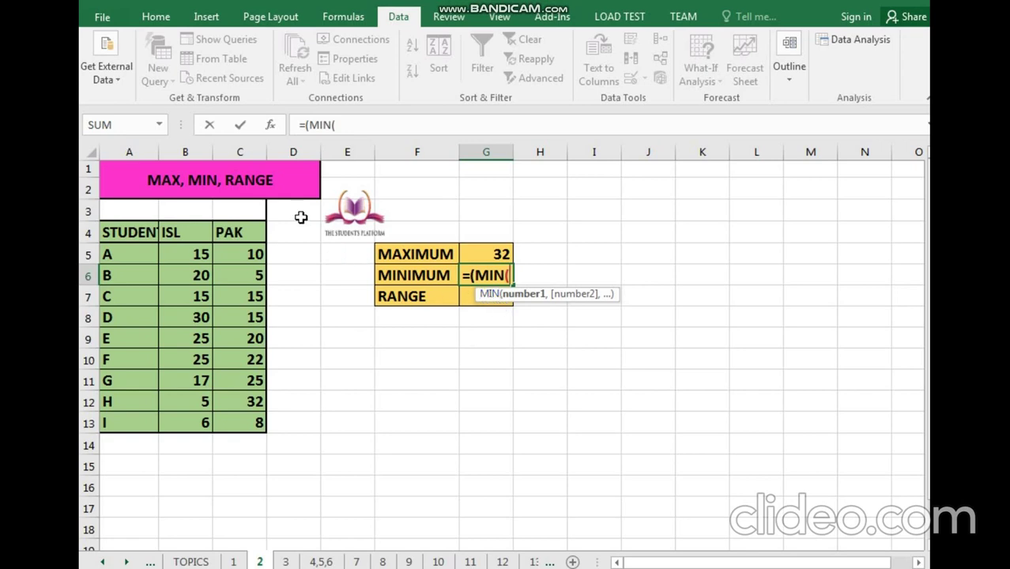
left_click_drag(256, 249, 257, 421)
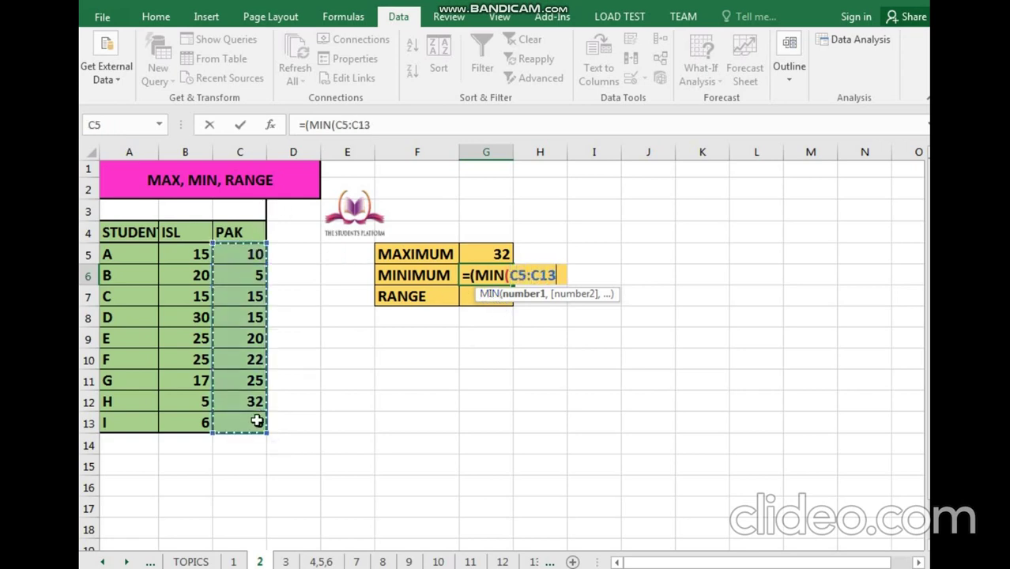
key("Return")
key("Return")
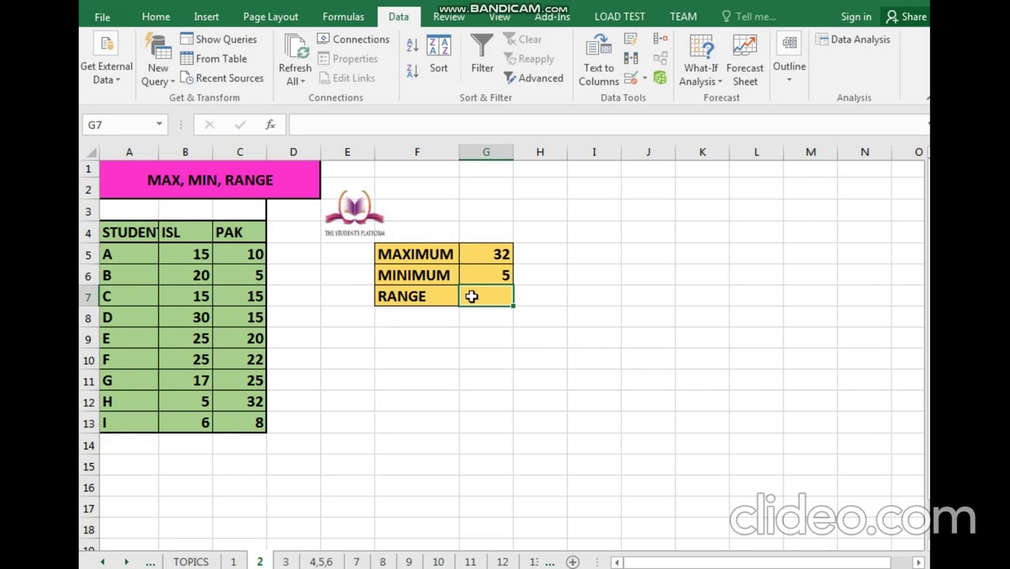
Calculate the range of the PAK scores in G7 by subtracting the minimum in G6 from the maximum in G5.
type("=")
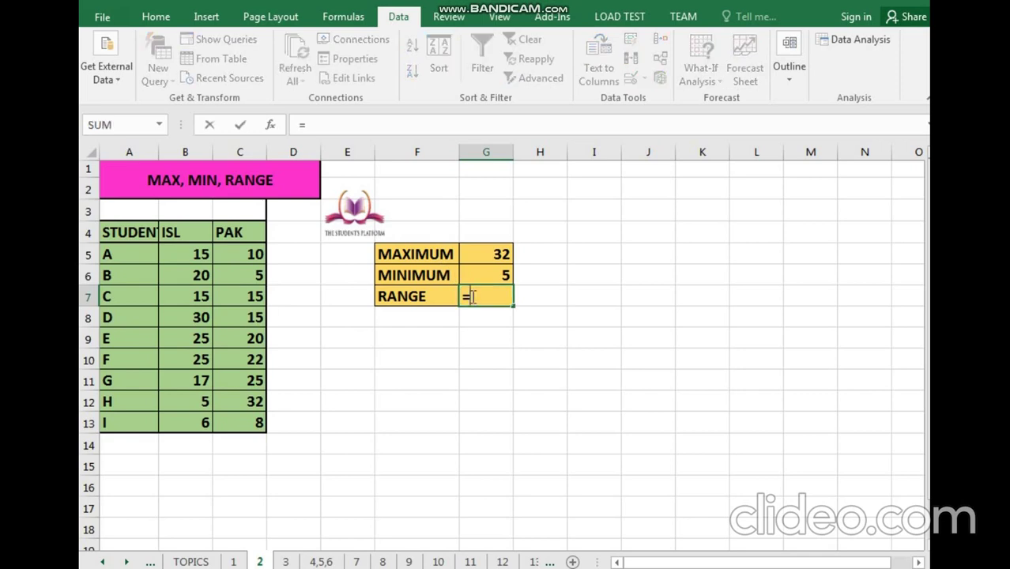
type("(")
left_click(501, 254)
type("-")
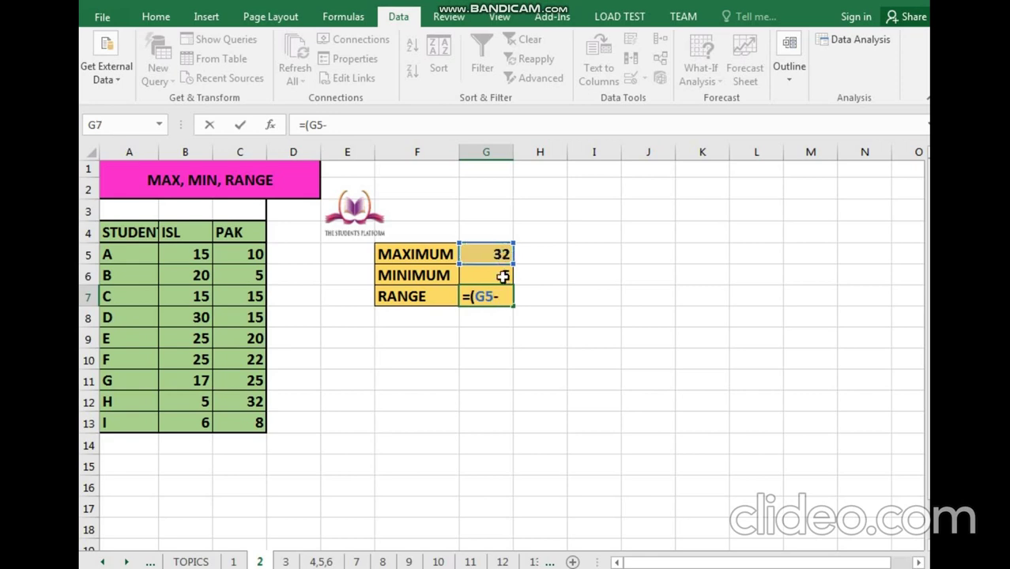
left_click(503, 276)
type(")")
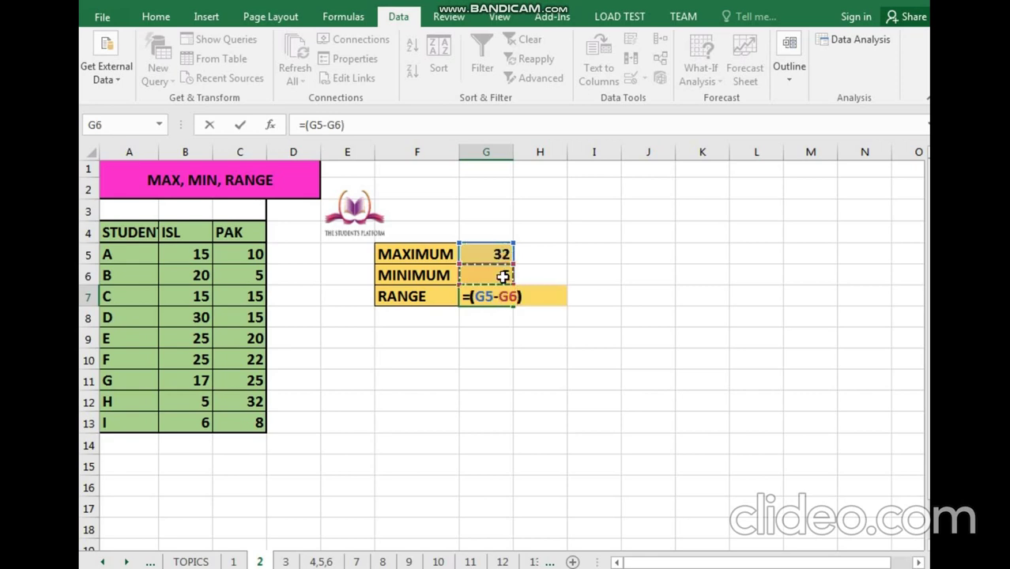
left_click(516, 397)
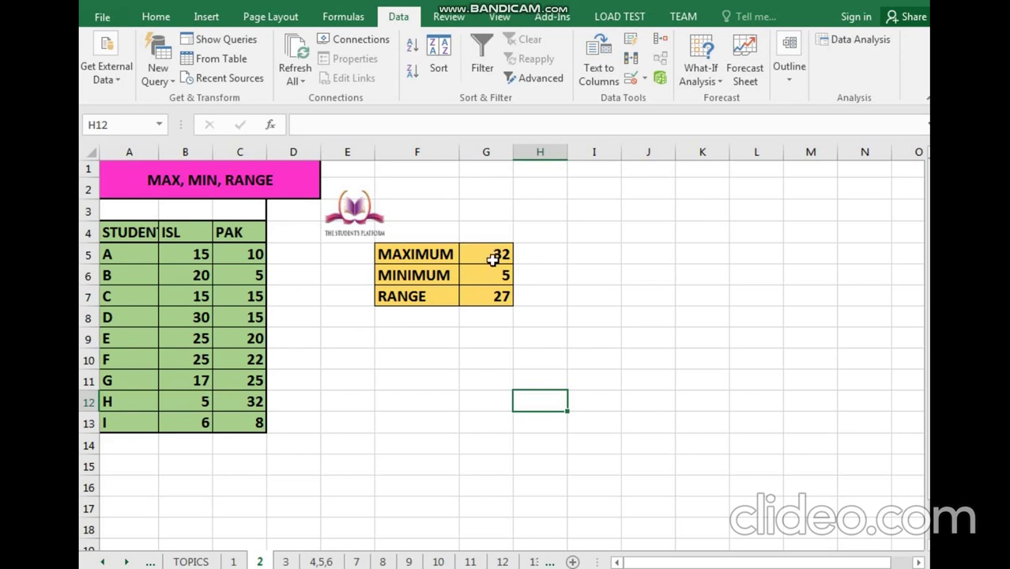
Replace the MAXIMUM formula in G5 with the fixed value 30 and select the RANGE cell G7 to check it.
left_click(493, 279)
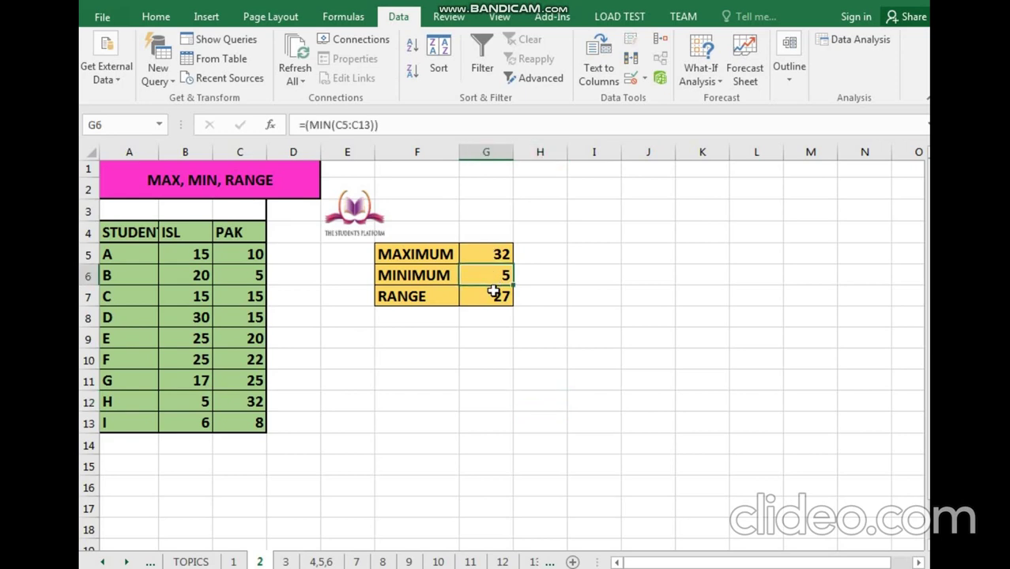
left_click(494, 295)
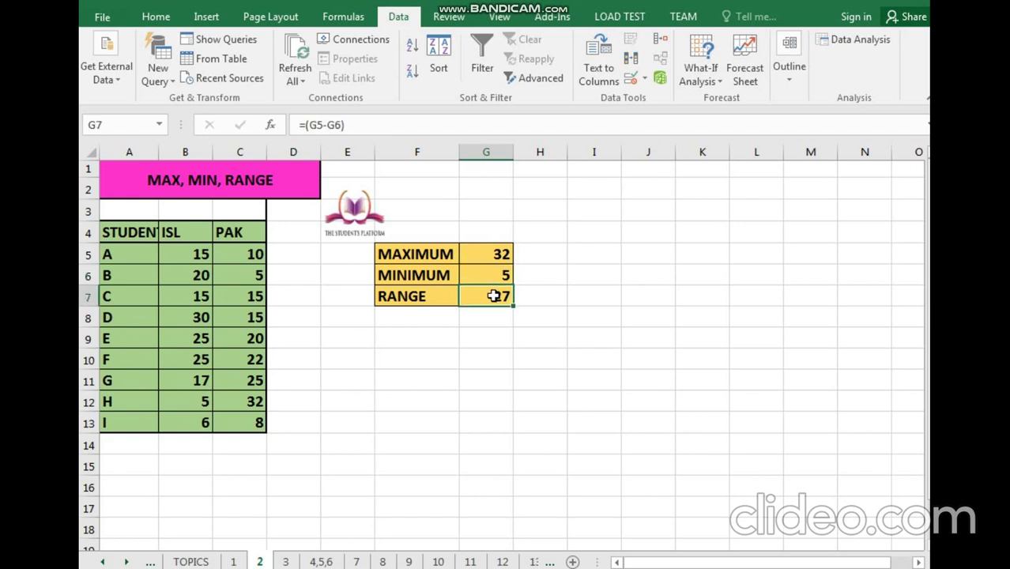
left_click(490, 254)
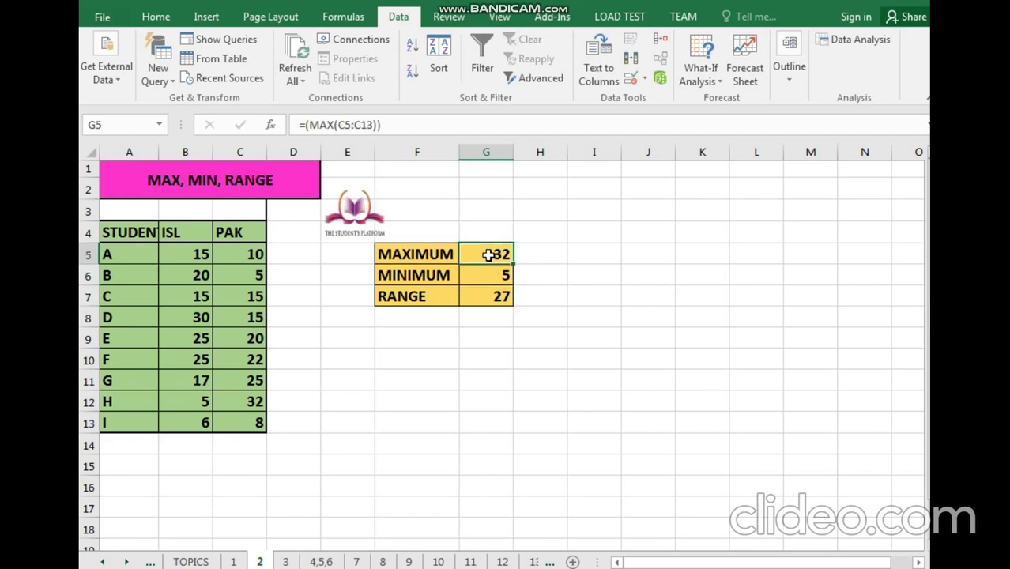
type("30")
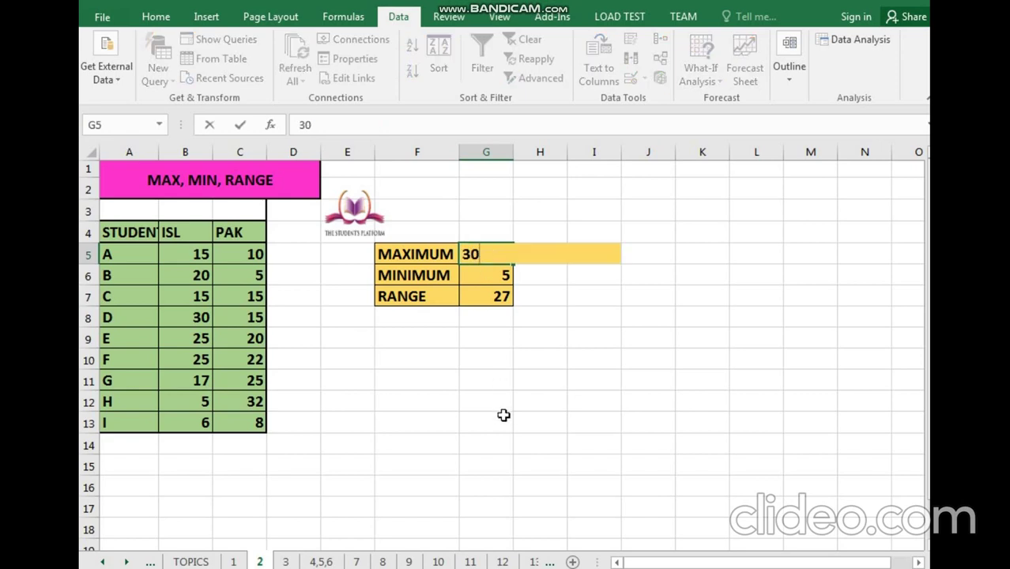
left_click(503, 415)
left_click(493, 295)
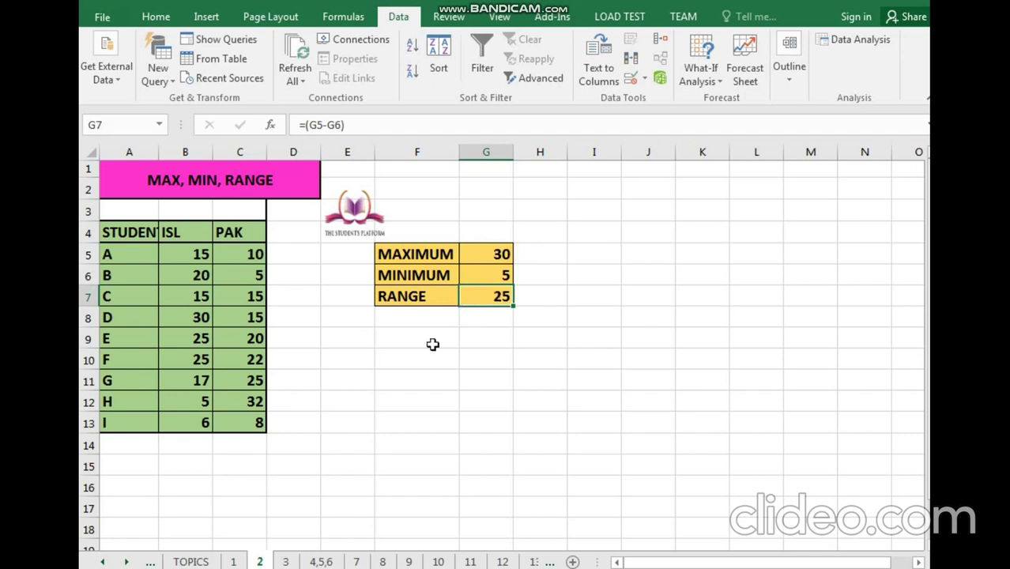
Open sheet 3 with the DESCRIPTIVE STATISTICS table.
left_click(285, 561)
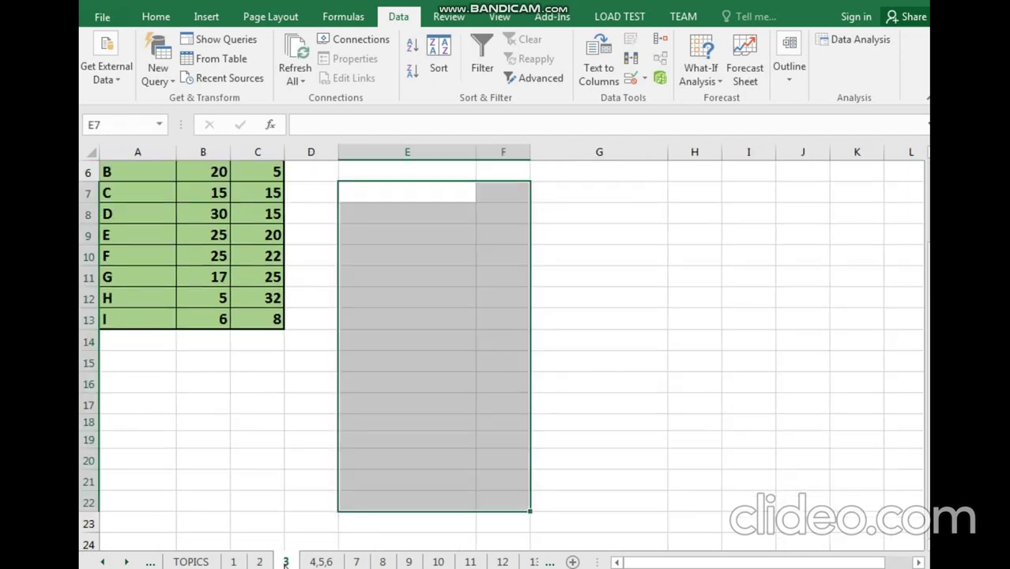
left_click_drag(926, 294, 924, 122)
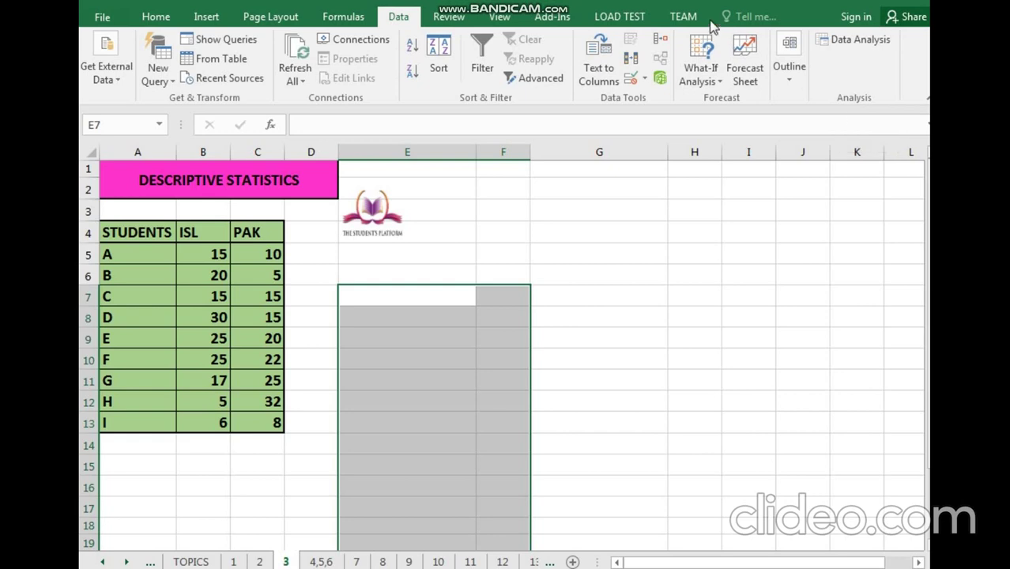
left_click(146, 17)
left_click(399, 16)
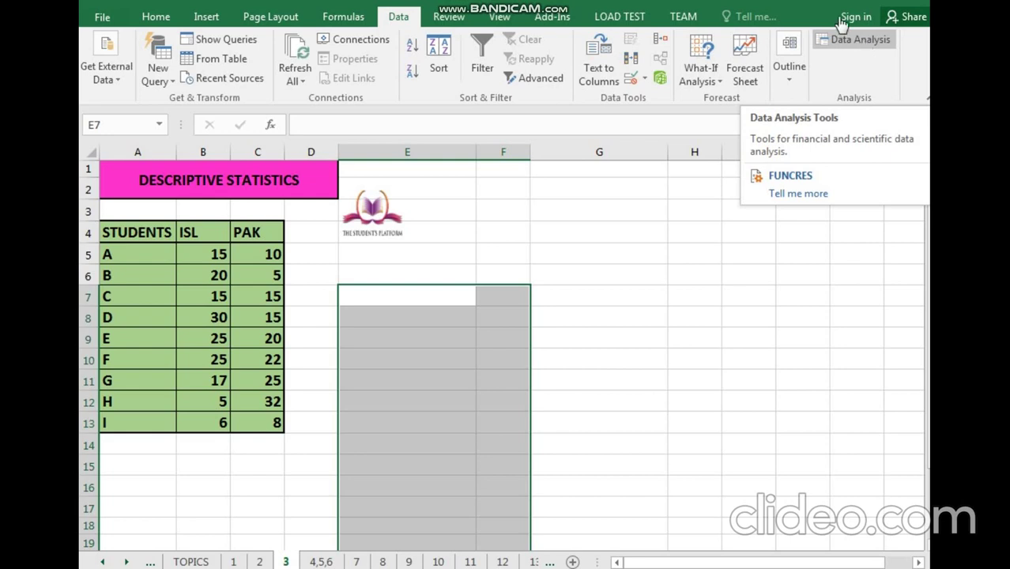
Make sure the Analysis ToolPak is enabled among the Excel add-ins.
left_click(102, 17)
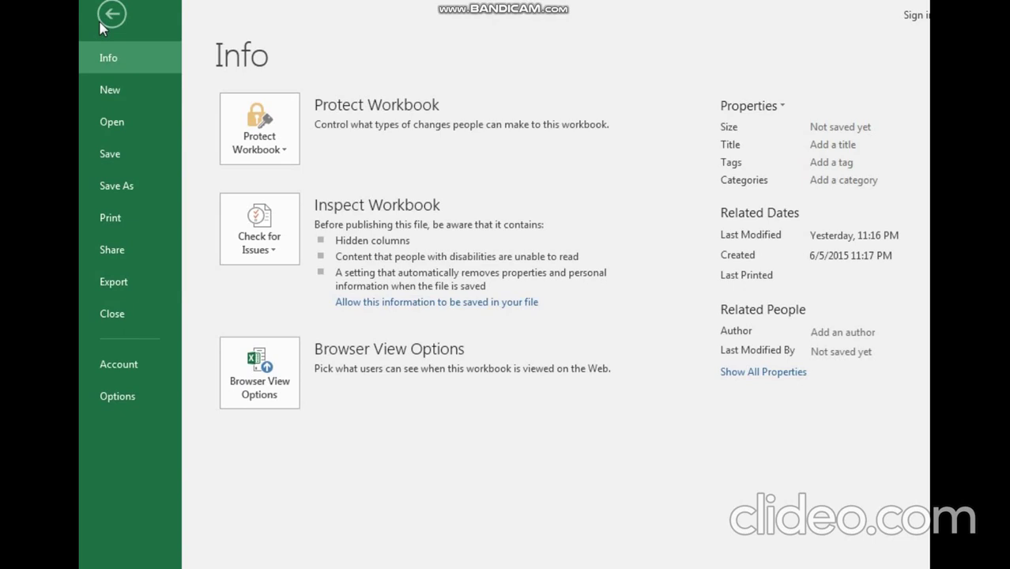
left_click(100, 397)
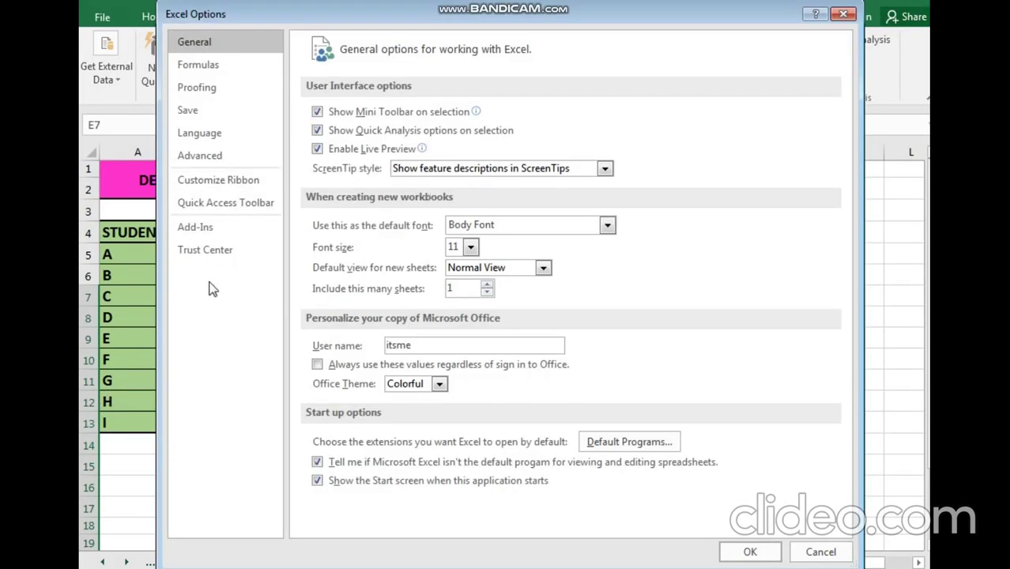
left_click(217, 228)
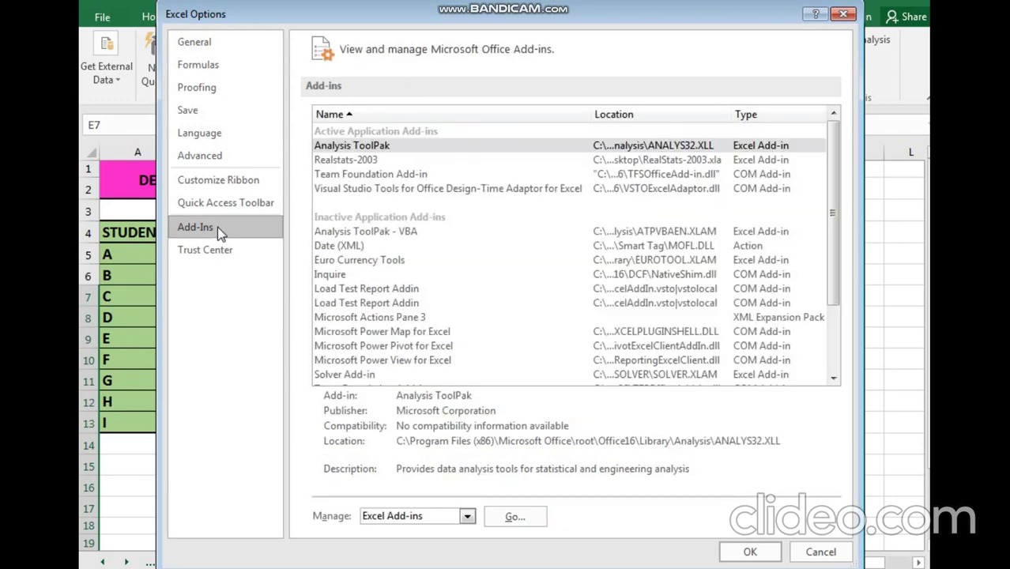
left_click(357, 147)
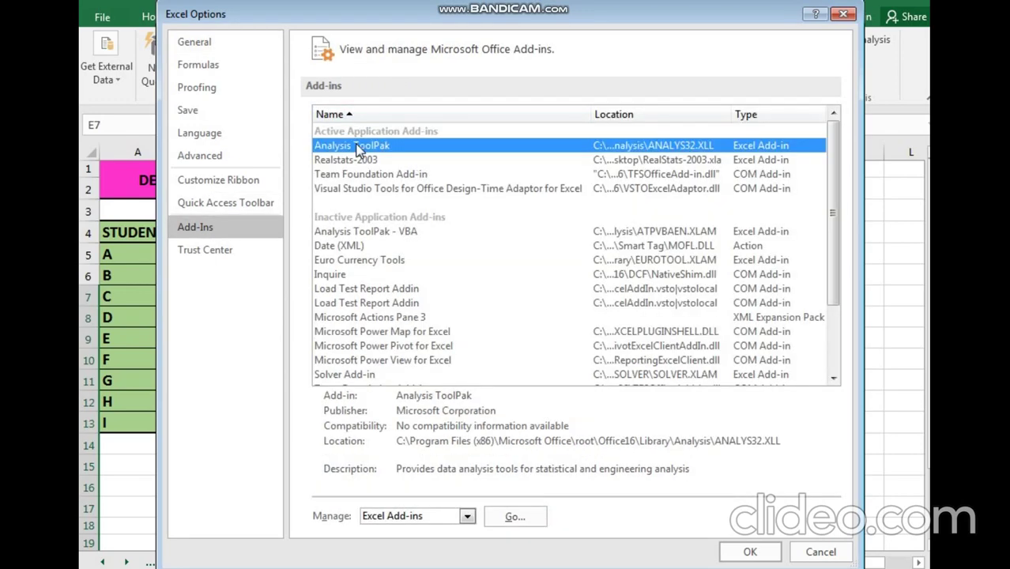
left_click(533, 516)
left_click(486, 305)
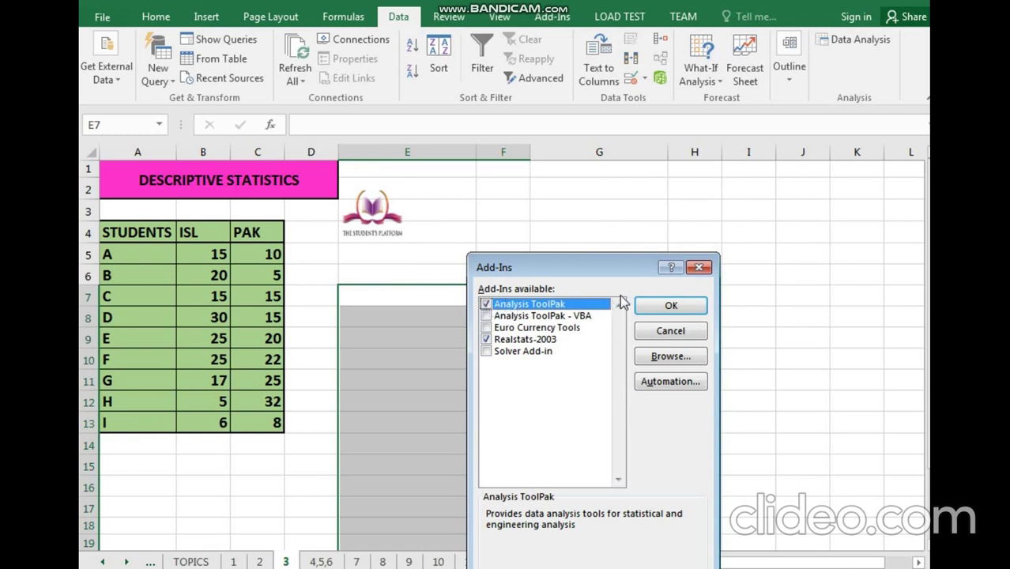
left_click(650, 305)
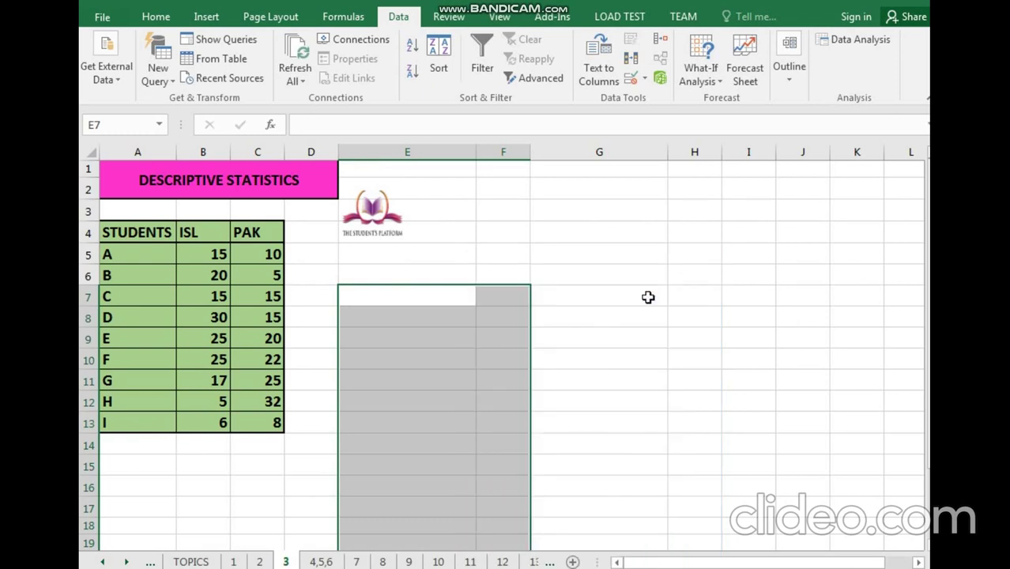
Start the Descriptive Statistics tool from the data analysis tools.
left_click(850, 42)
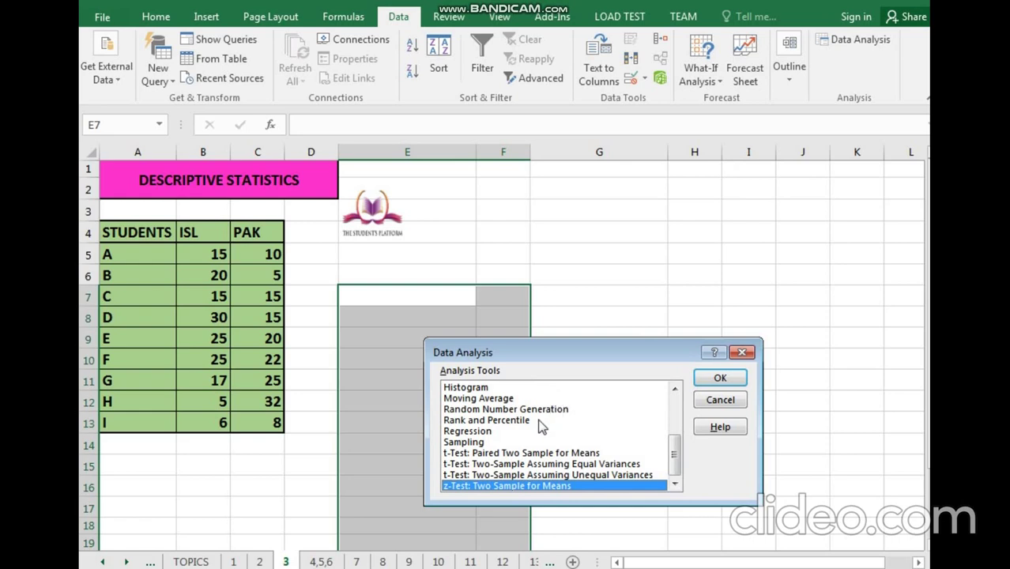
key("d")
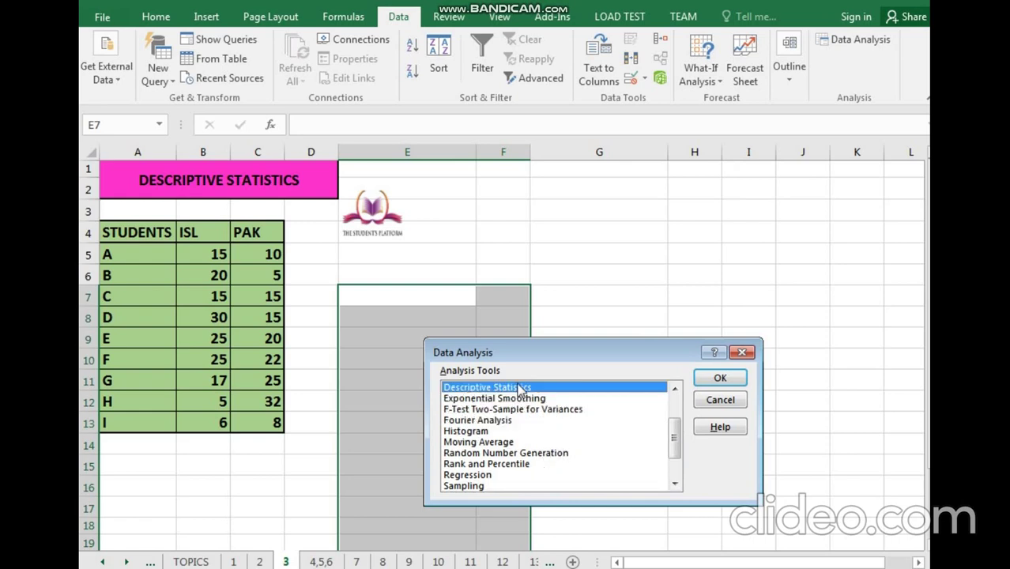
left_click(725, 381)
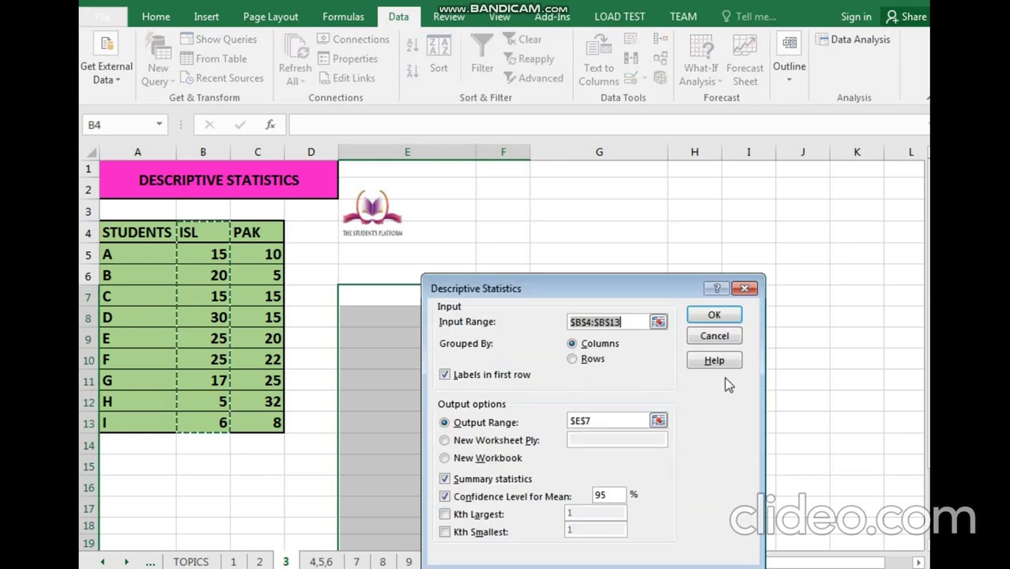
Clear the input range and set it to the ISL scores in B5:B13, without the heading.
left_click(624, 319)
key("BackSpace")
key("BackSpace")
key("BackSpace")
key("BackSpace")
key("BackSpace")
key("BackSpace")
key("BackSpace")
key("BackSpace")
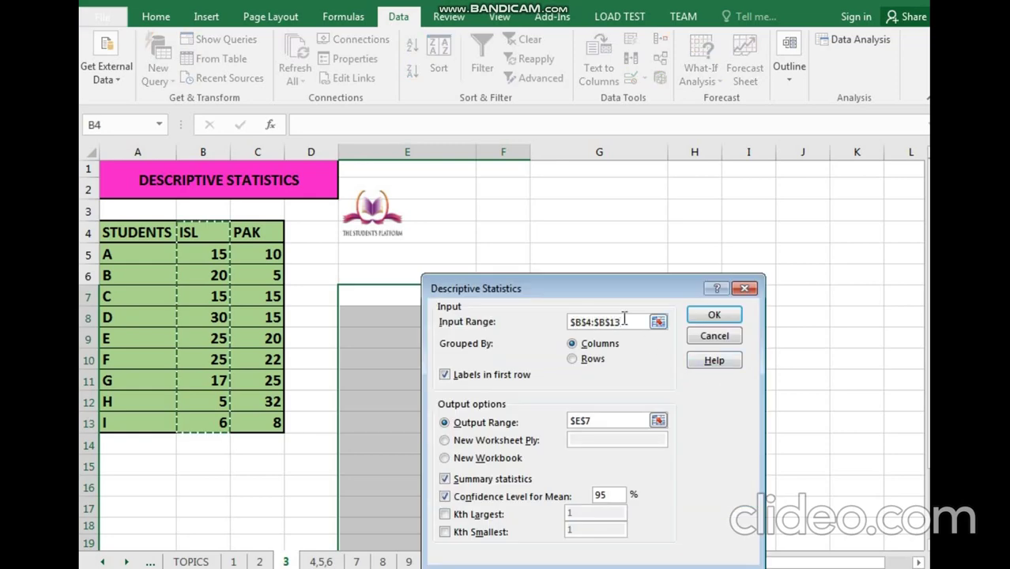
key("BackSpace")
key("BackSpace")
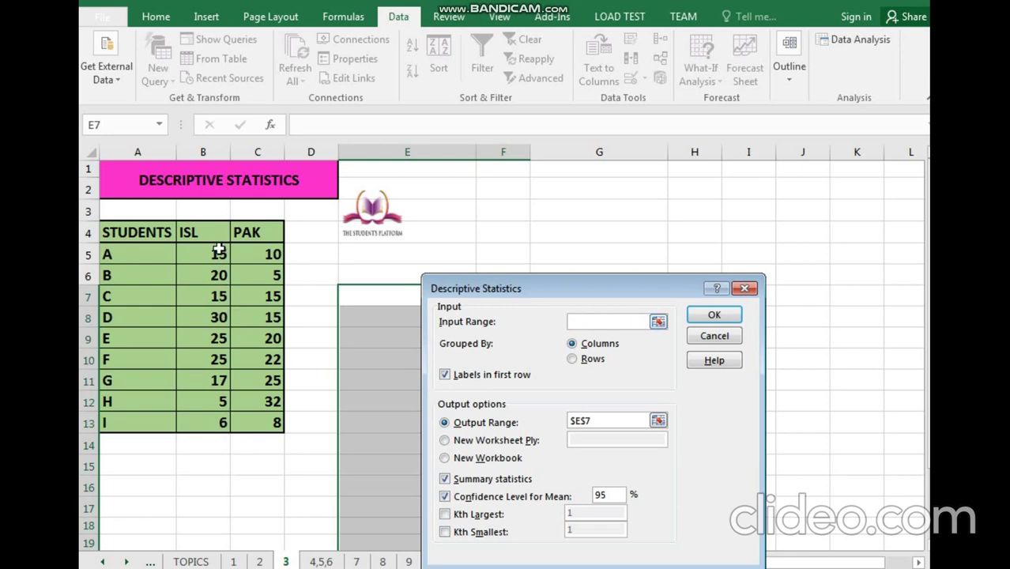
left_click_drag(218, 253, 218, 422)
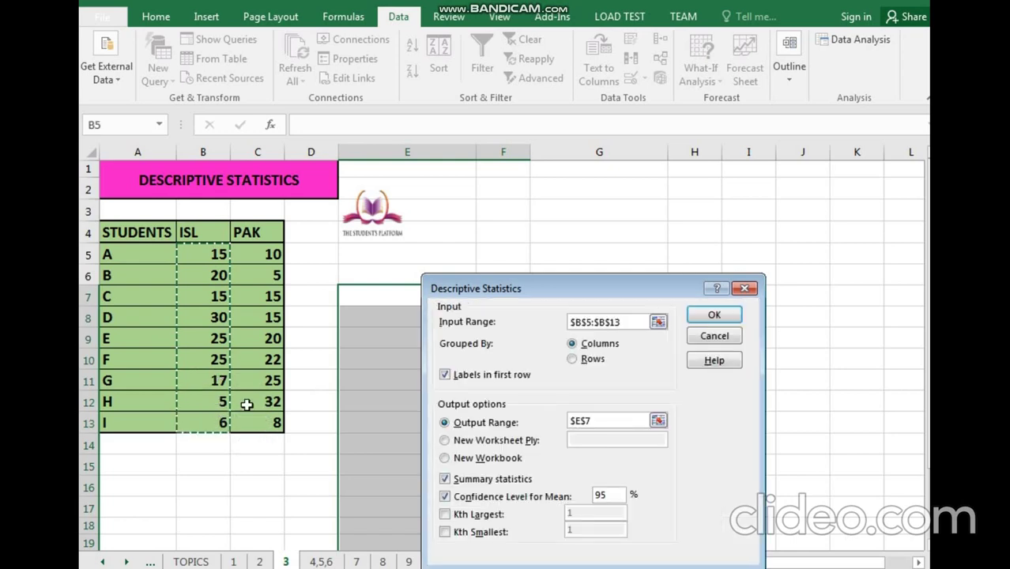
Set the input range to B4:B13 so that it includes the ISL heading, keeping labels in the first row enabled.
left_click(444, 375)
key("BackSpace")
key("BackSpace")
key("BackSpace")
key("BackSpace")
key("BackSpace")
key("BackSpace")
key("BackSpace")
key("BackSpace")
key("BackSpace")
key("BackSpace")
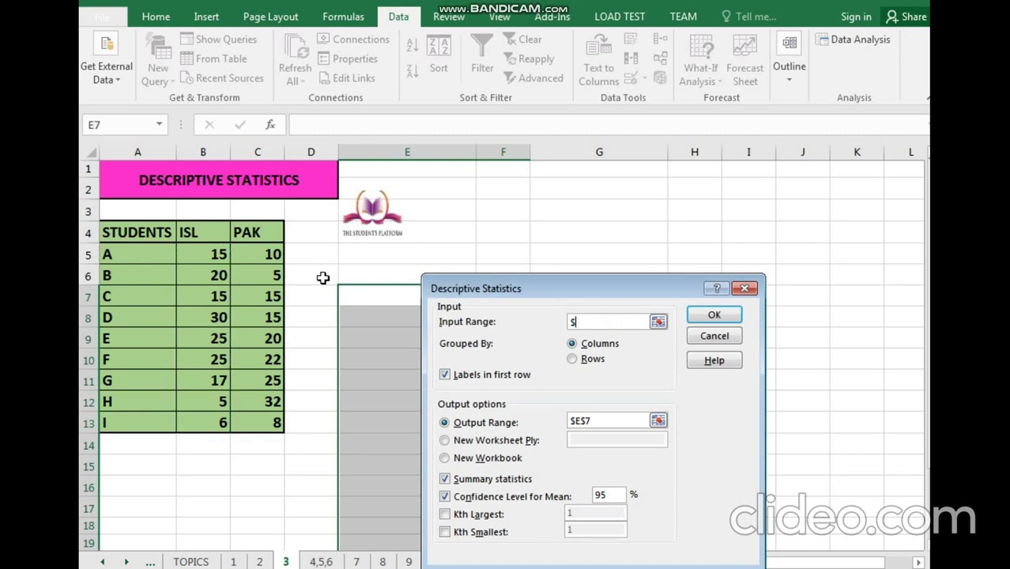
left_click(204, 235)
left_click_drag(204, 235, 218, 421)
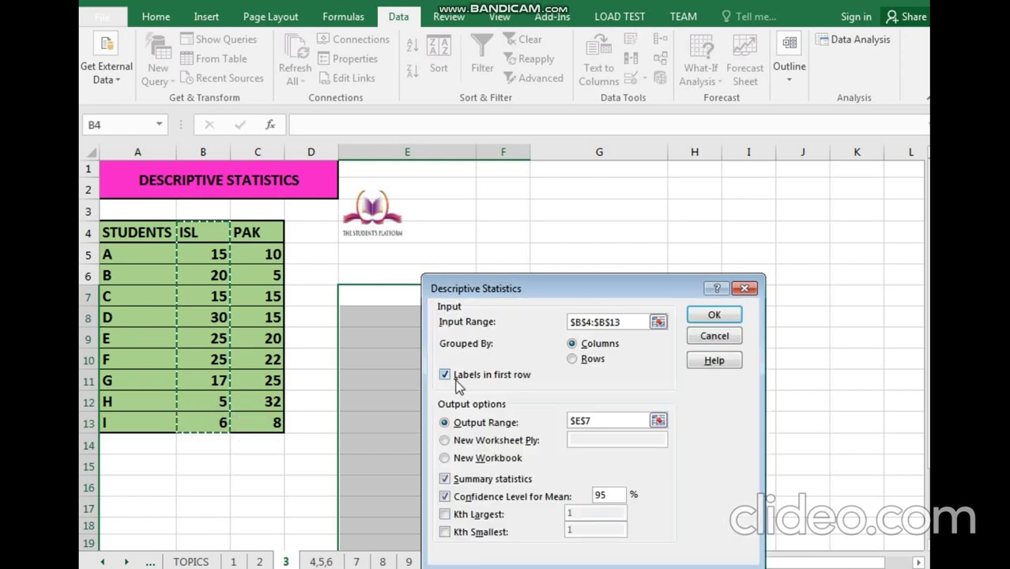
Generate the ISL descriptive statistics with F2 as the output range and fit columns F and G to their contents.
left_click(597, 420)
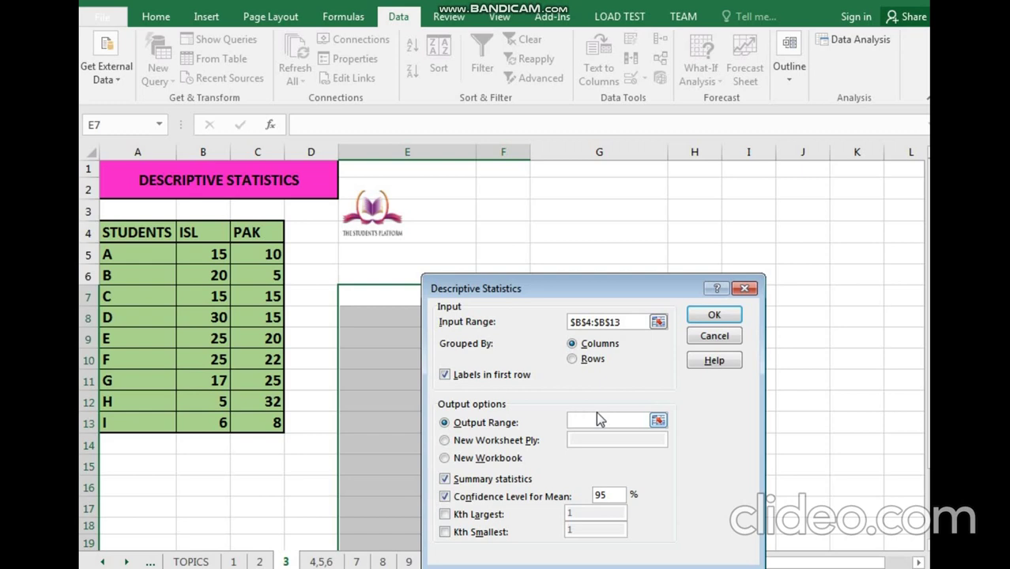
left_click(503, 197)
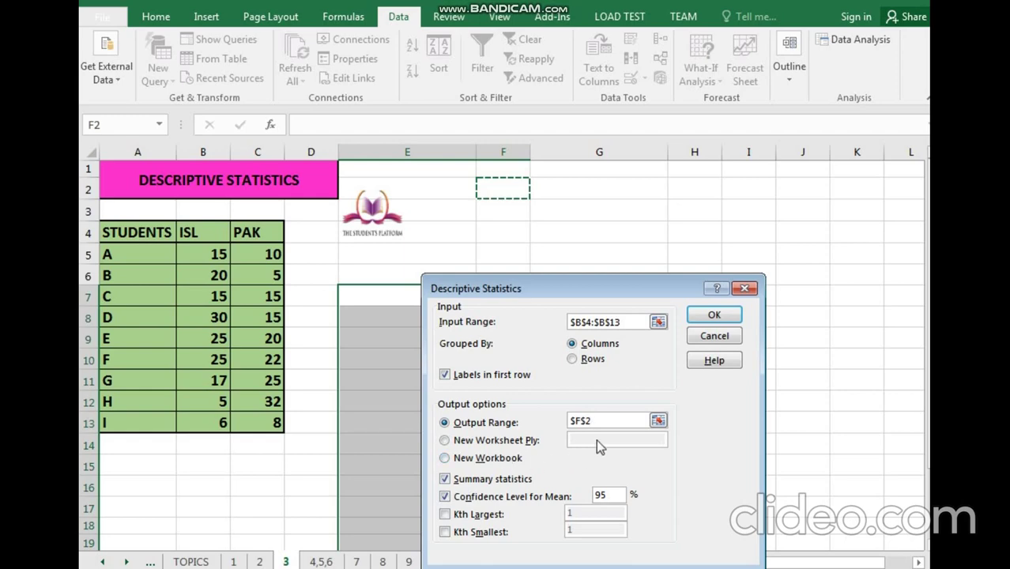
left_click(712, 314)
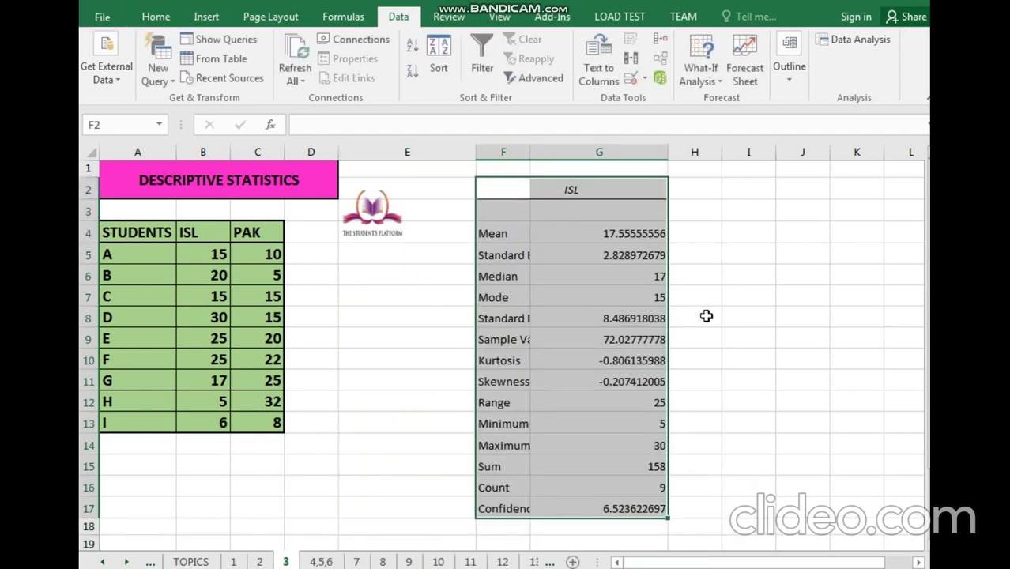
double_click(532, 147)
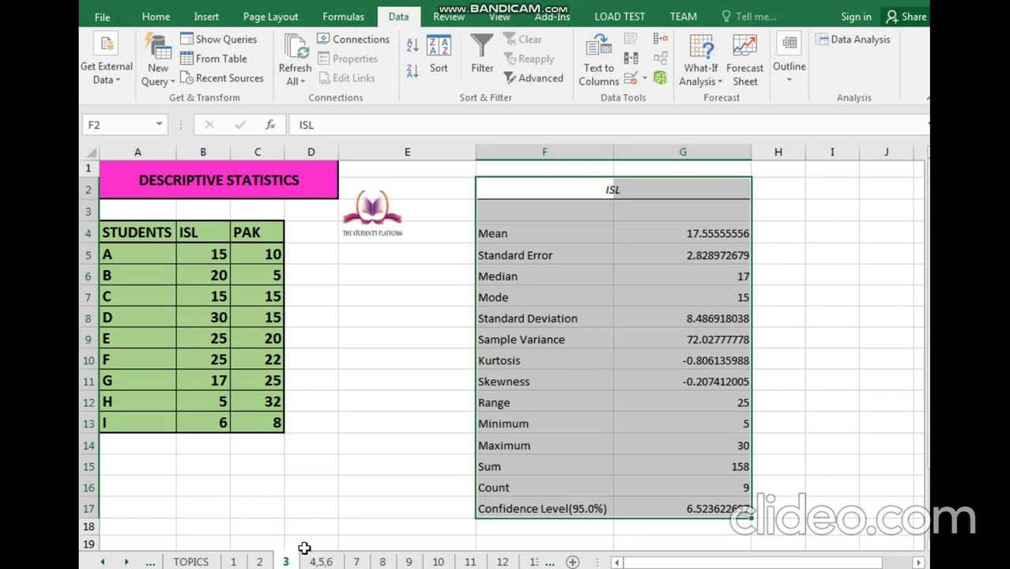
left_click(523, 378)
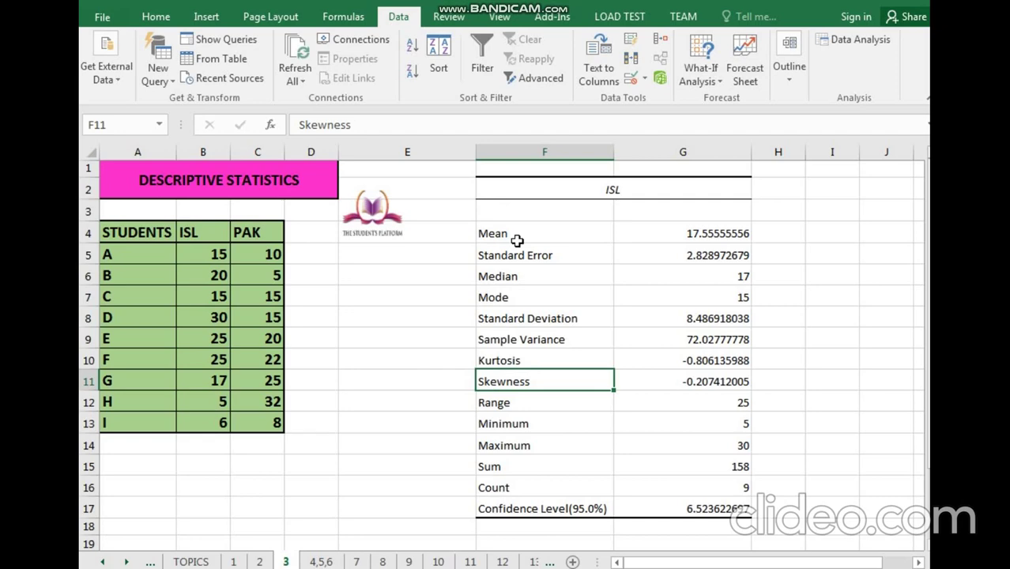
On sheet 4,5,6, enter 20 as the first cumulative frequency in D7.
left_click(319, 562)
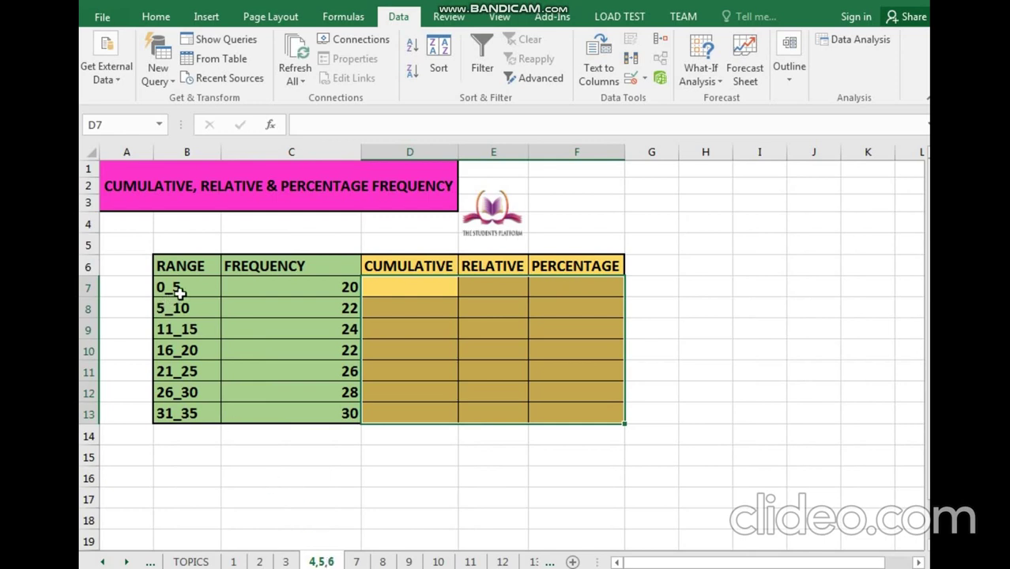
left_click(380, 288)
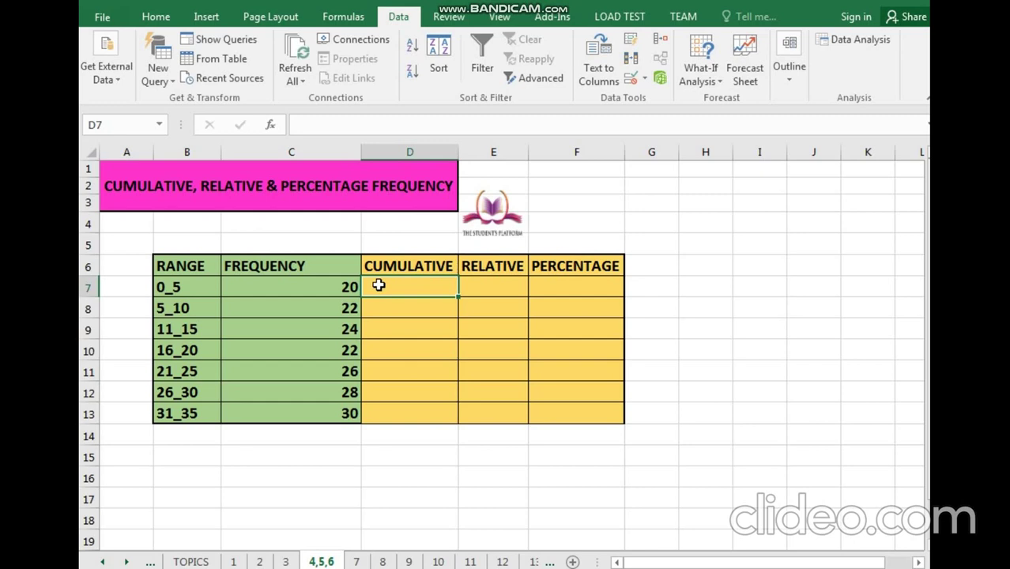
type("20")
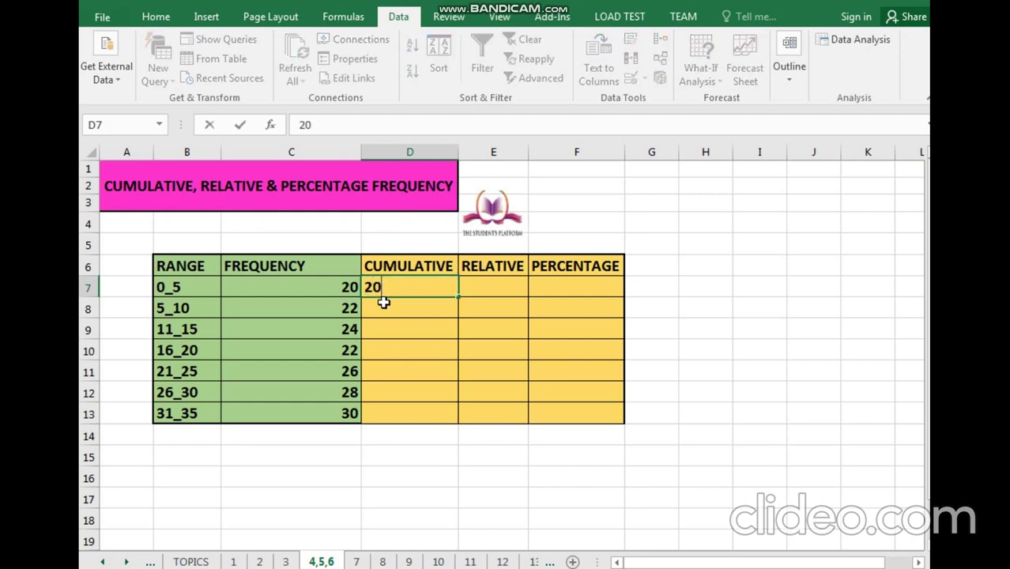
key("Return")
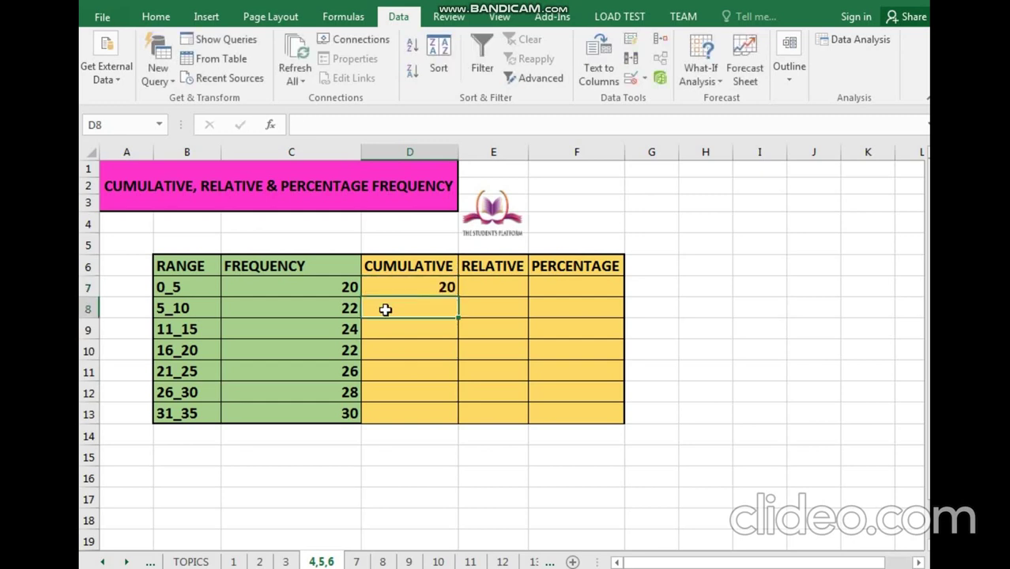
Enter the cumulative frequency formula =(D7+C8) in D8.
type("=(")
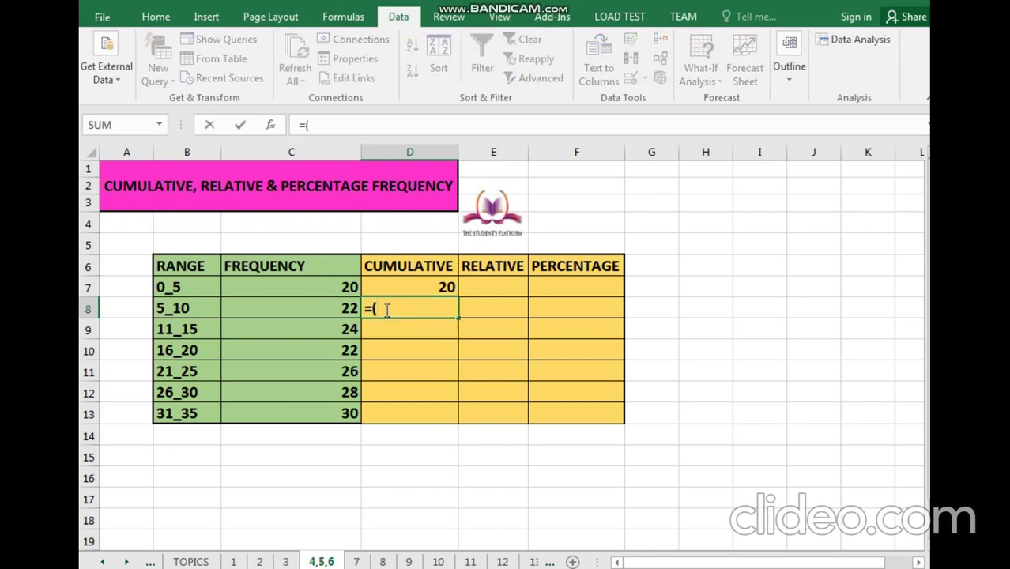
left_click(422, 286)
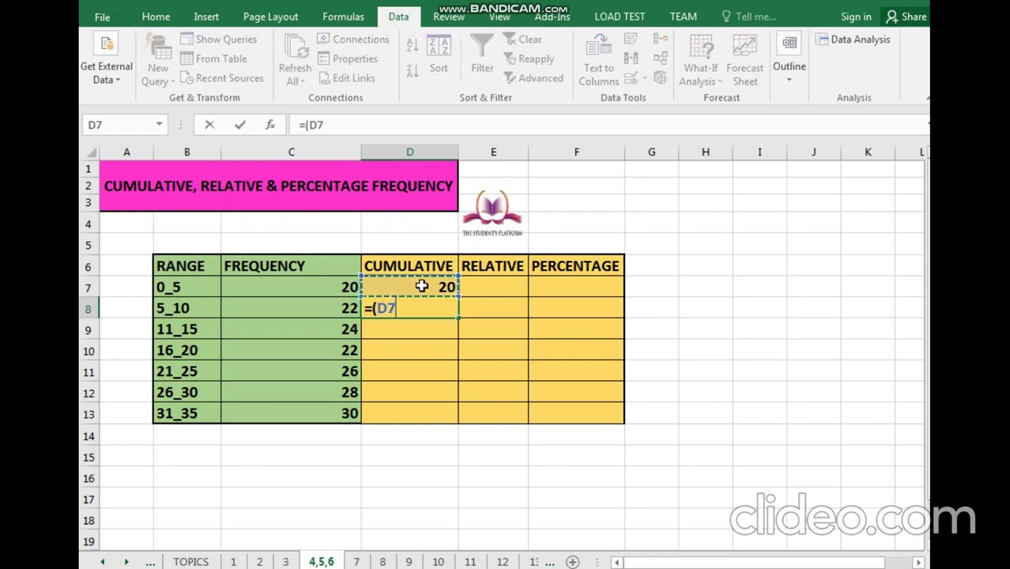
type("=")
key("BackSpace")
type("+")
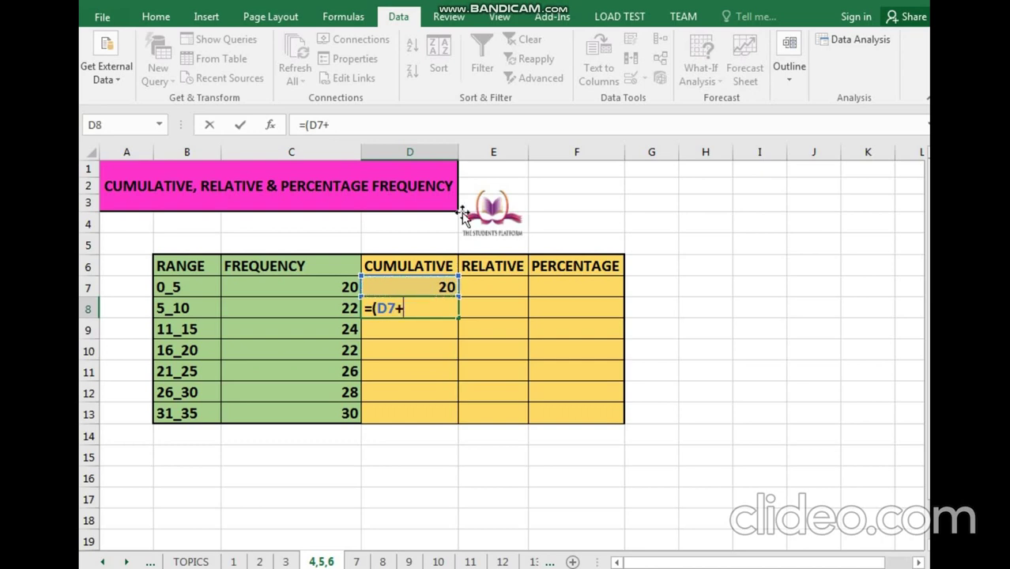
left_click(342, 311)
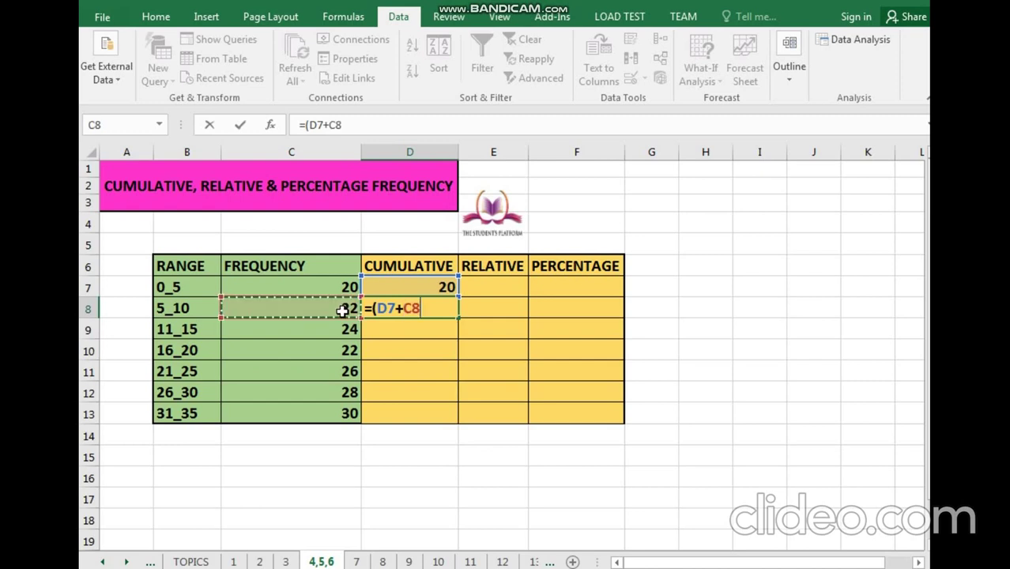
type(")")
left_click(398, 368)
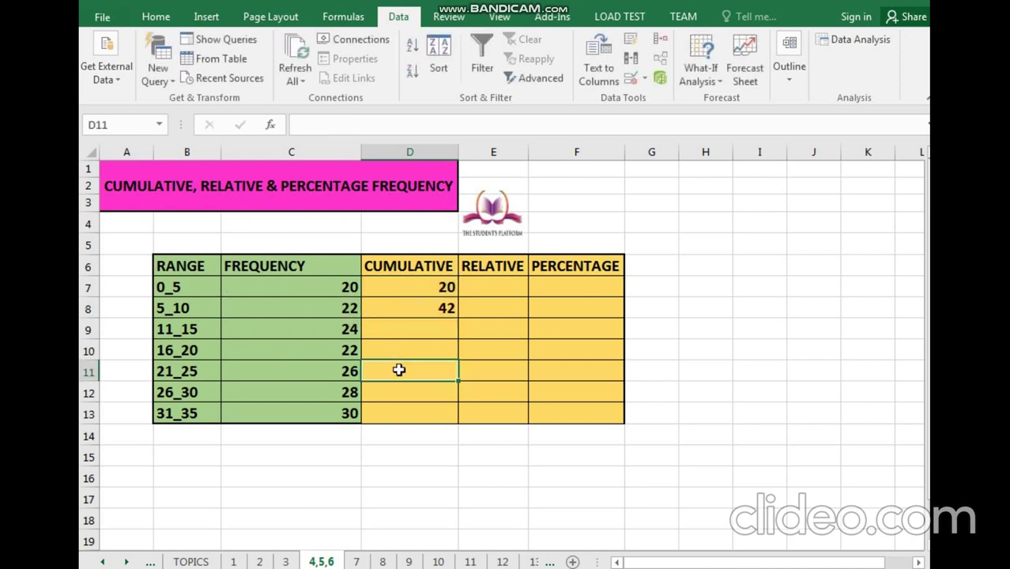
Copy the cumulative frequency formula from D8 down through D13.
left_click(421, 300)
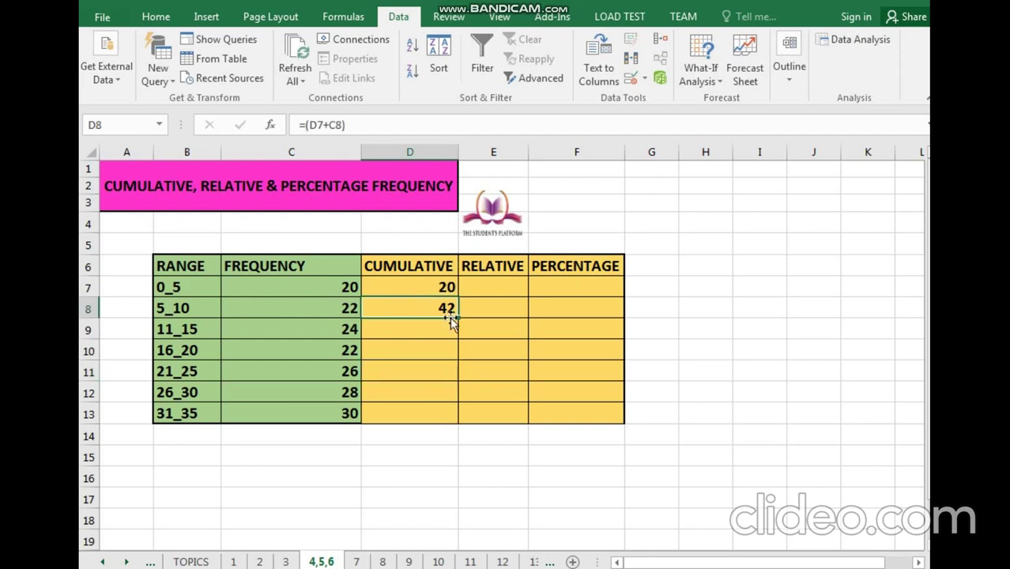
left_click_drag(457, 315, 460, 428)
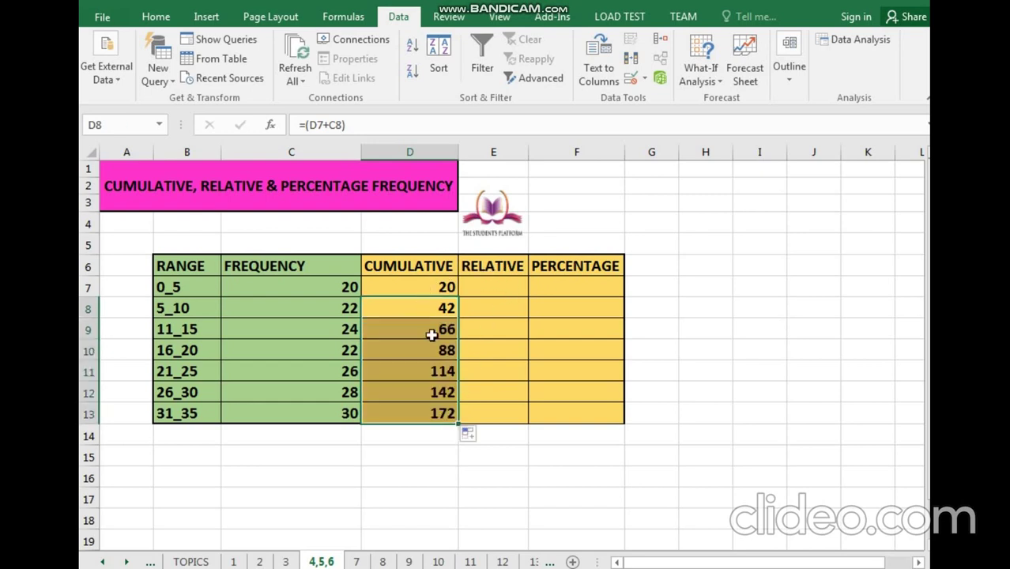
left_click(454, 490)
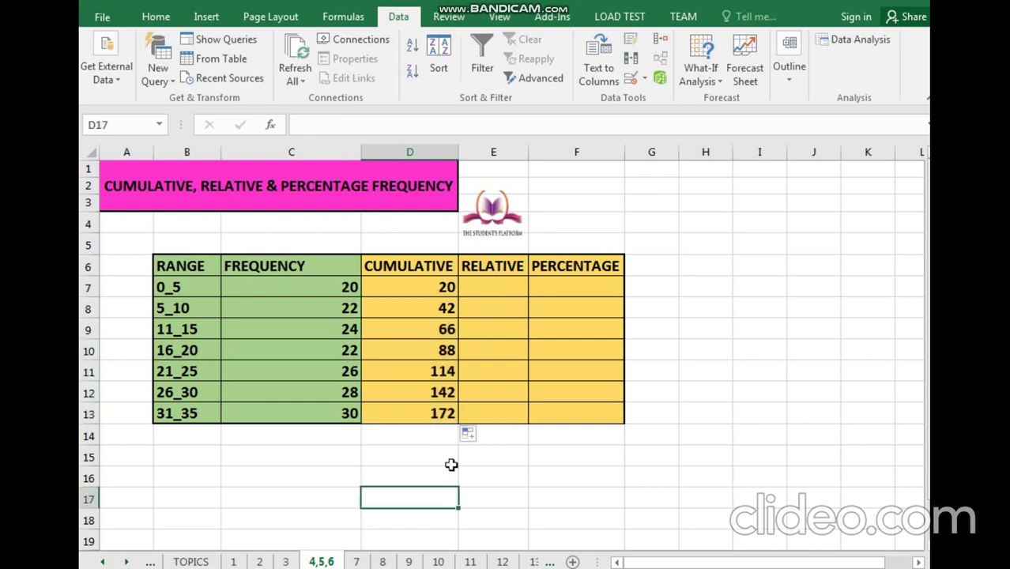
Enter the relative frequency formula =(D7/D13) in E7 for the 0_5 range.
left_click(491, 282)
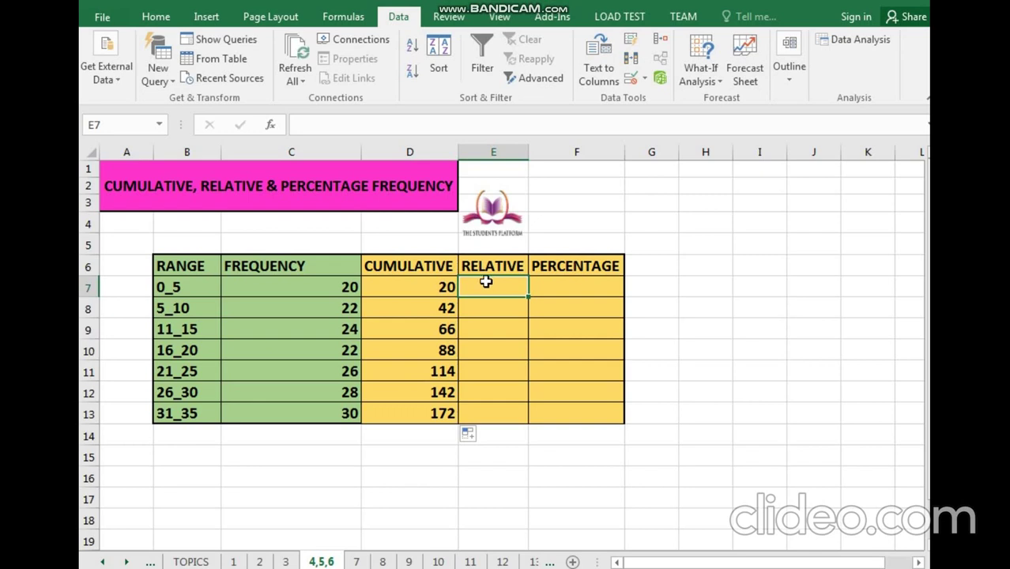
left_click(396, 270)
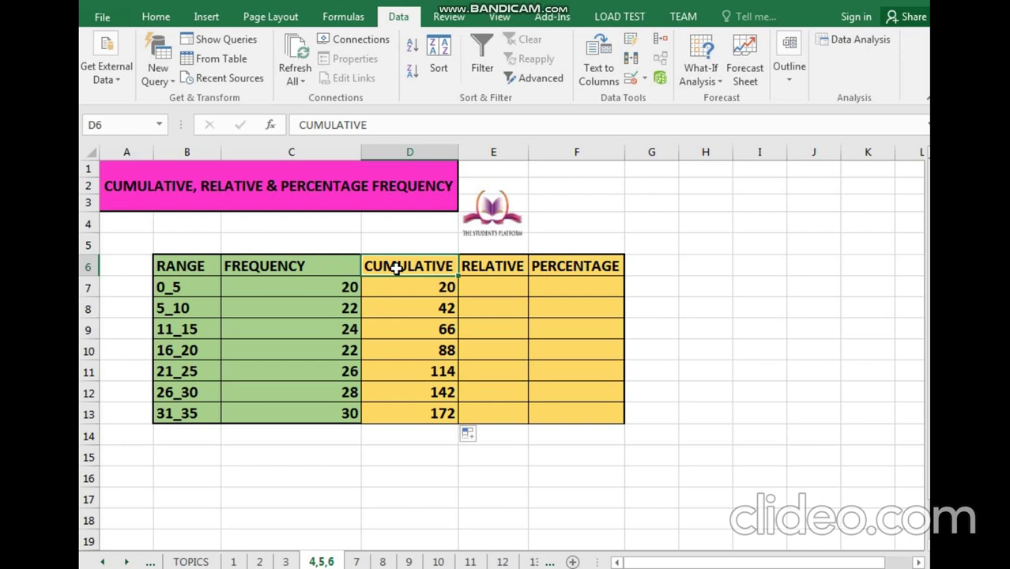
left_click(470, 286)
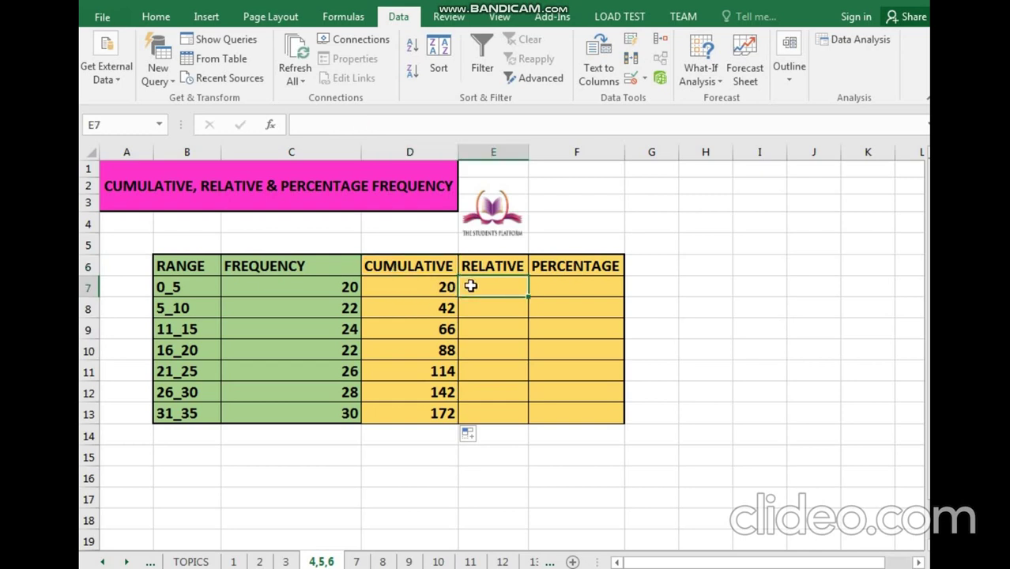
type("=(")
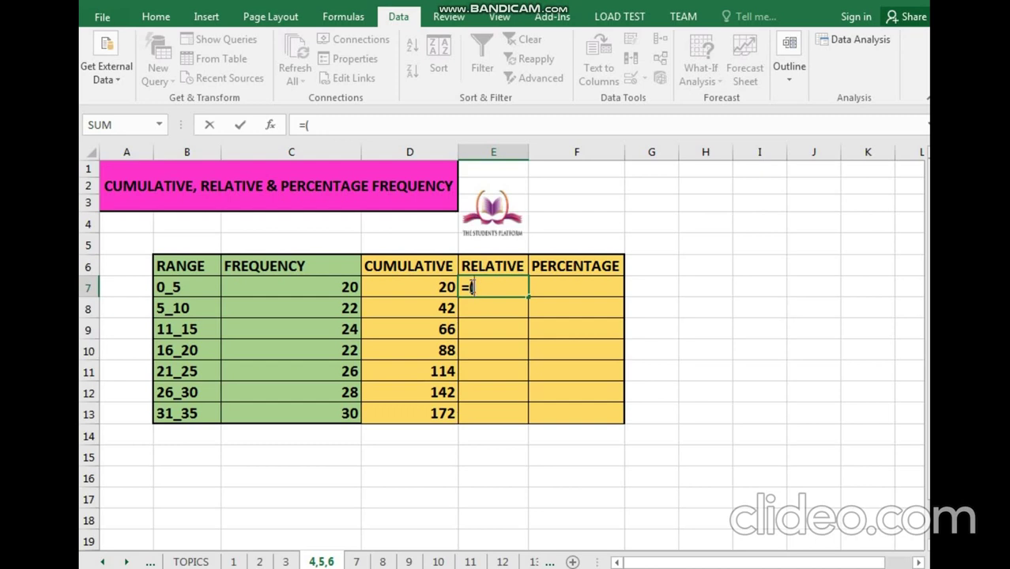
left_click(431, 286)
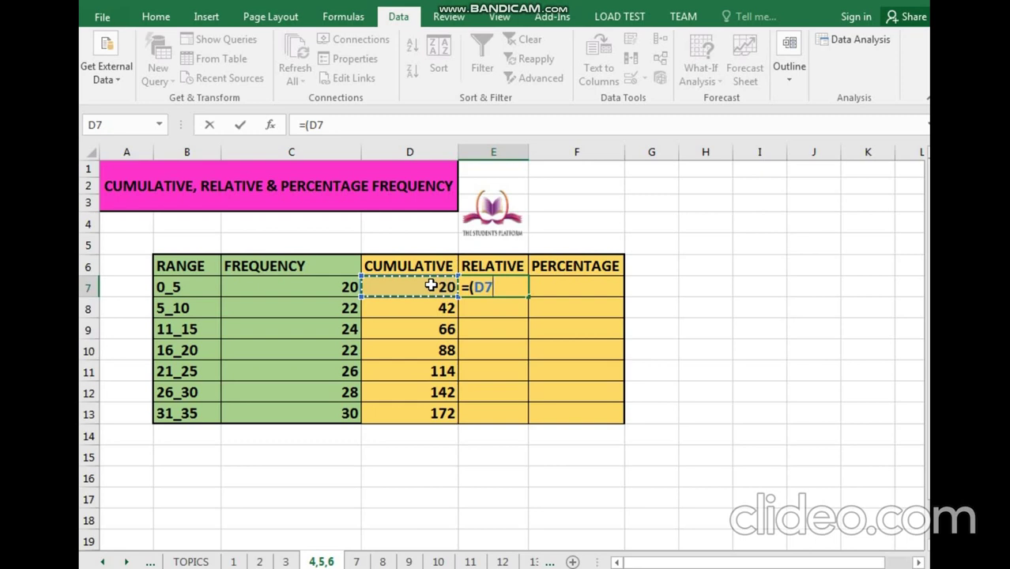
type("/")
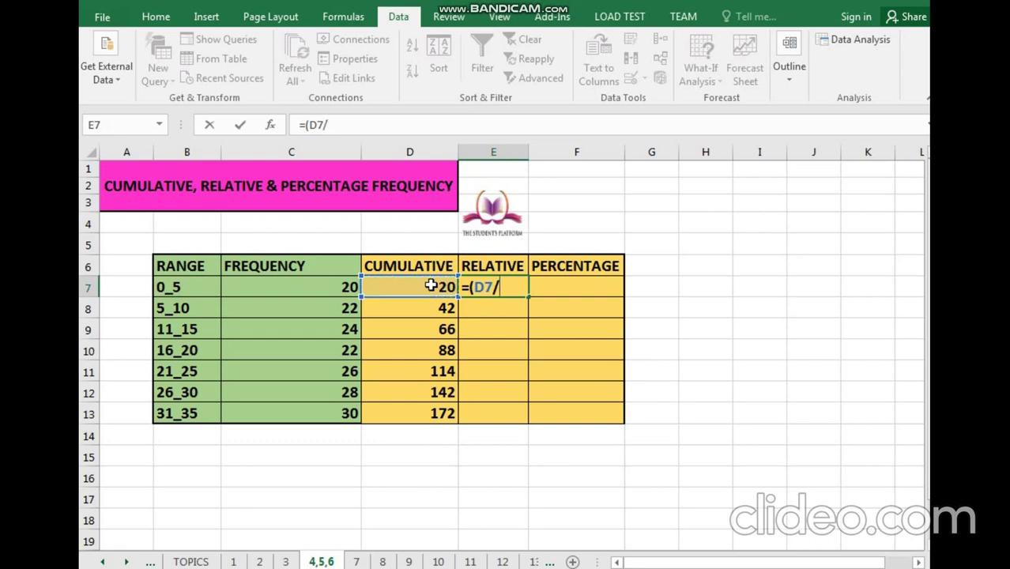
left_click(424, 413)
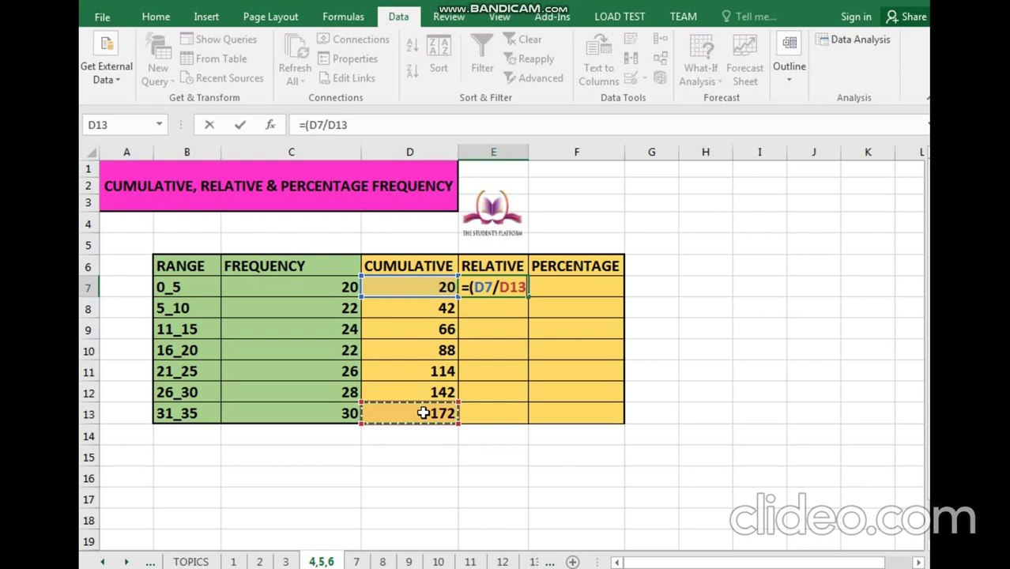
type(")")
left_click(559, 366)
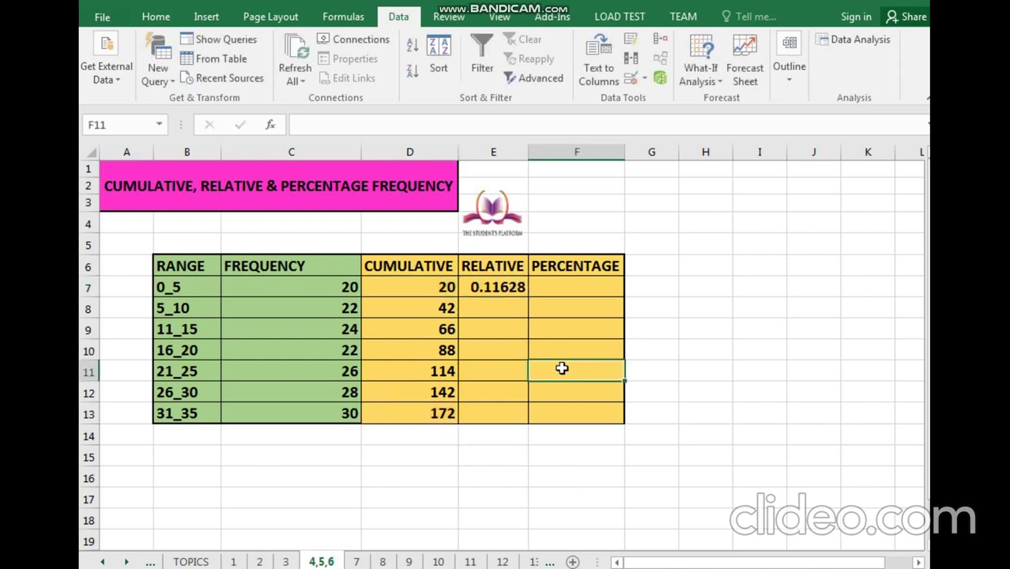
Copy the relative frequency formula from E7 down through E13 and fit column E to its contents.
left_click(508, 289)
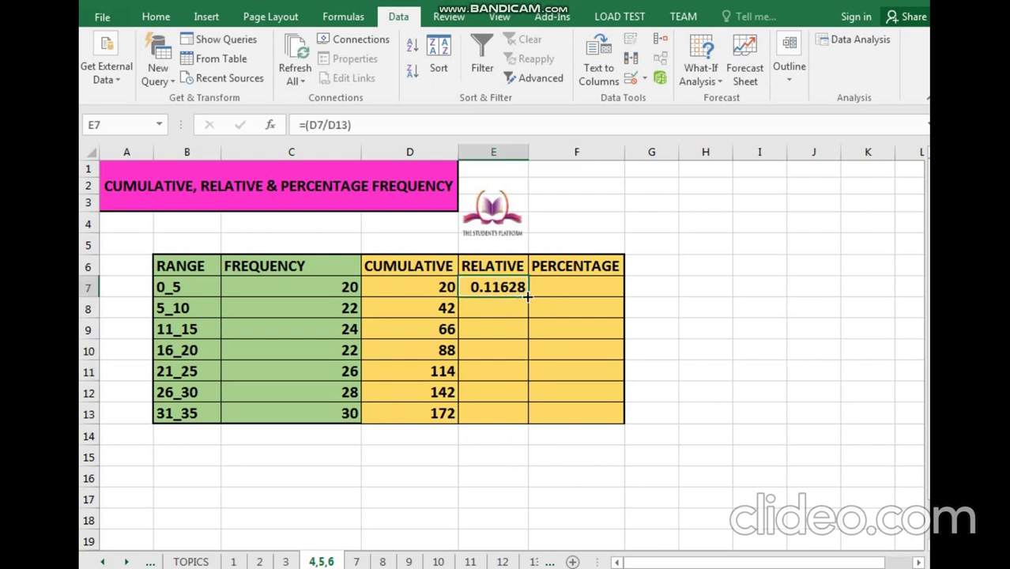
left_click_drag(525, 356, 523, 414)
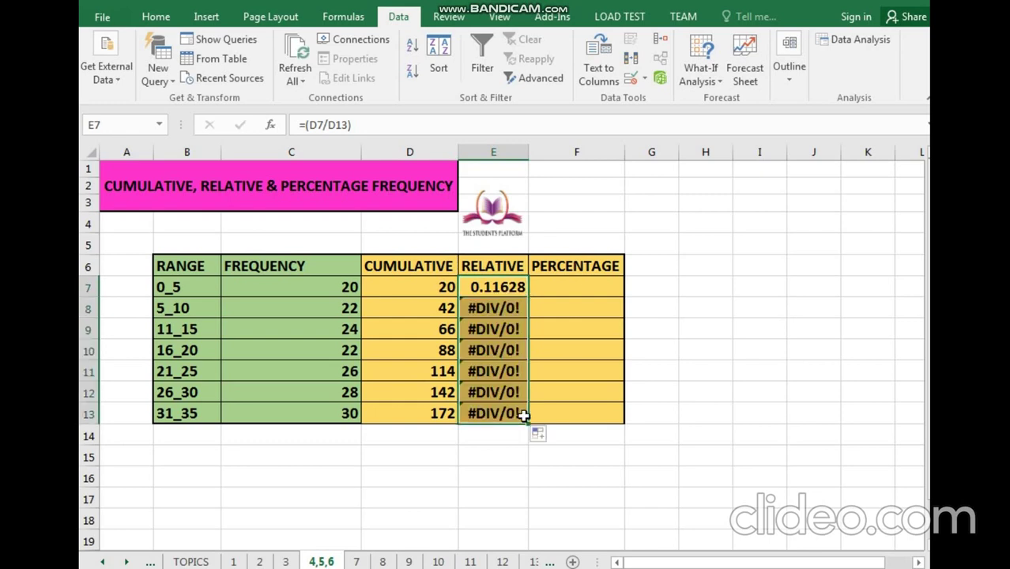
double_click(528, 147)
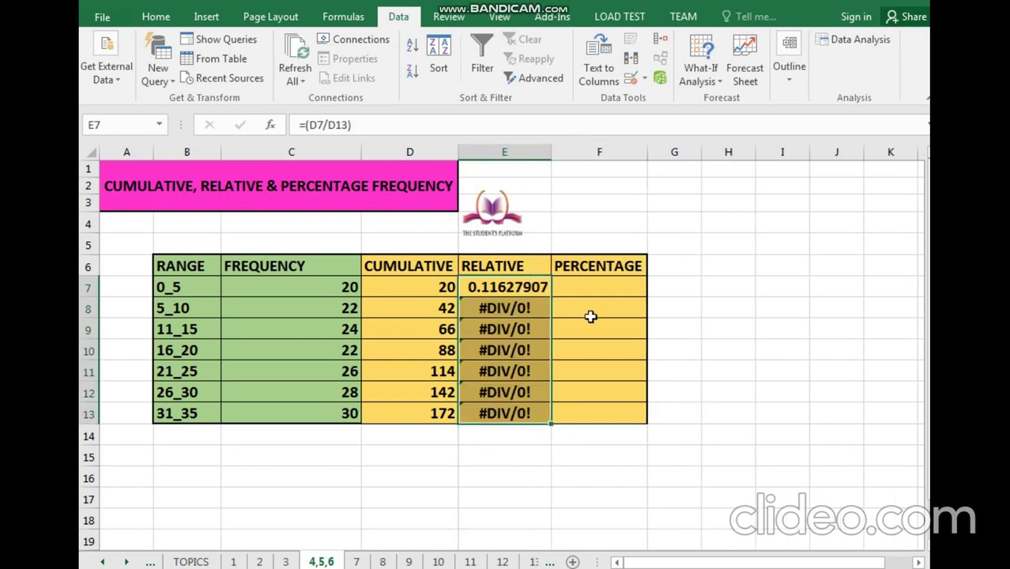
left_click(606, 353)
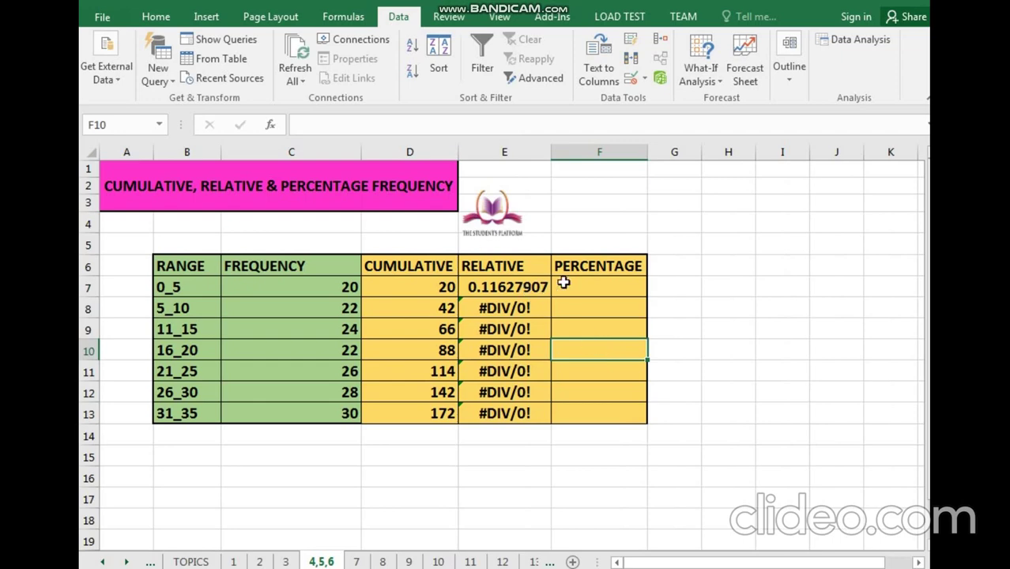
Enter the percentage frequency formula =(E7*100) in F7 for the 0_5 range.
left_click(592, 268)
left_click(591, 282)
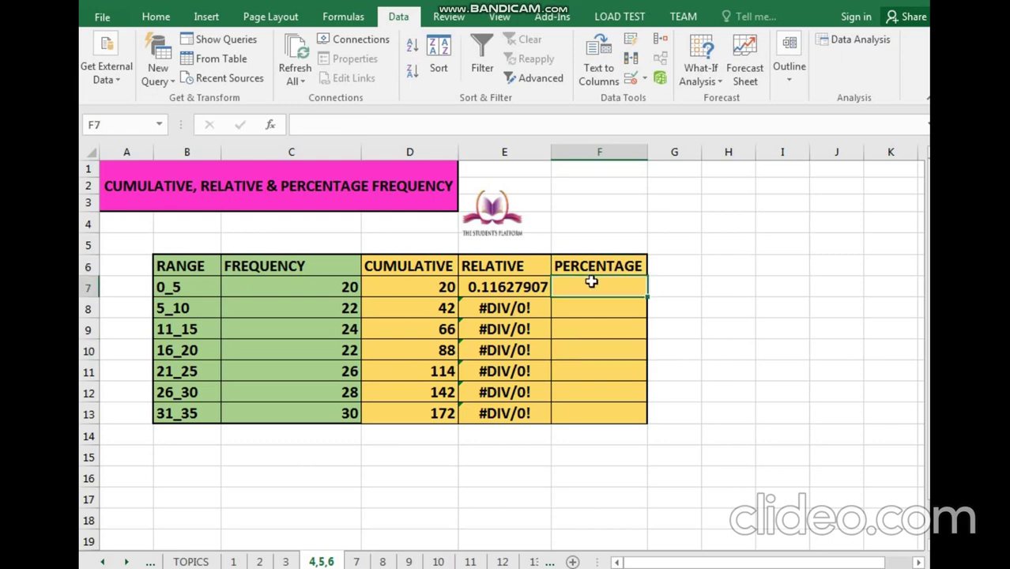
type("=")
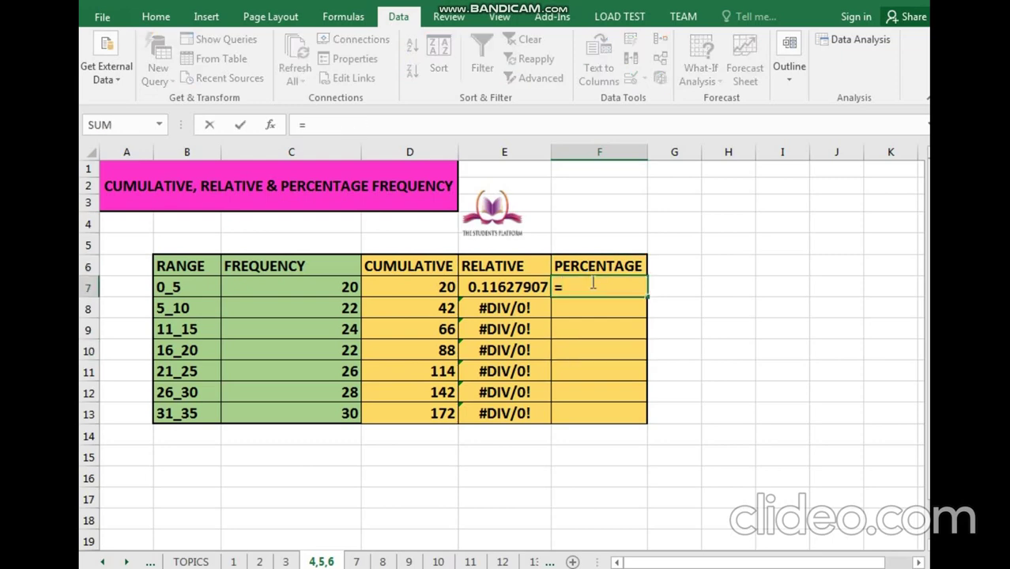
type("(")
left_click(537, 287)
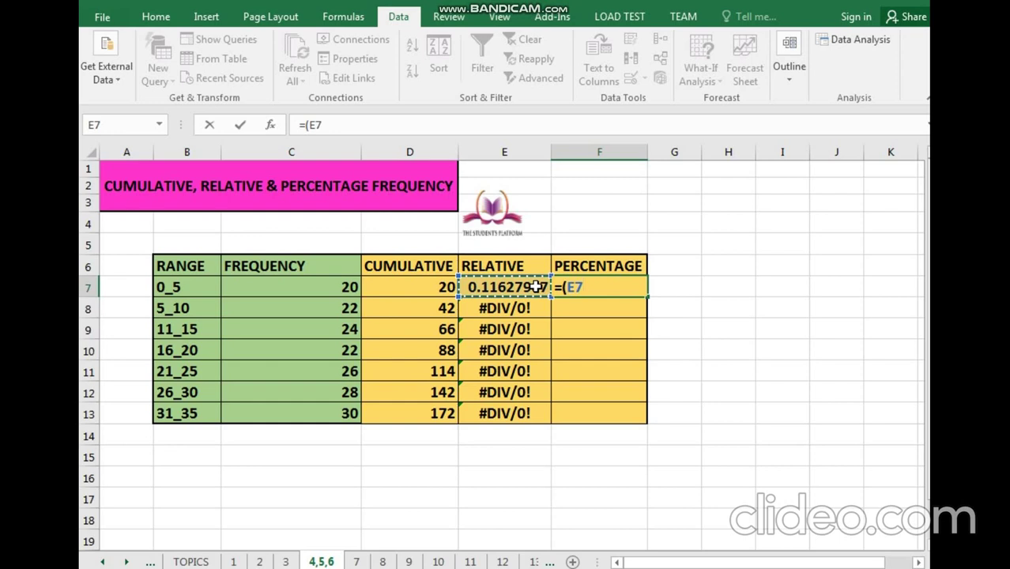
type("*1")
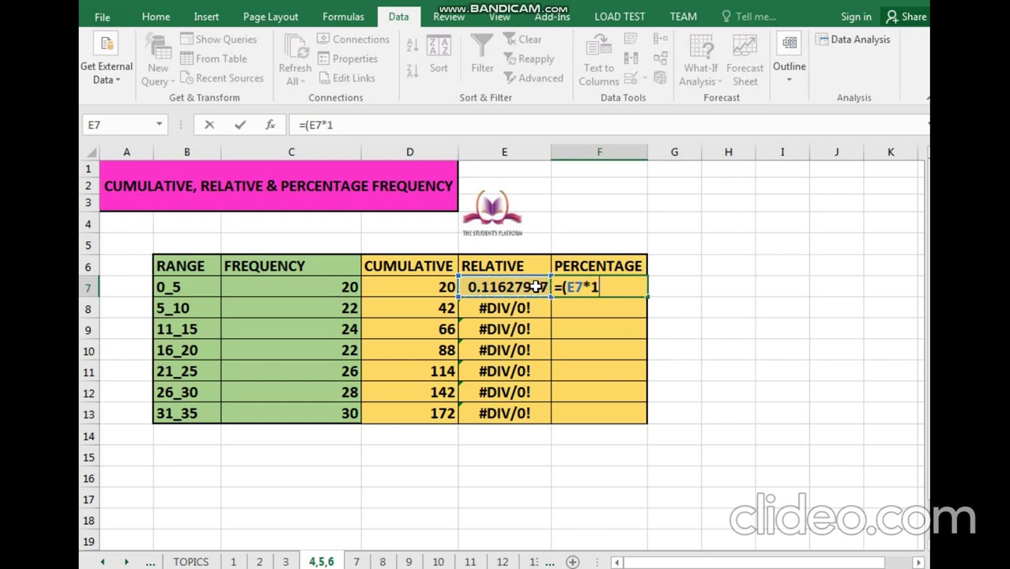
type("00)")
left_click(589, 341)
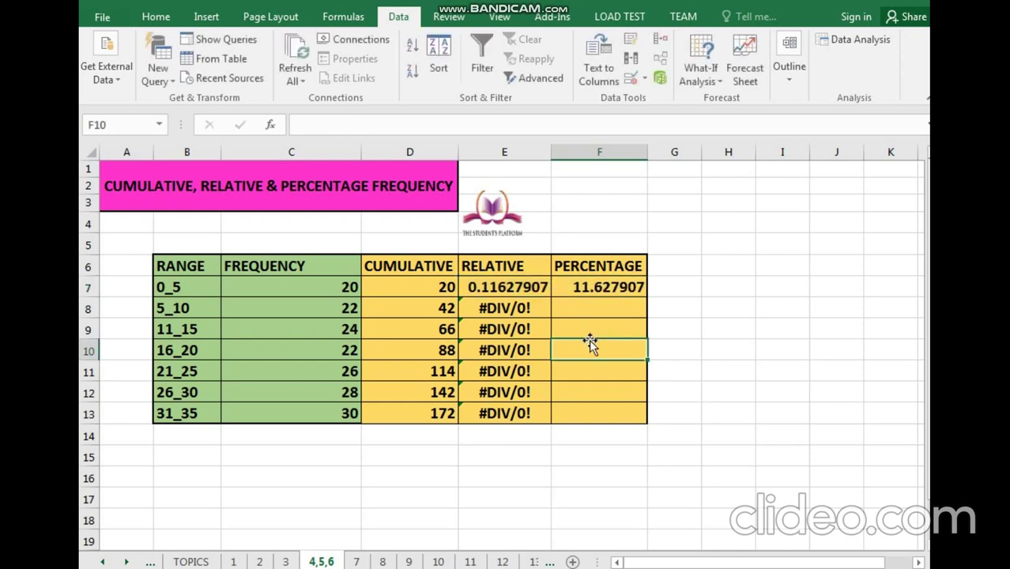
Copy the percentage formula from F7 down through F13 and inspect the copied formulas in the relative and percentage columns.
left_click(599, 282)
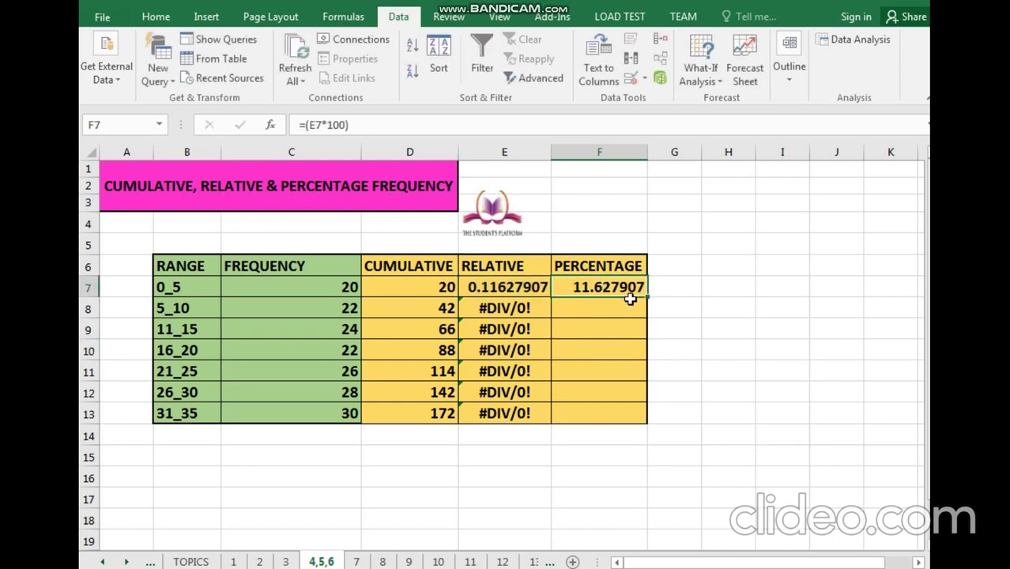
left_click_drag(648, 294, 649, 416)
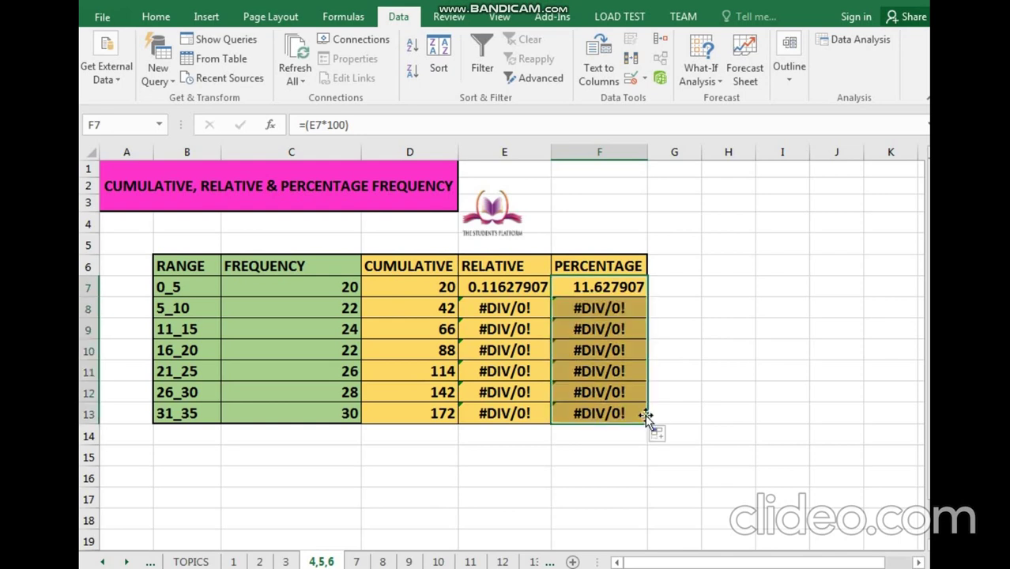
left_click(636, 399)
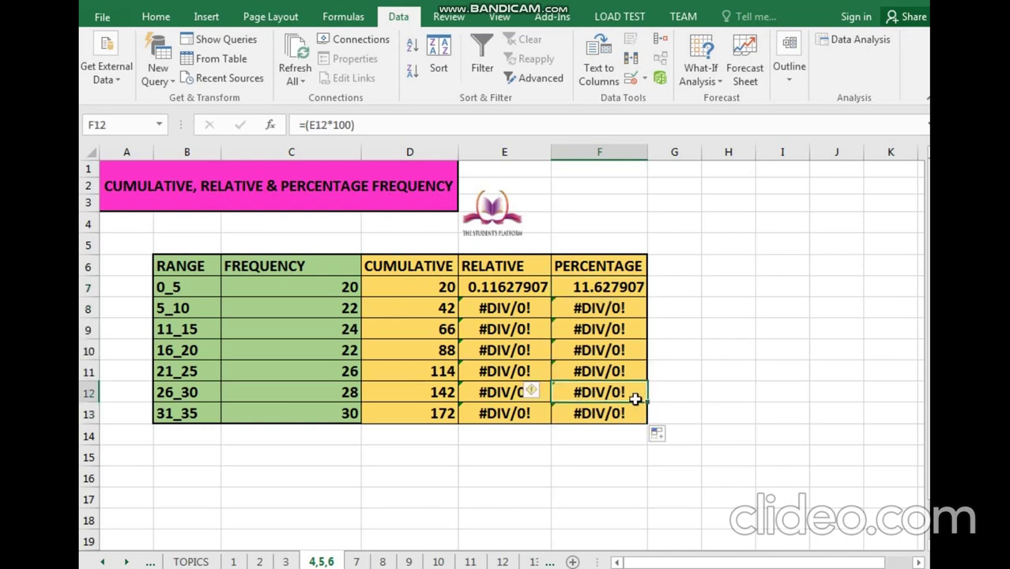
left_click(487, 352)
left_click(599, 347)
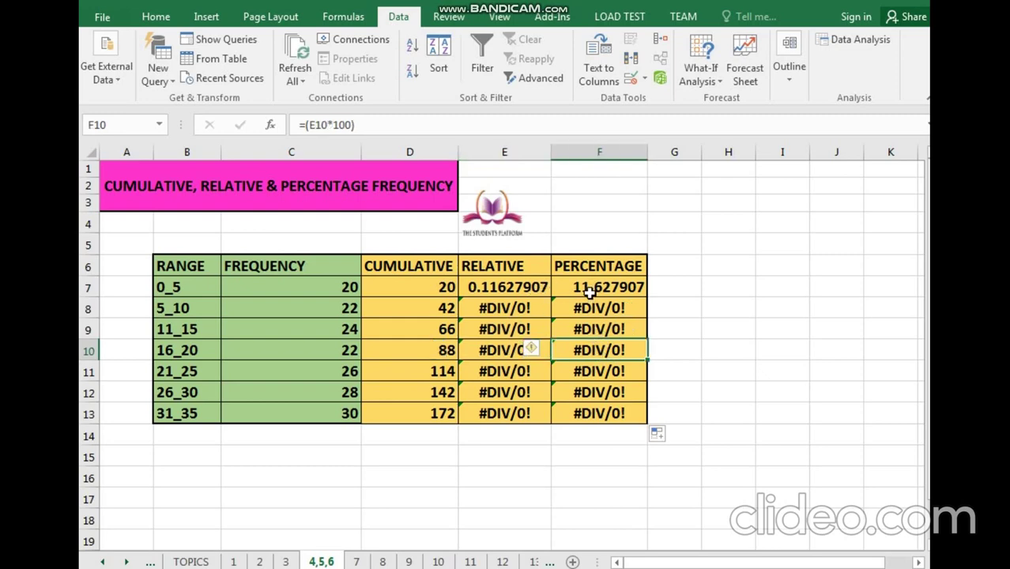
left_click(539, 306)
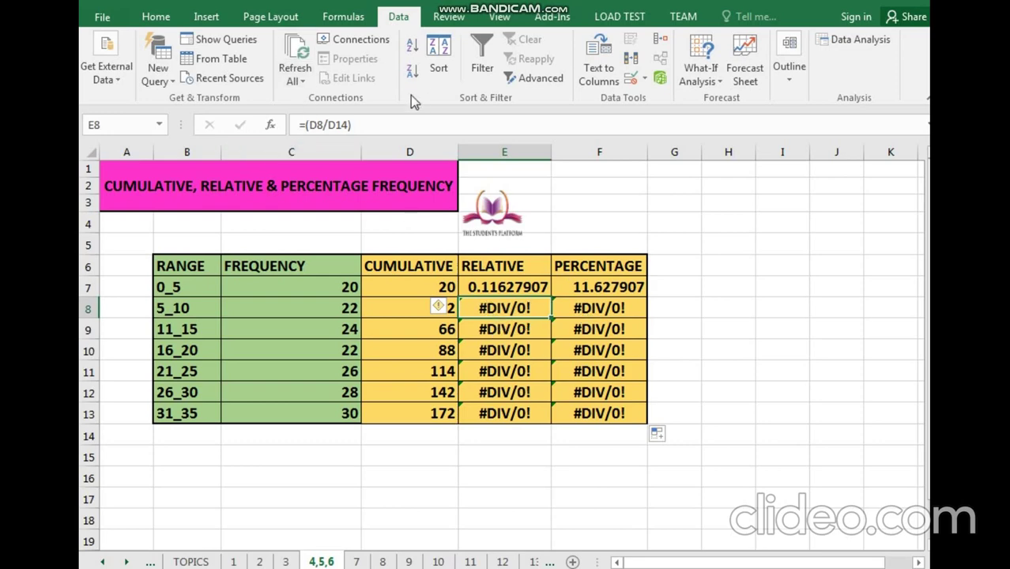
On sheet 7, insert a clustered column chart of the range and frequency table B4:C11.
left_click(358, 561)
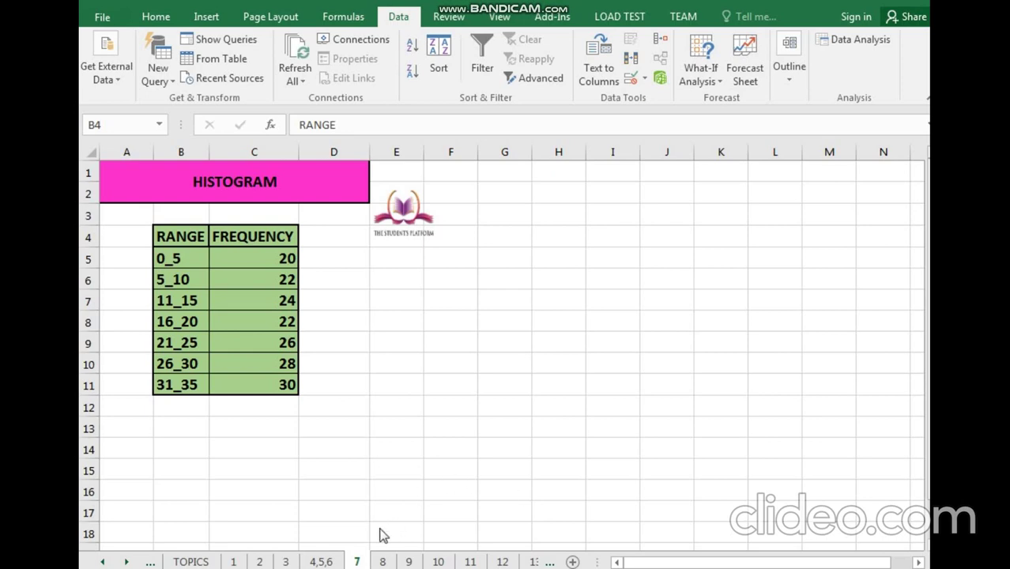
key("ctrl+a")
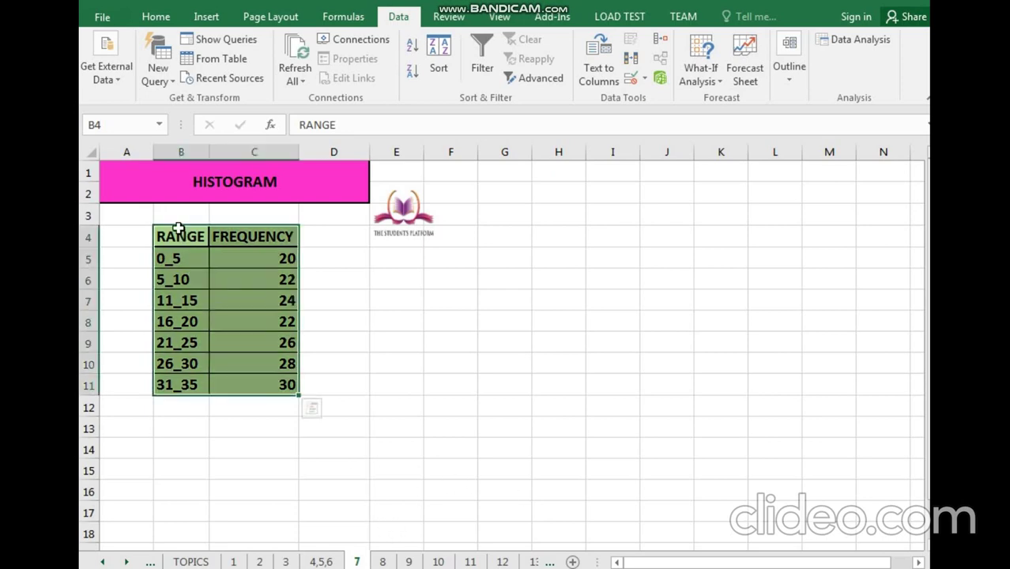
right_click(190, 236)
left_click(366, 307)
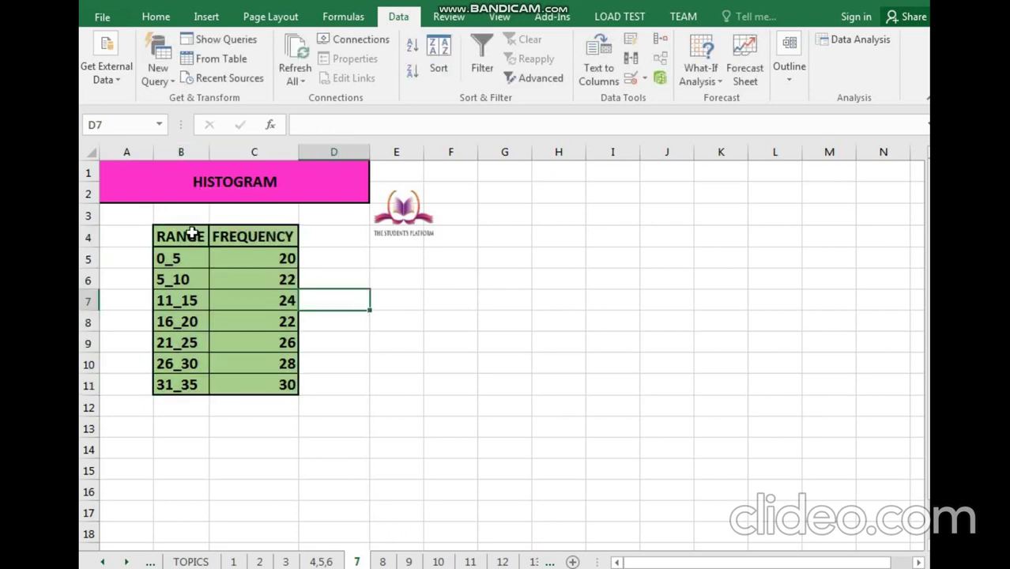
left_click_drag(198, 235, 261, 383)
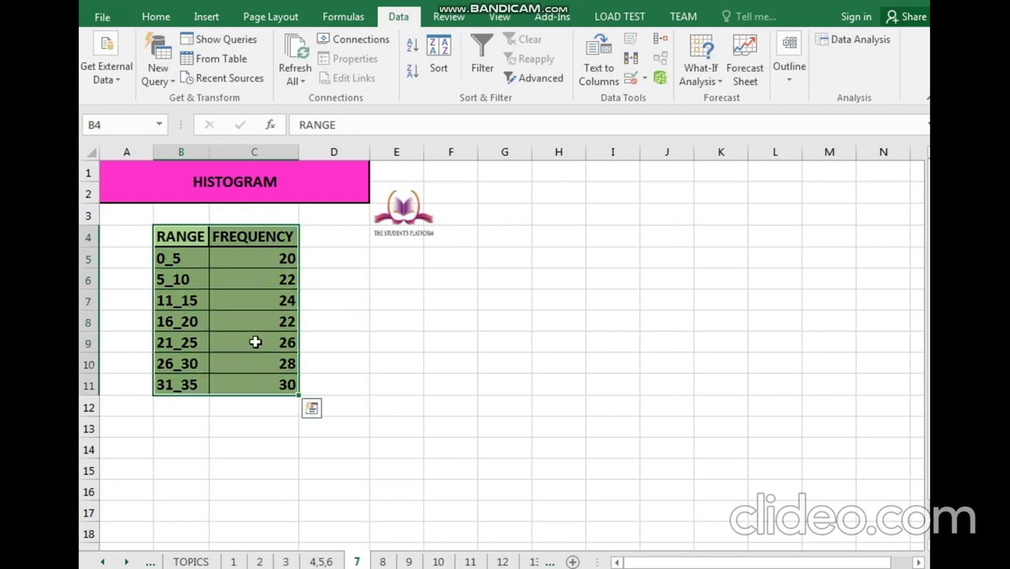
left_click(205, 16)
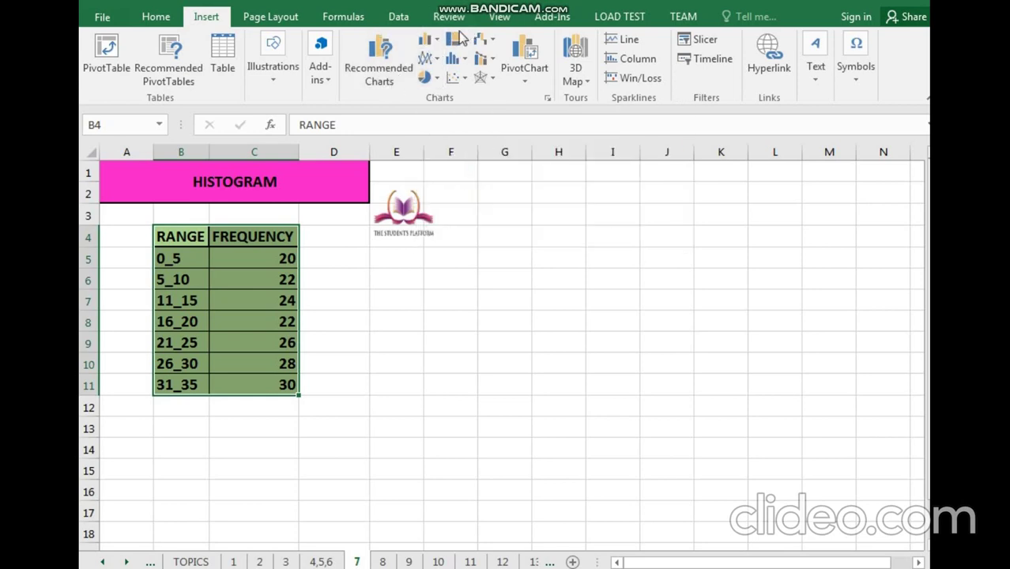
left_click(430, 40)
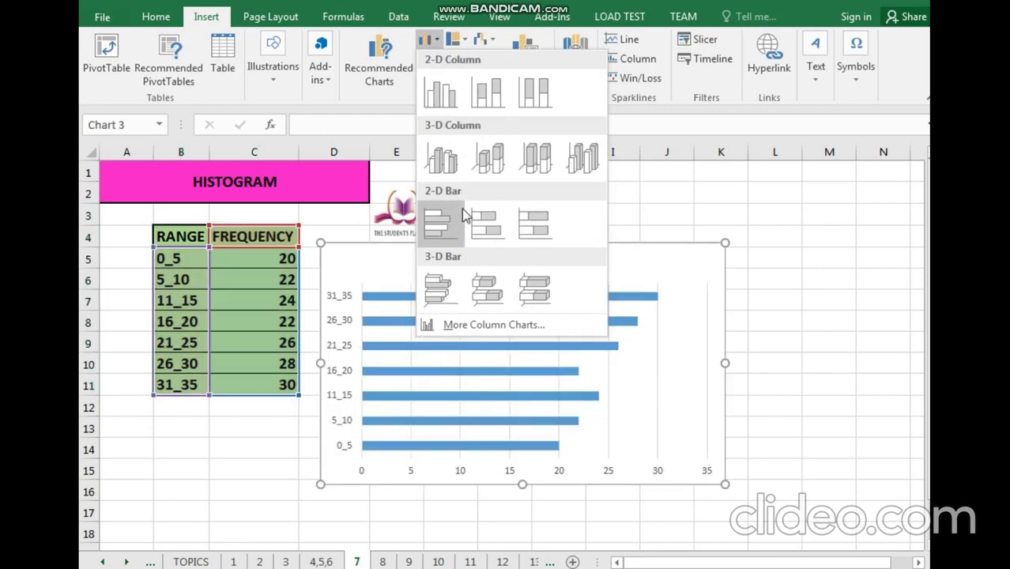
left_click(400, 87)
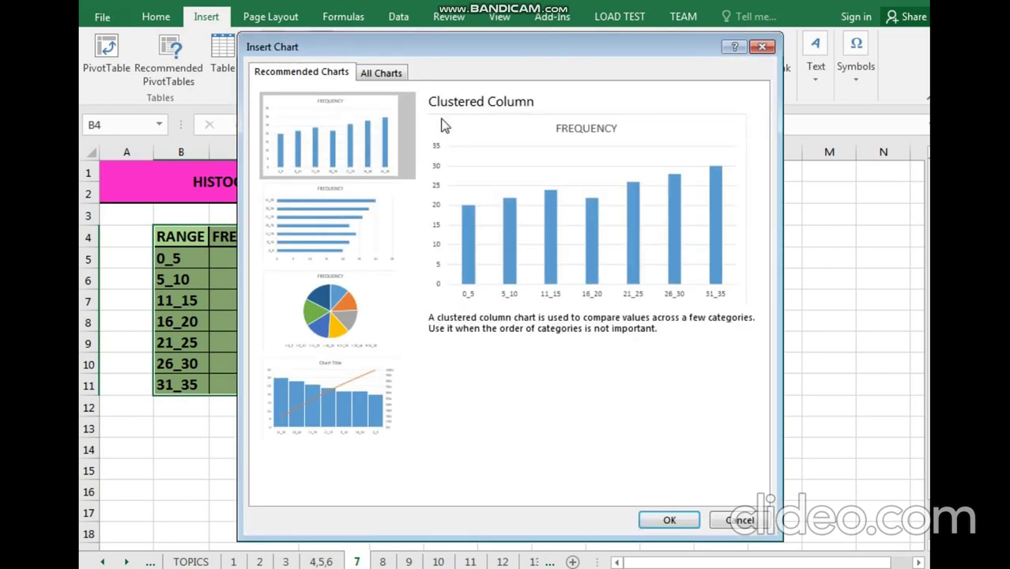
left_click(672, 520)
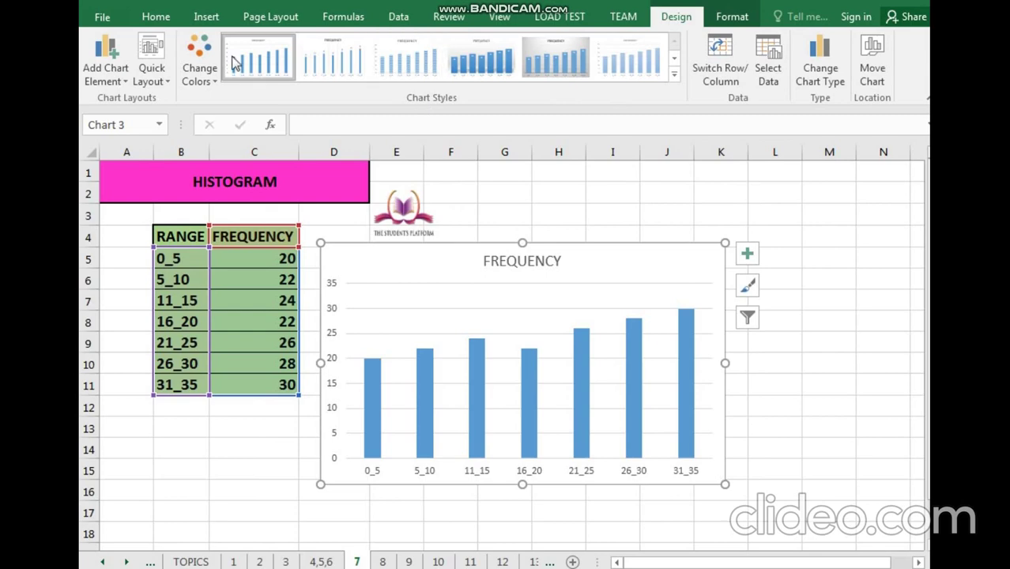
Change the frequency chart to a 2-D pie chart and finally to a line chart.
left_click(196, 21)
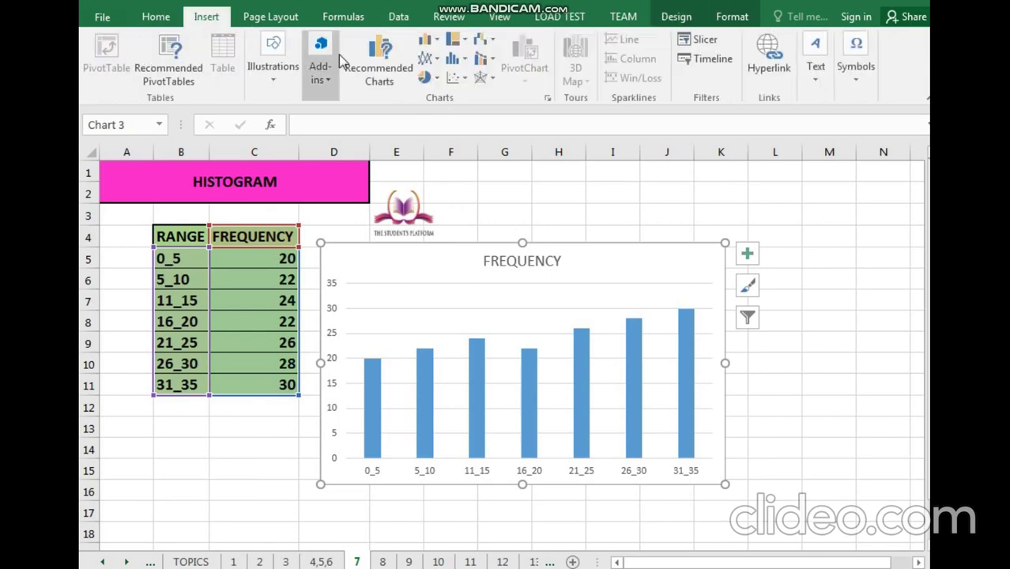
left_click(427, 78)
left_click(440, 130)
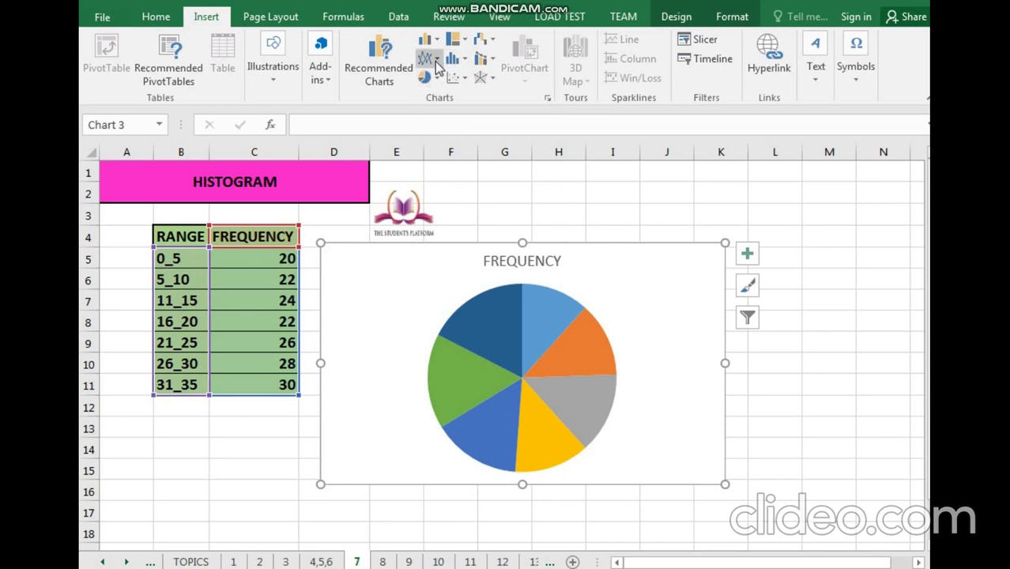
left_click(431, 59)
left_click(485, 108)
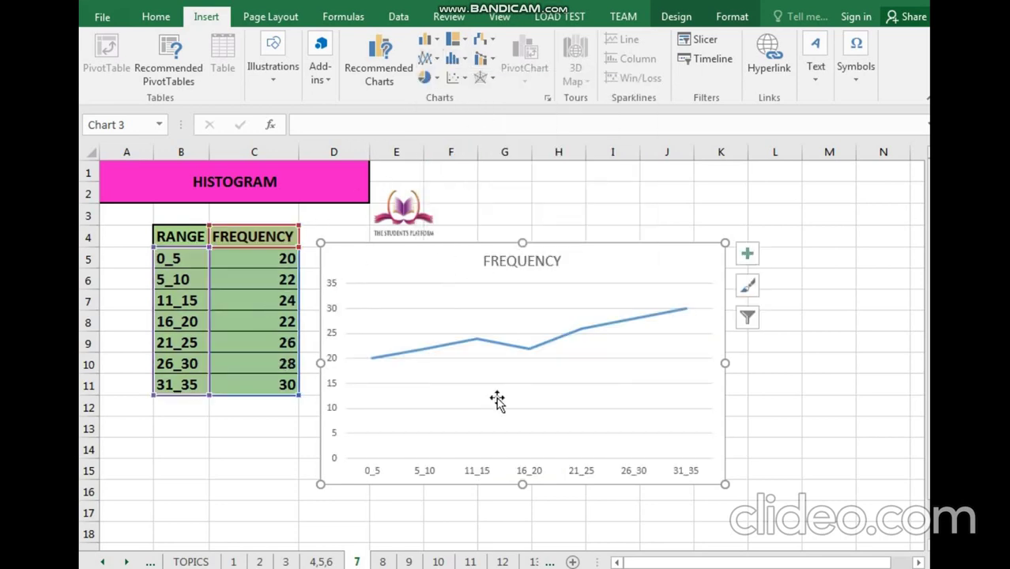
On sheet 8, open the Correlation tool from the data analysis tools.
left_click(382, 562)
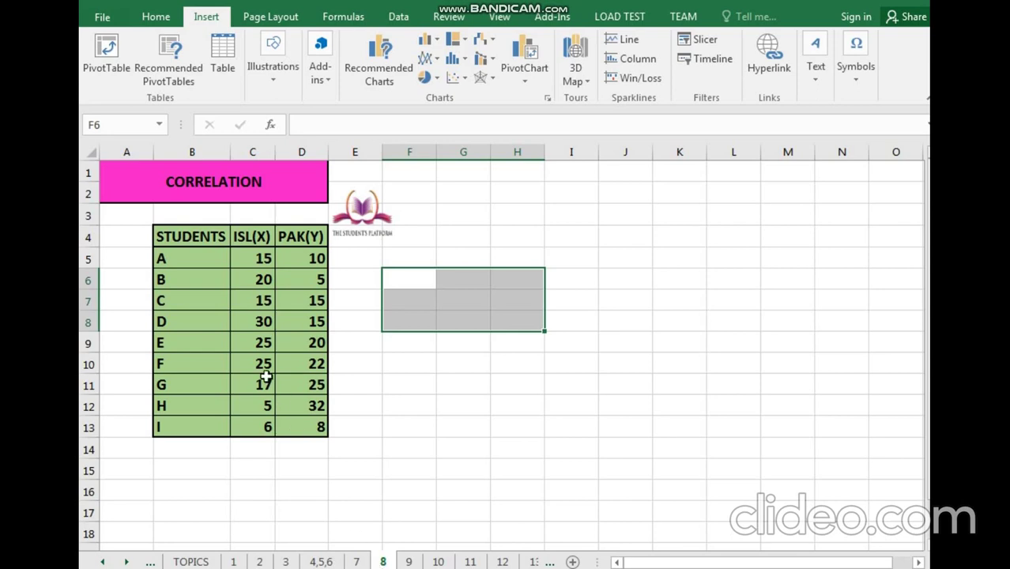
left_click(397, 17)
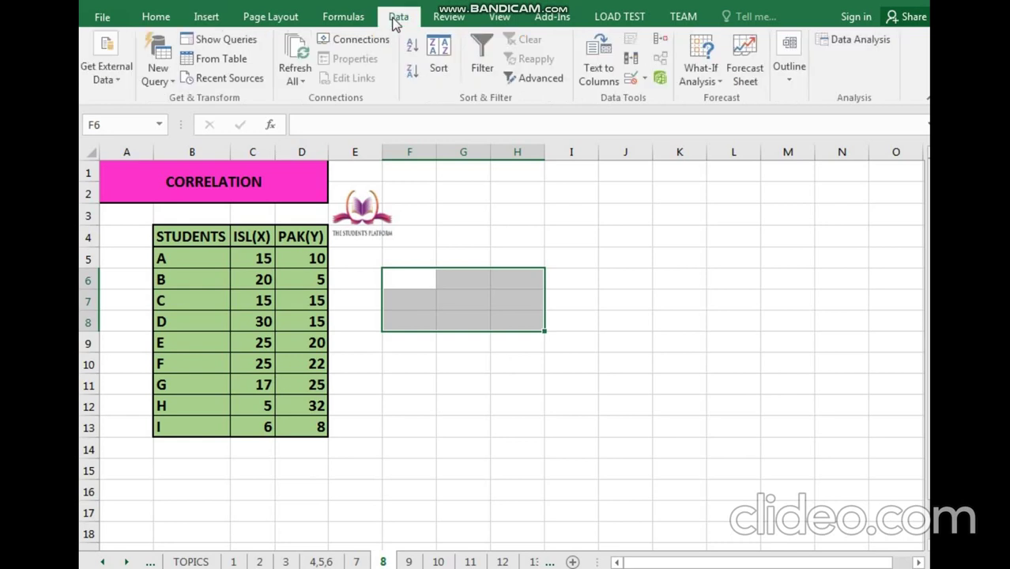
left_click(822, 42)
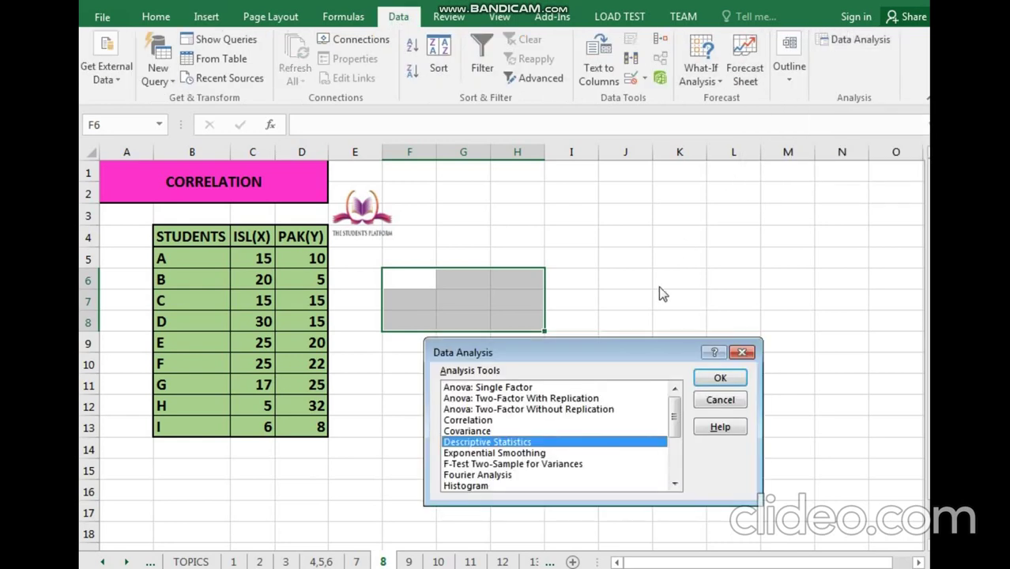
key("Up")
key("Up")
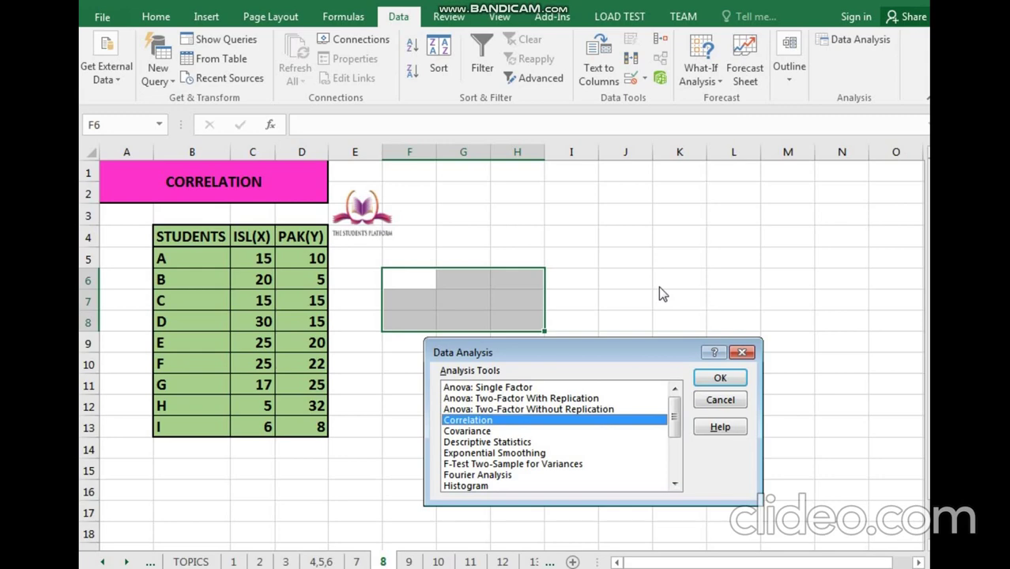
left_click(717, 380)
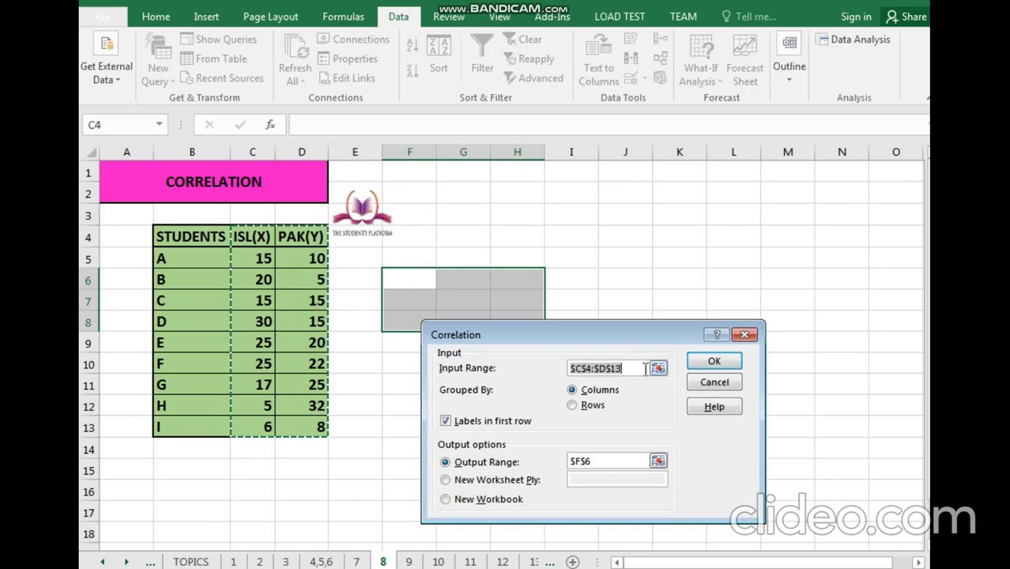
left_click(715, 381)
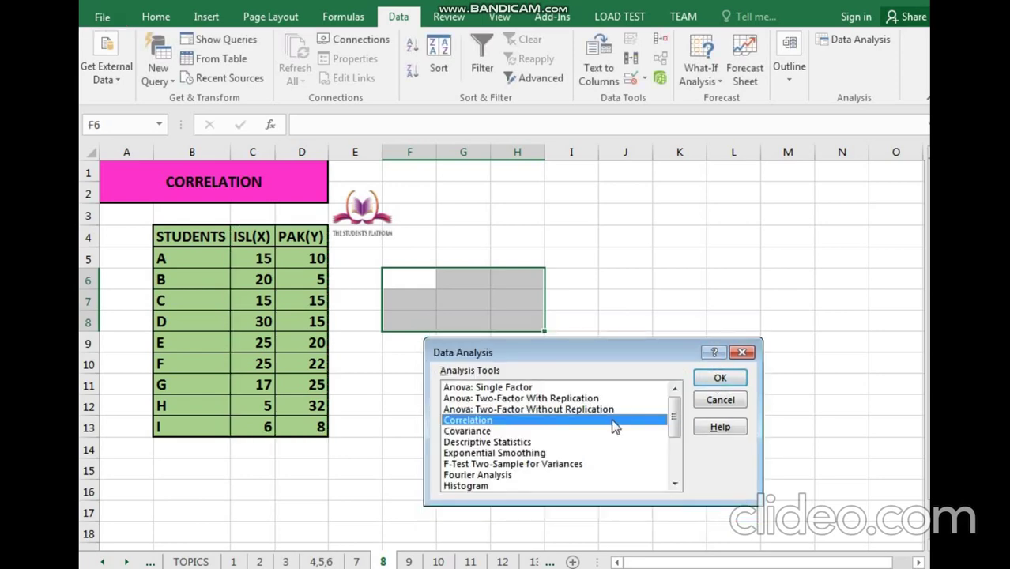
left_click(705, 377)
Try to set the correlation input range to C4:D13 and the output range to G3.
left_click_drag(621, 369, 559, 367)
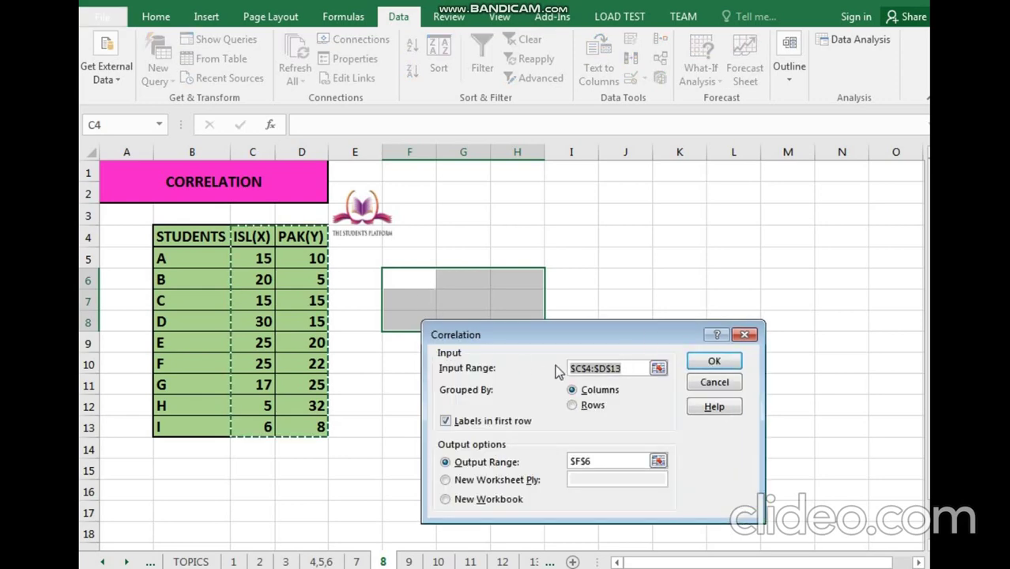
key("BackSpace")
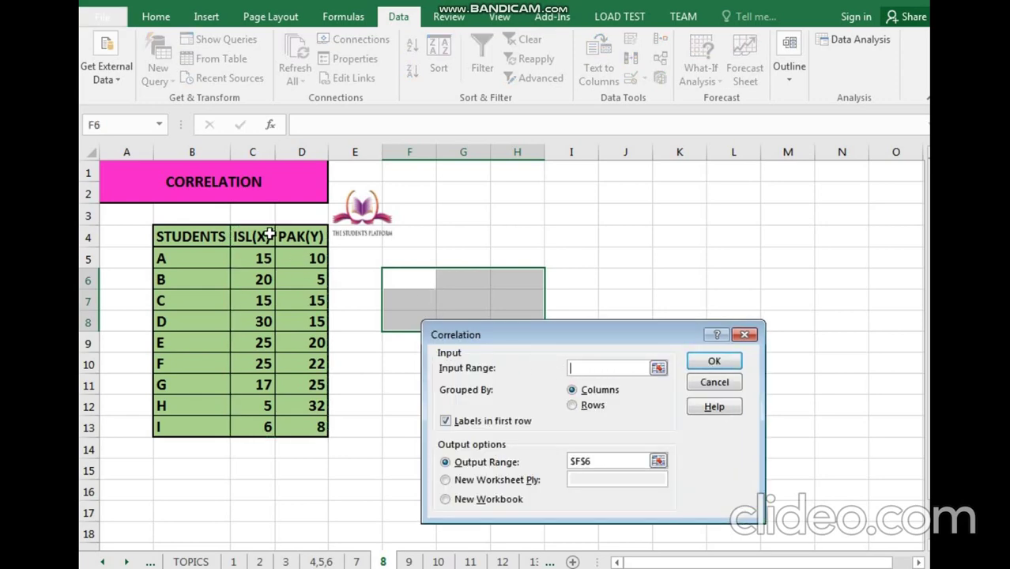
left_click(270, 243)
left_click_drag(270, 243, 313, 416)
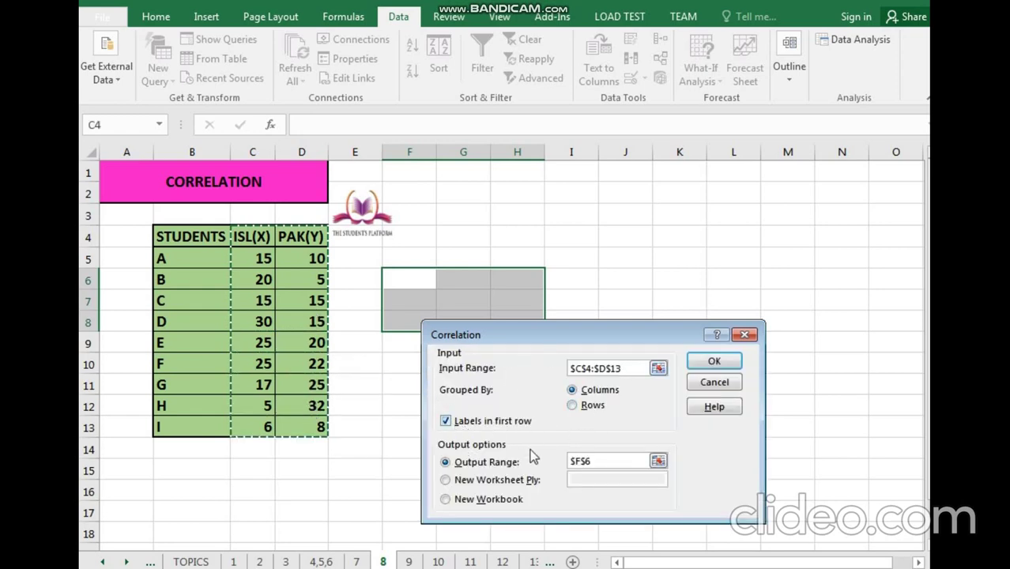
left_click(478, 194)
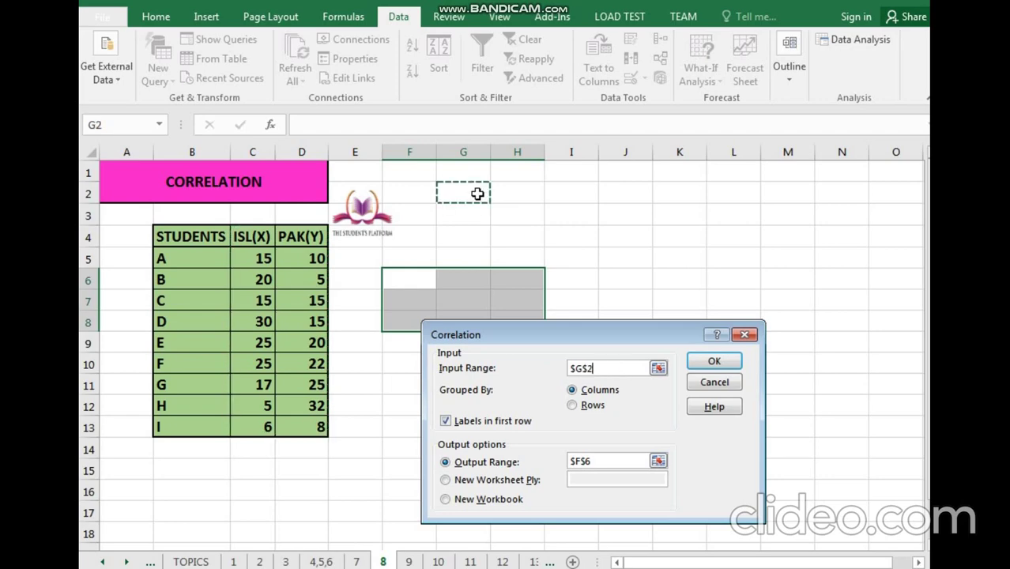
left_click(593, 461)
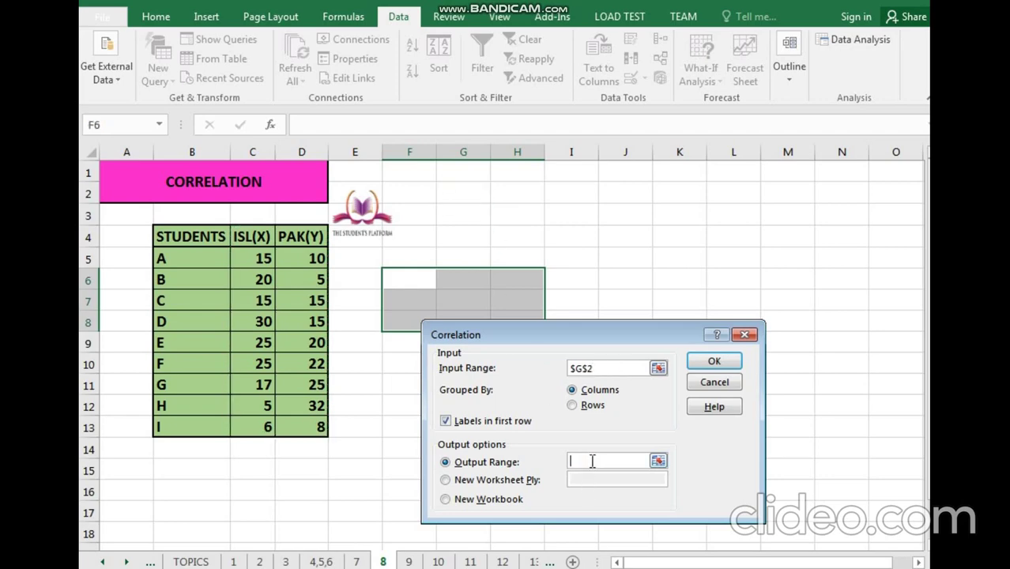
left_click(462, 214)
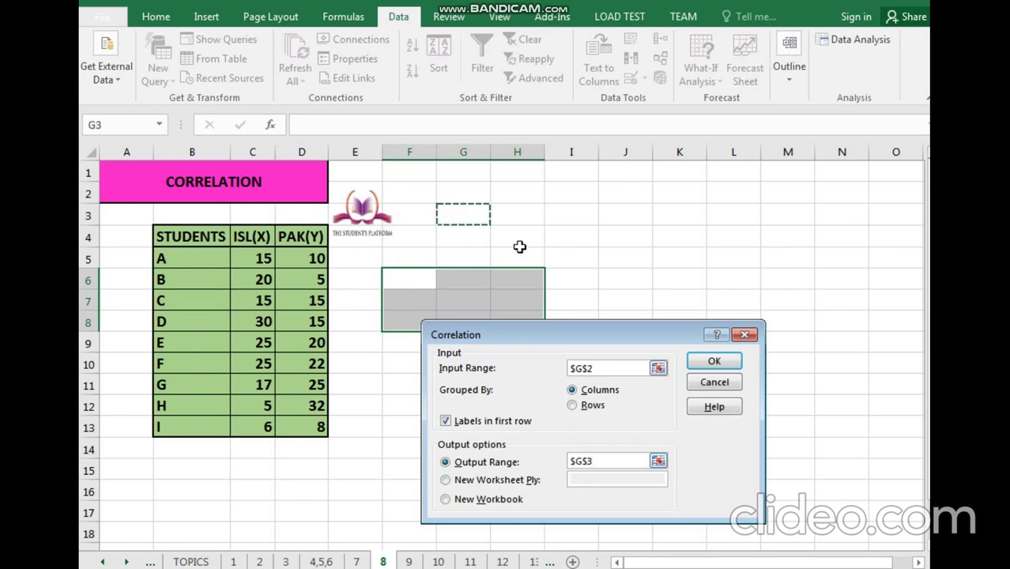
Set the correlation input range to C4:D13 and the output range to G2, and run the analysis.
left_click(610, 369)
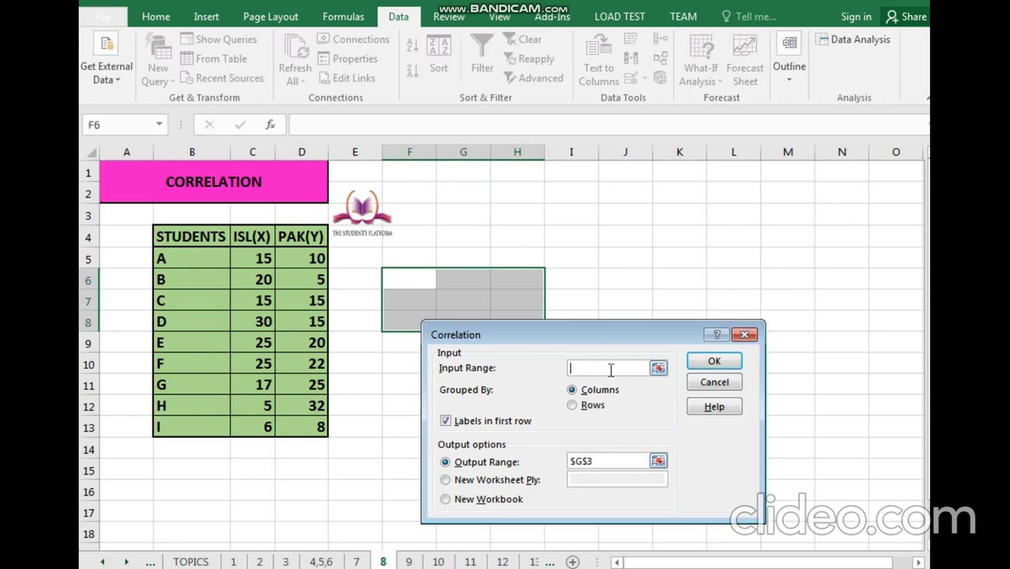
left_click_drag(241, 235, 319, 423)
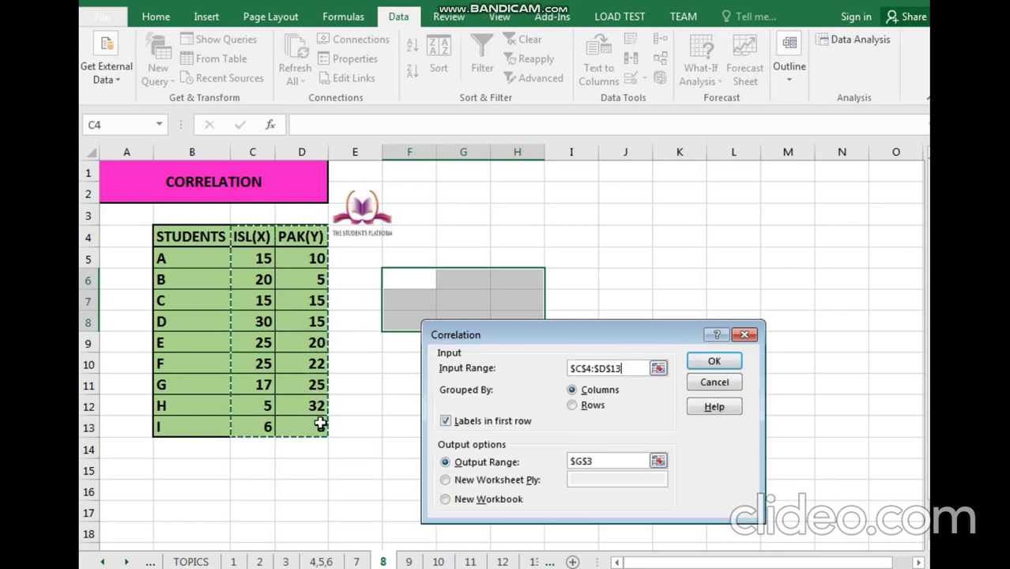
left_click(609, 459)
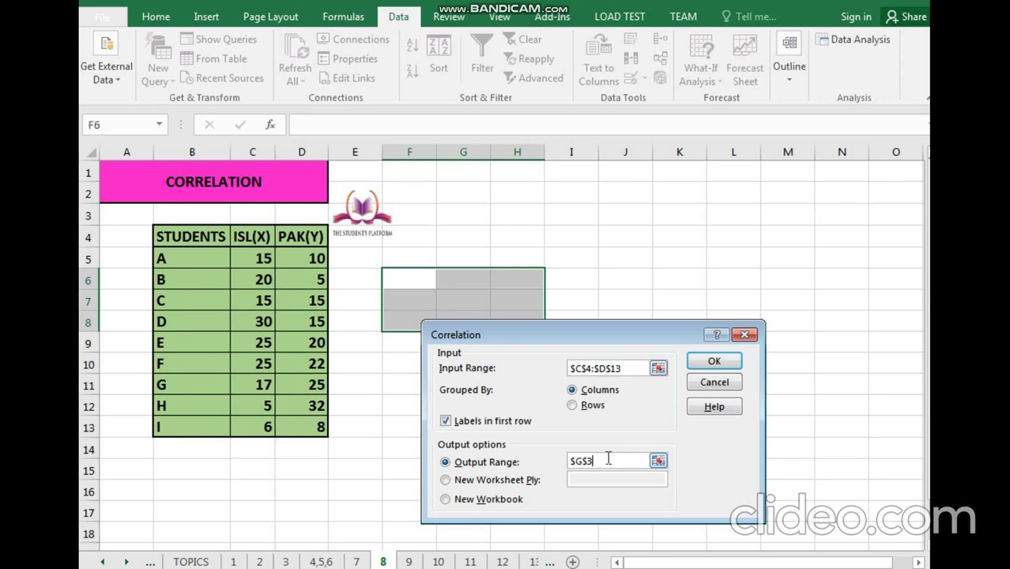
key("BackSpace")
key("BackSpace")
left_click(467, 194)
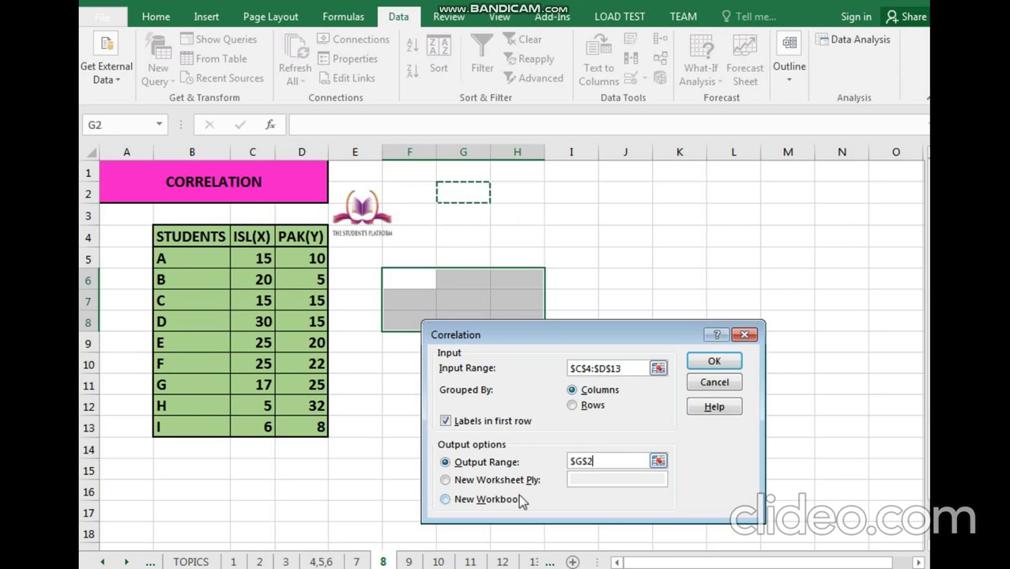
left_click(706, 360)
left_click(550, 300)
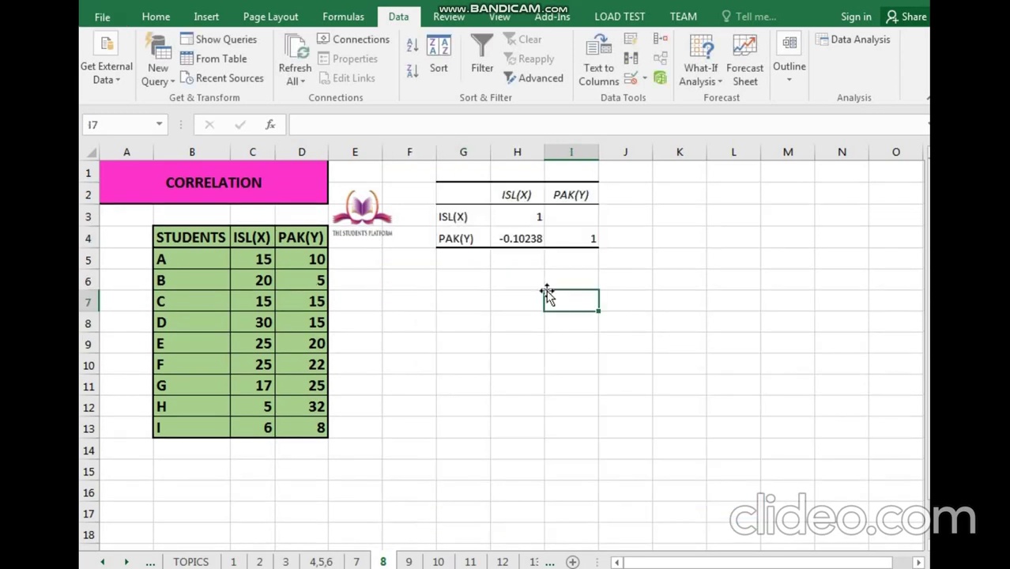
Highlight the ISL(X)–PAK(Y) correlation coefficient in H4 with a yellow fill.
left_click(522, 239)
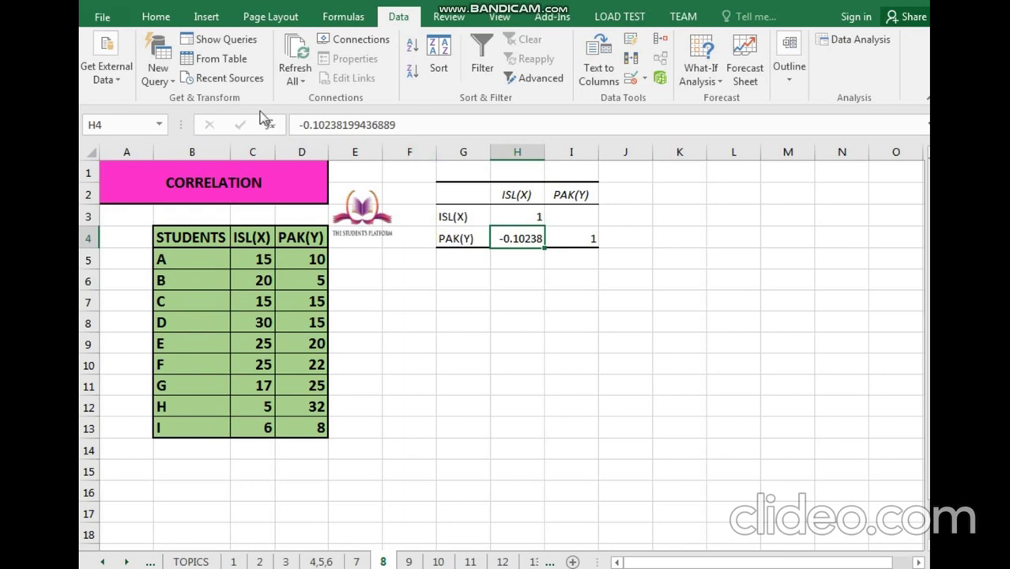
left_click(160, 19)
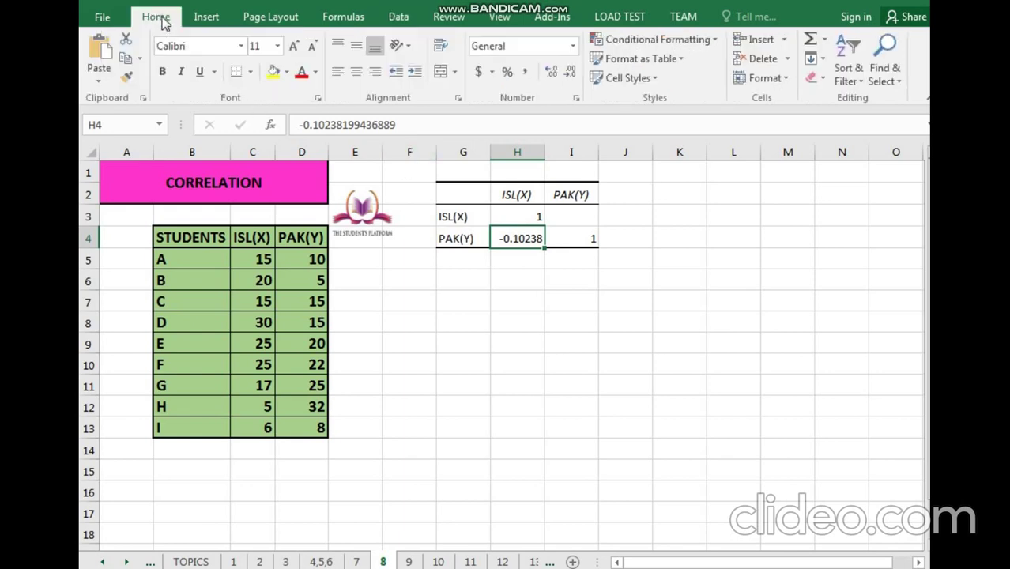
left_click(272, 72)
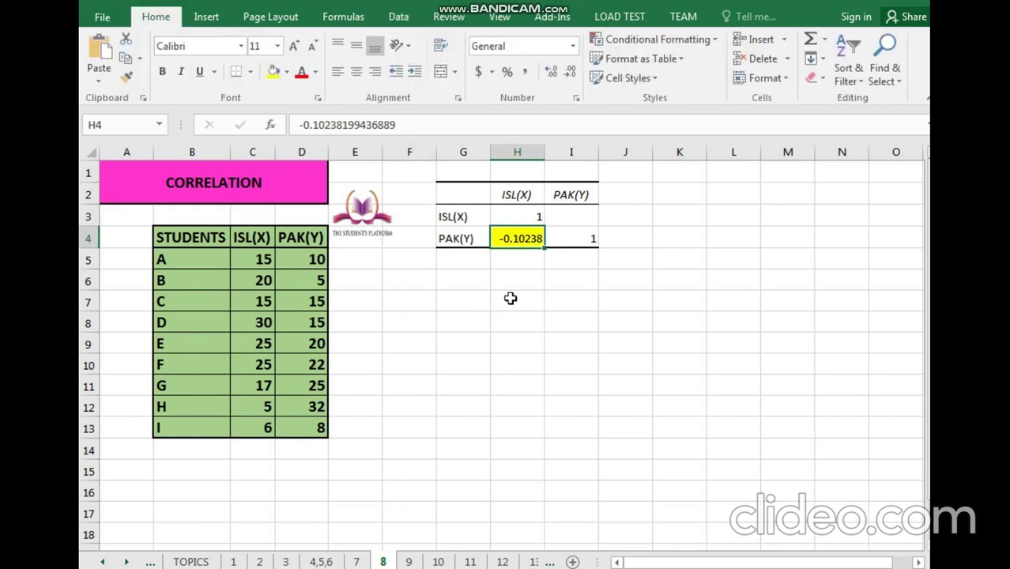
On sheet 9, open the Regression tool from the data analysis tools.
left_click(409, 561)
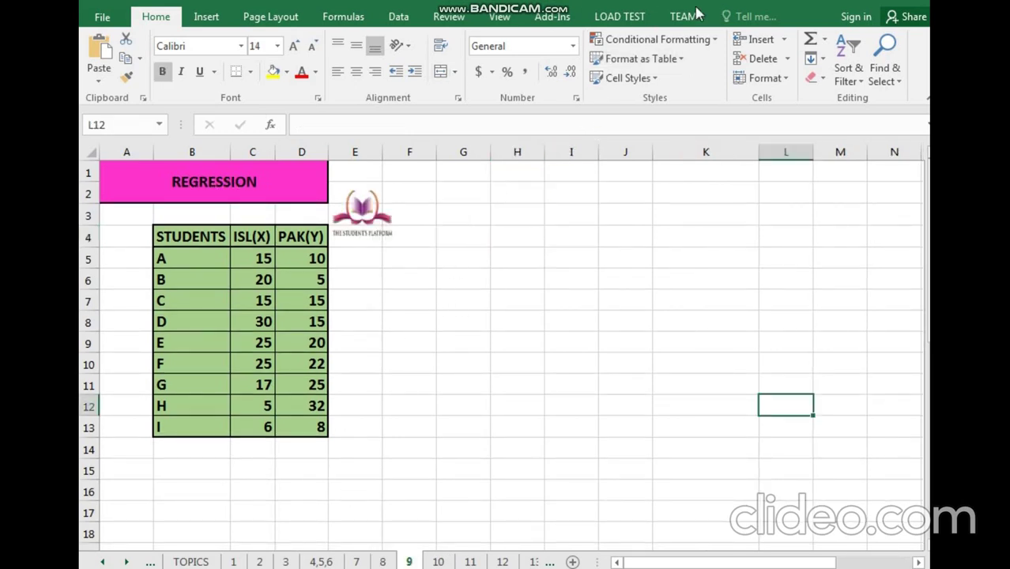
left_click(390, 22)
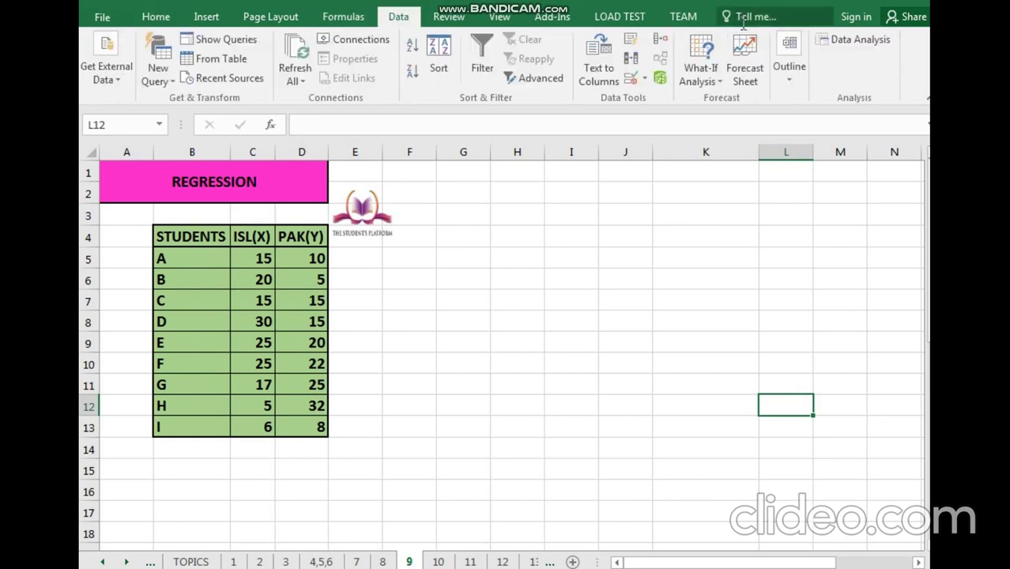
left_click(862, 41)
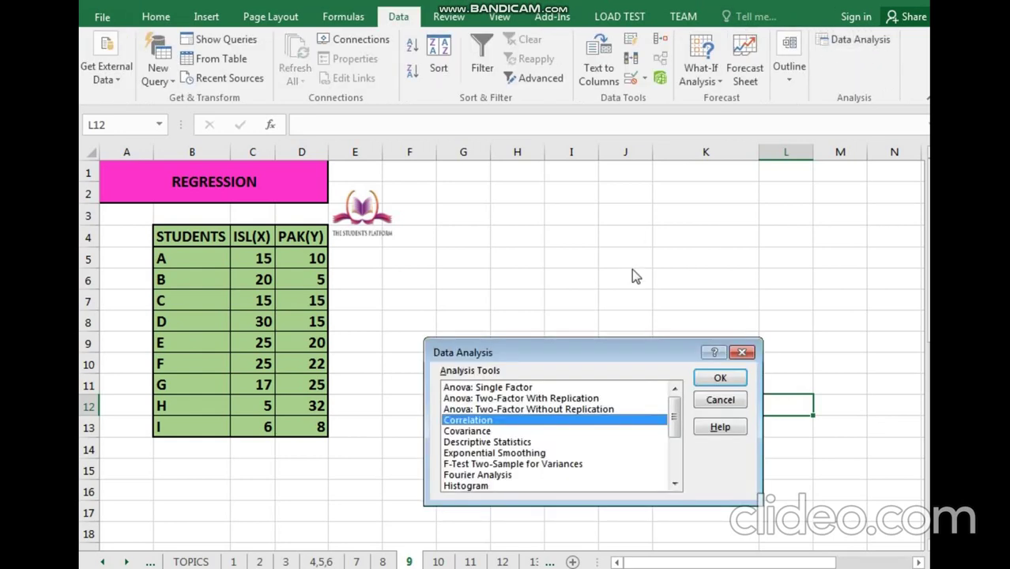
key("r")
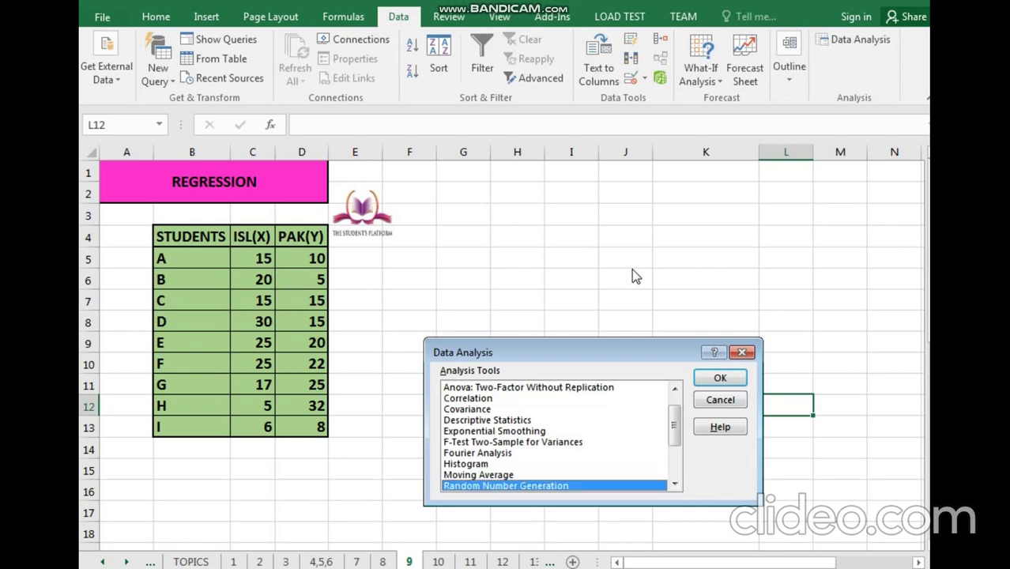
key("Down")
key("Down")
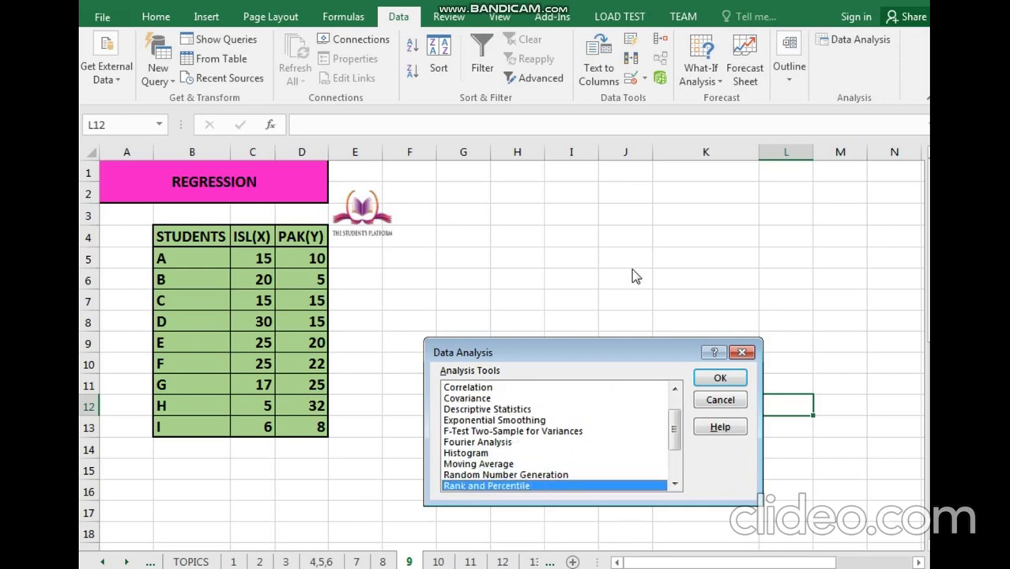
left_click(720, 378)
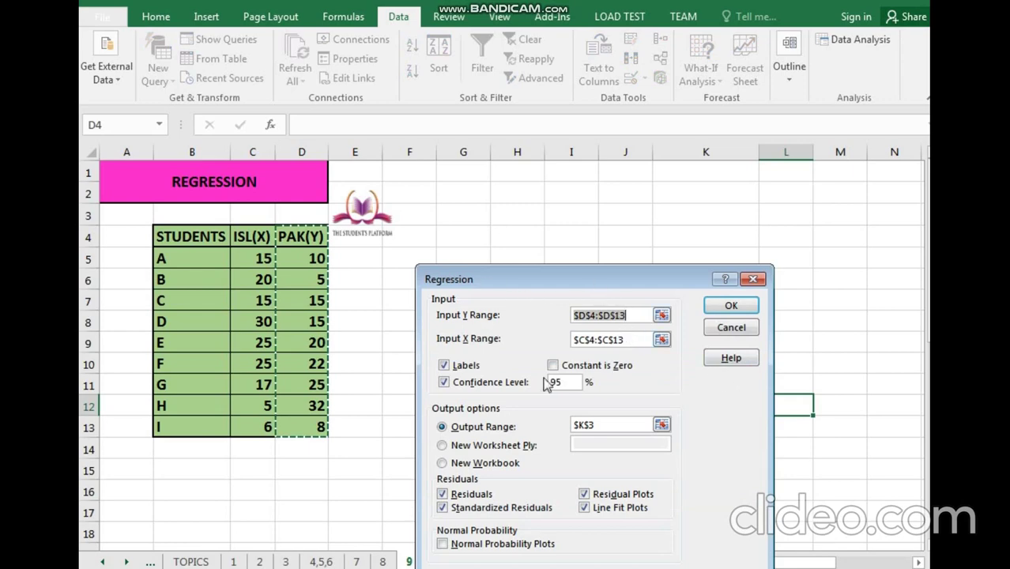
Set the regression's Y input range to D4:D13 and its X input range to C4:C13.
key("BackSpace")
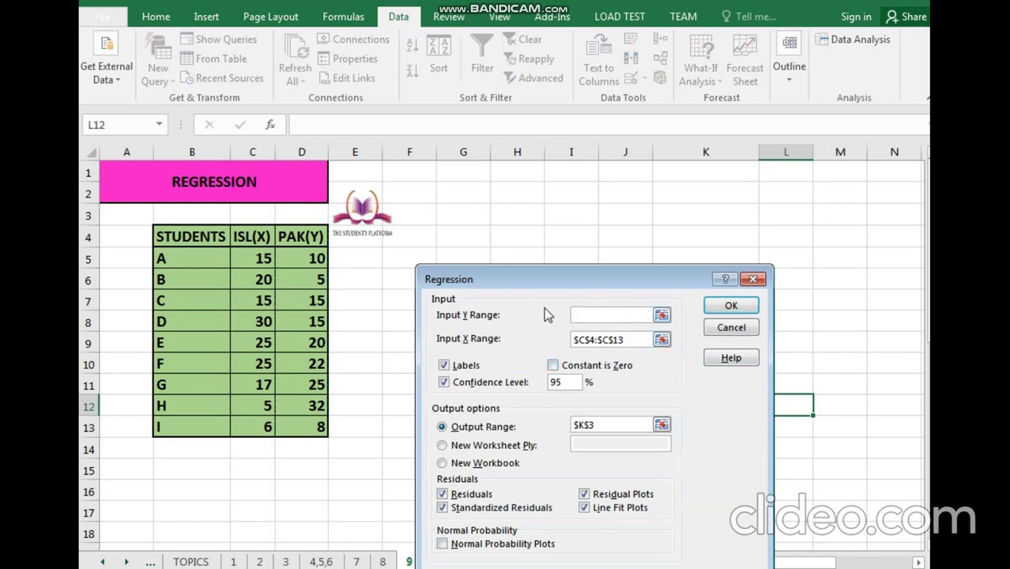
left_click_drag(312, 237, 316, 423)
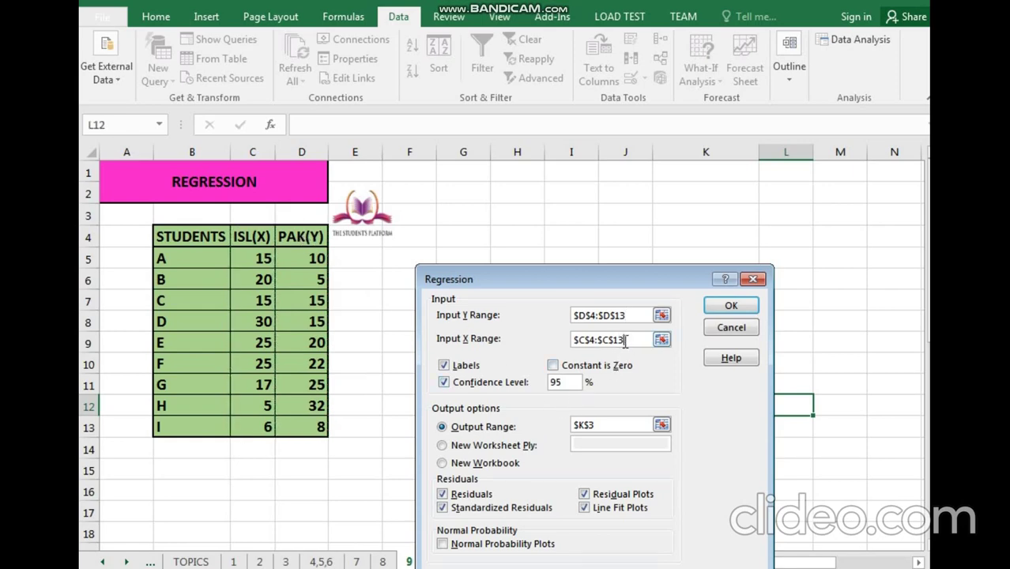
key("BackSpace")
key("BackSpace")
key("BackSpace")
key("BackSpace")
key("BackSpace")
key("BackSpace")
key("BackSpace")
key("BackSpace")
key("BackSpace")
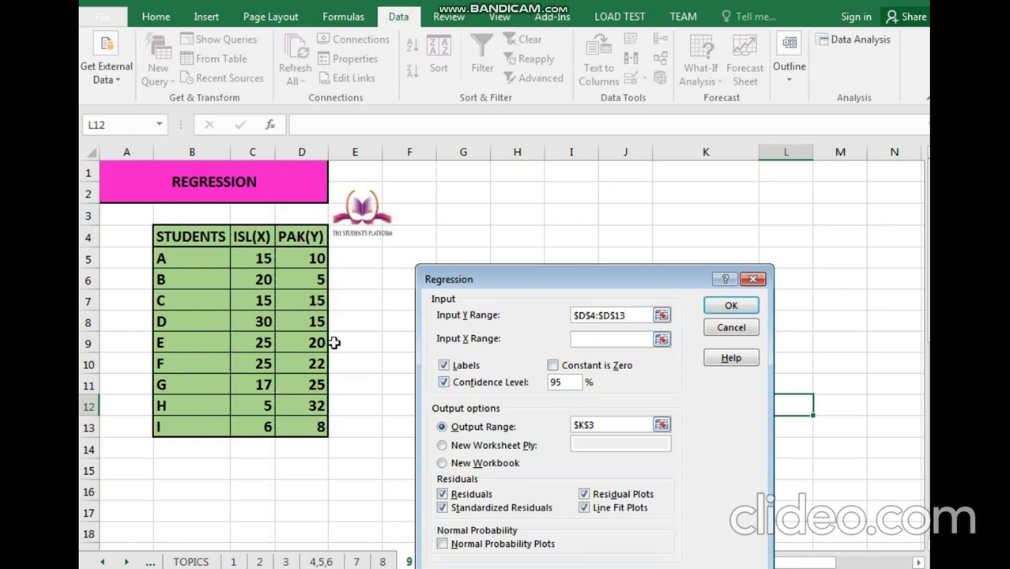
left_click_drag(265, 242, 266, 420)
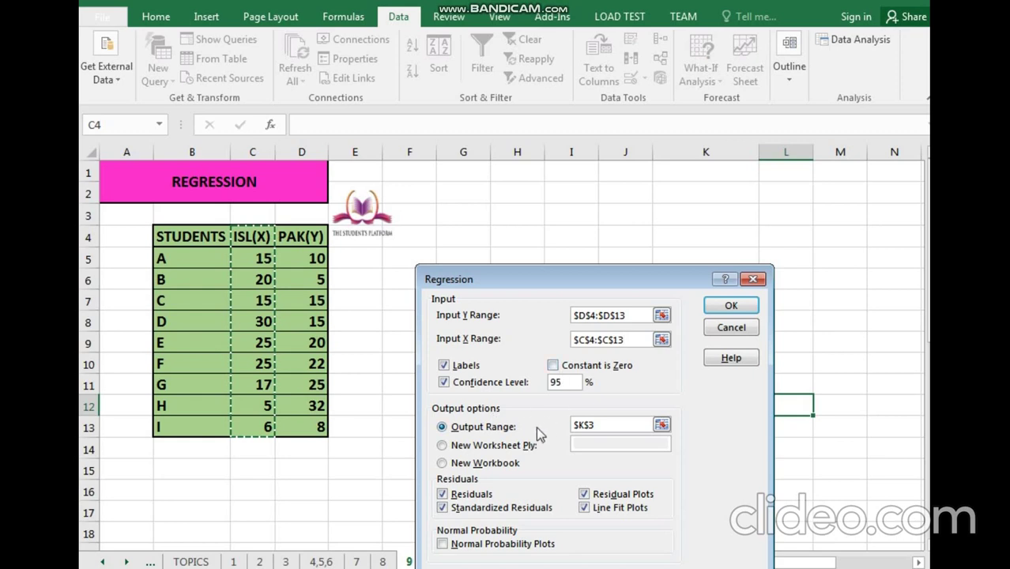
Set the regression output range to G1, run the analysis and look over the summary output.
double_click(609, 426)
key("BackSpace")
left_click(463, 170)
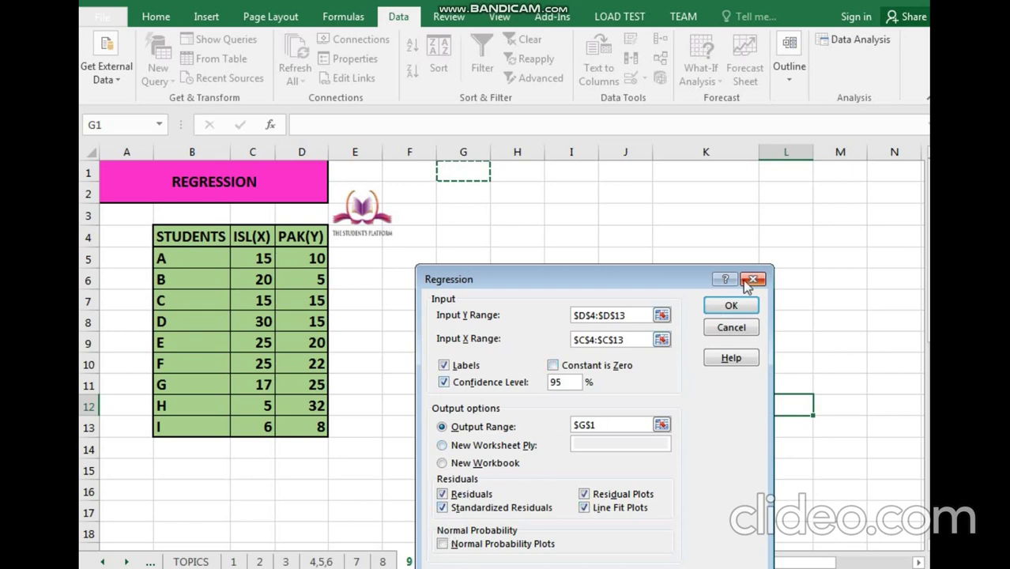
left_click(736, 307)
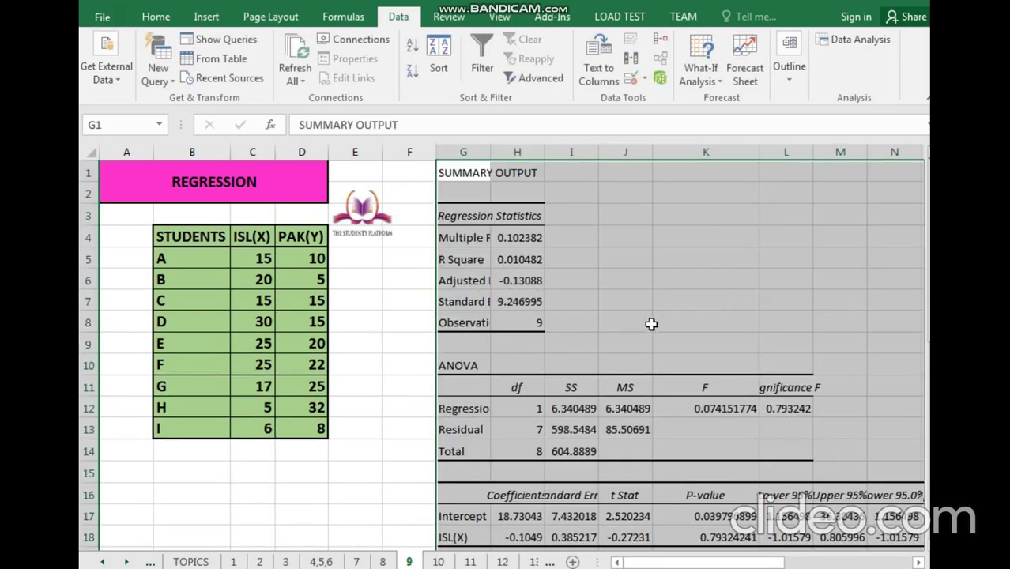
left_click(650, 320)
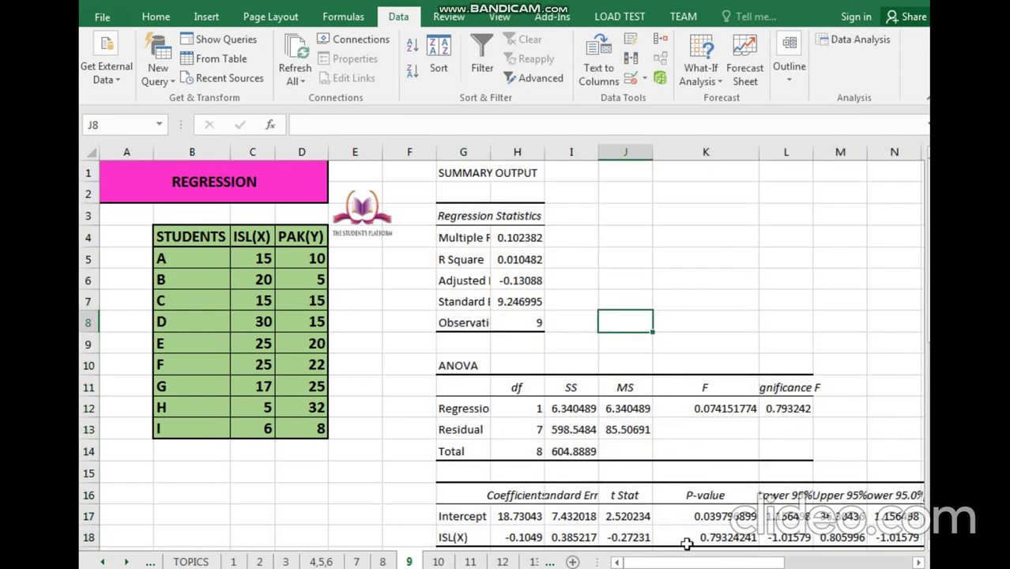
mouse_move(699, 564)
left_mouse_down()
mouse_move(850, 564)
mouse_move(709, 564)
left_mouse_up()
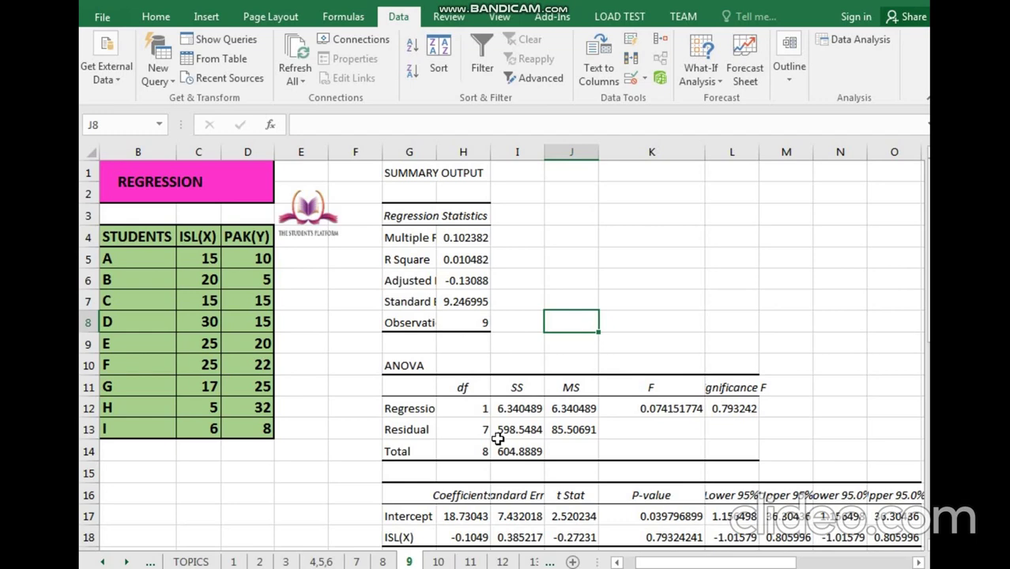
On sheet 10, enter the random number formula =(RAND()) in cell A5.
left_click(438, 561)
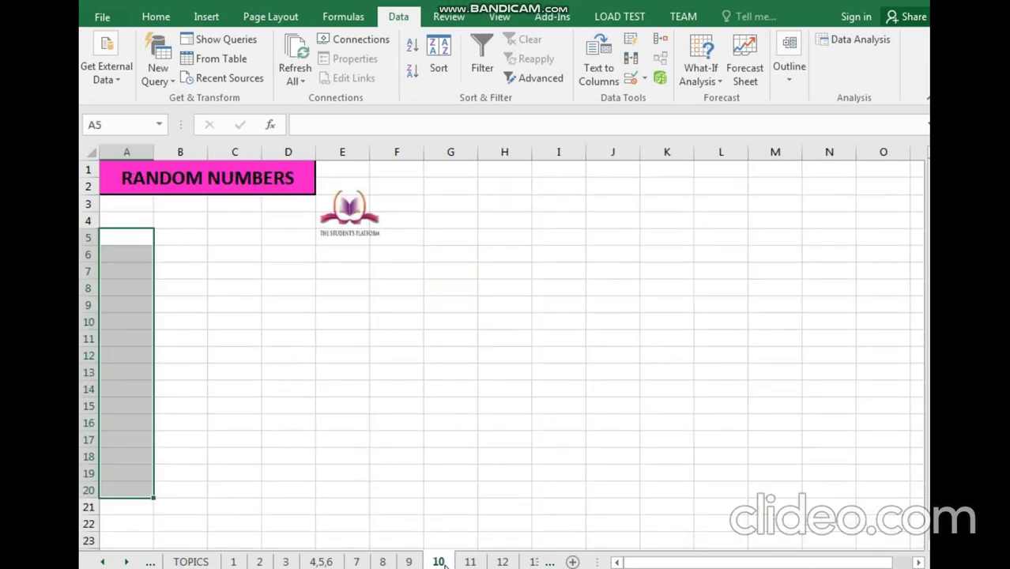
left_click(150, 241)
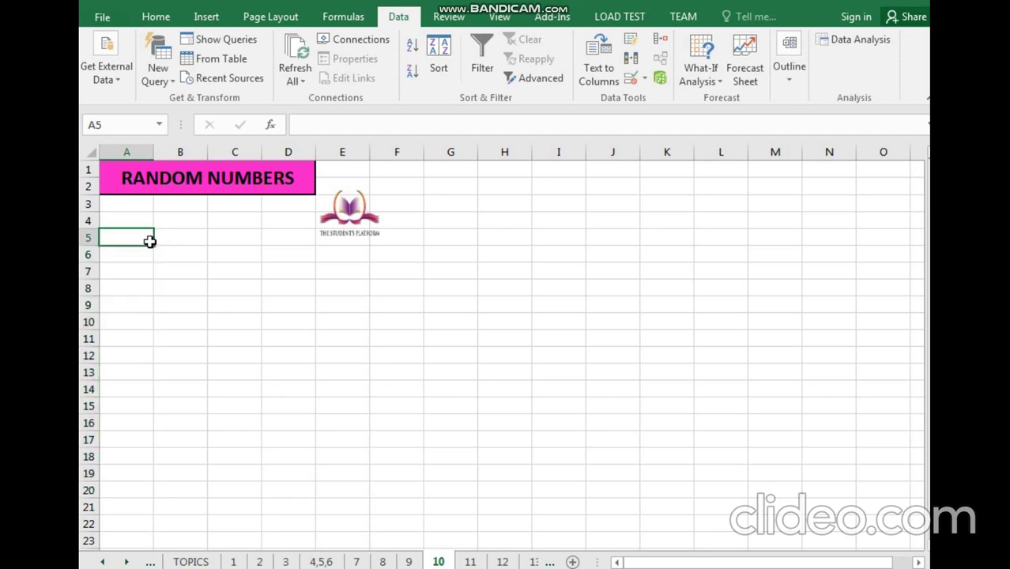
type("=")
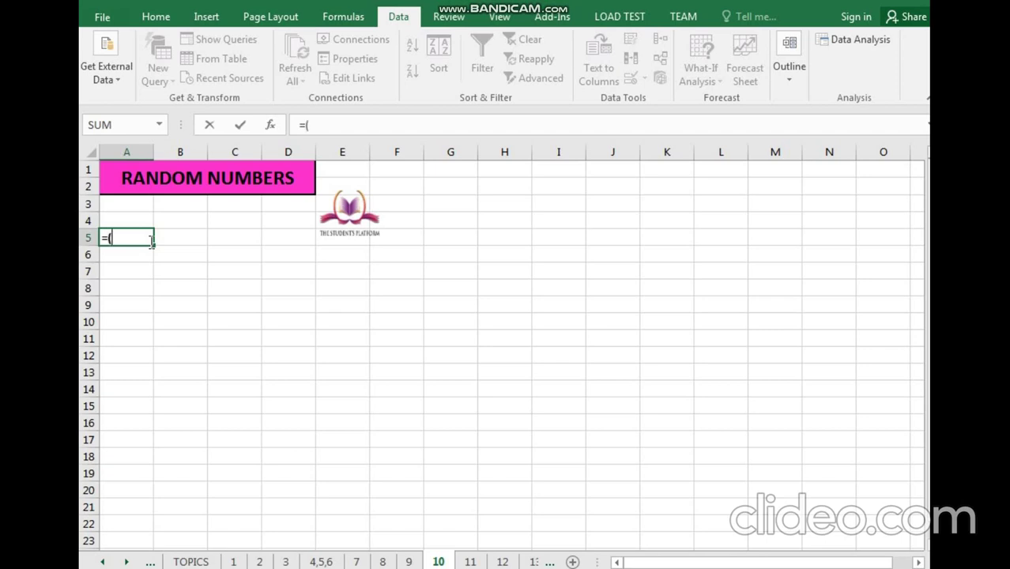
type("(ra")
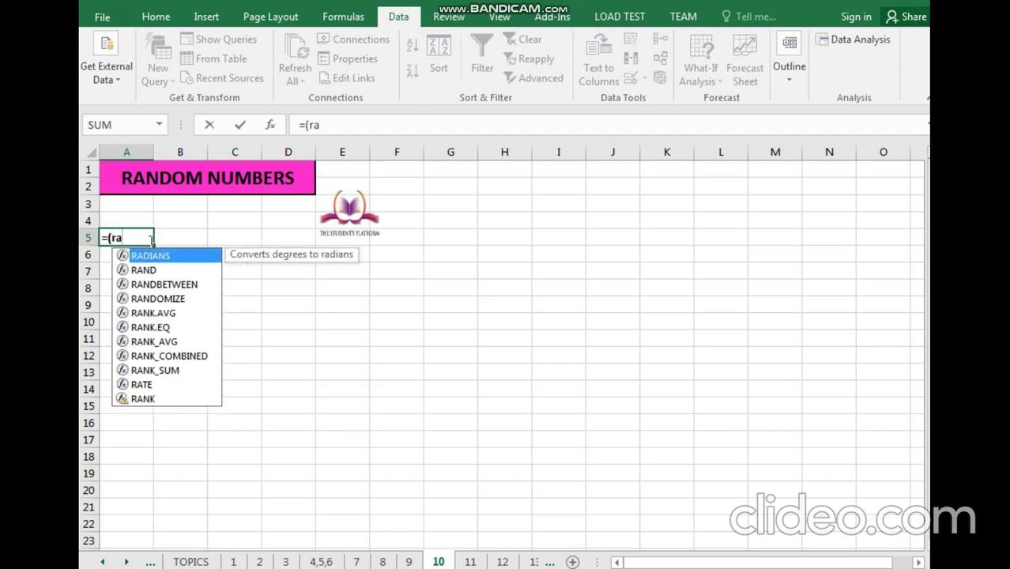
double_click(143, 269)
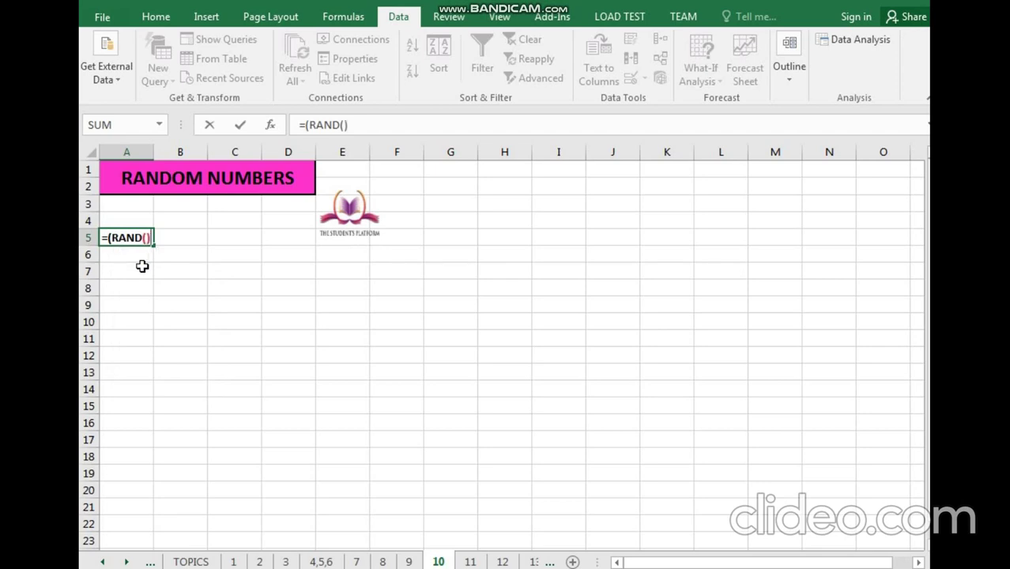
key("Return")
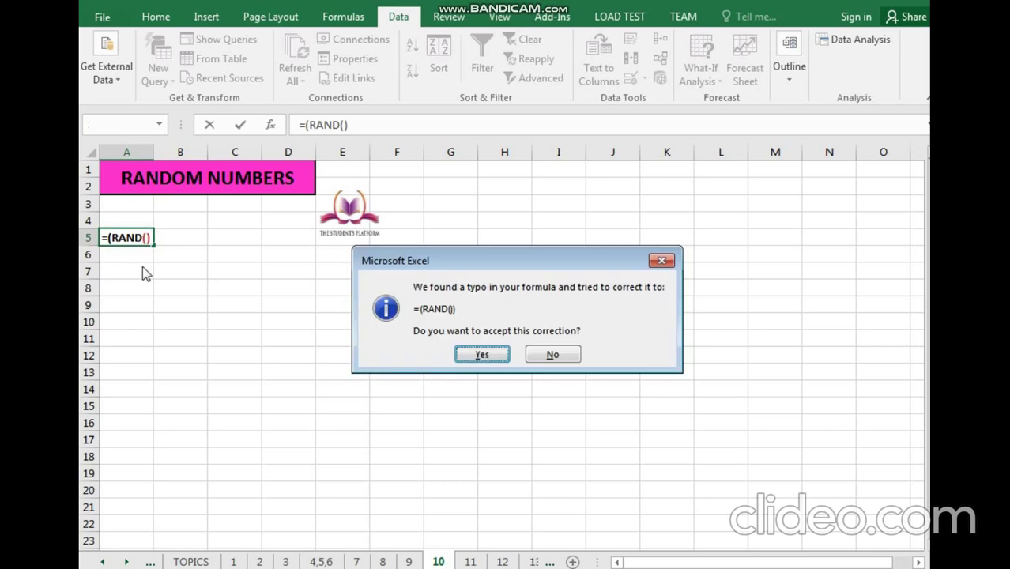
key("Return")
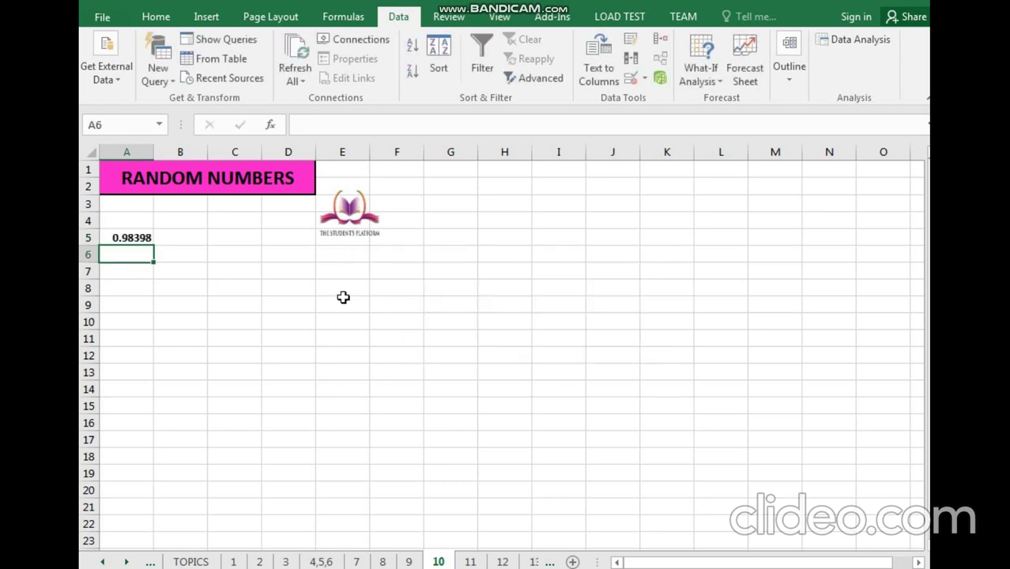
Fill the random number formula from A5 down to A20.
left_click(119, 239)
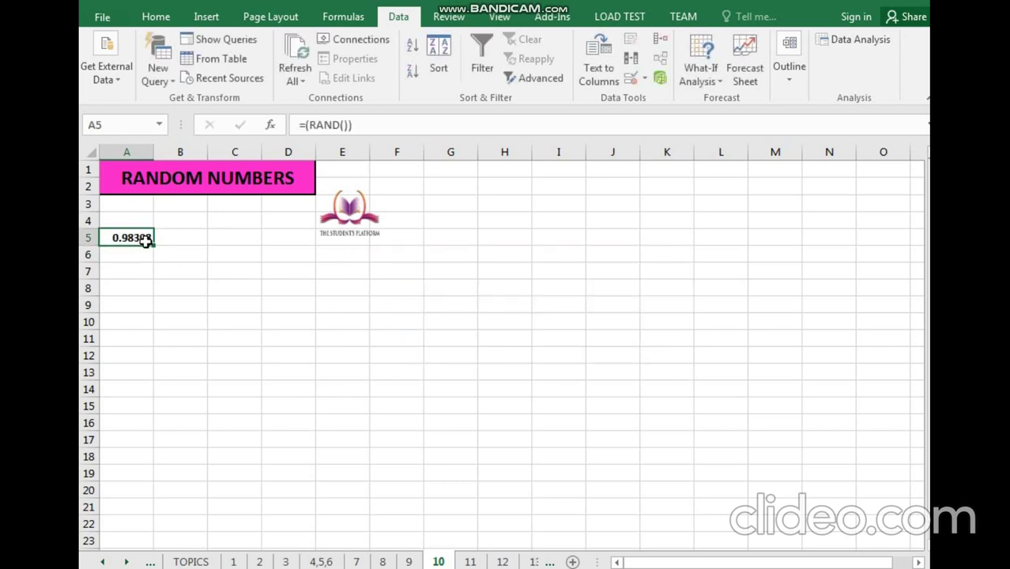
left_click_drag(153, 243, 147, 497)
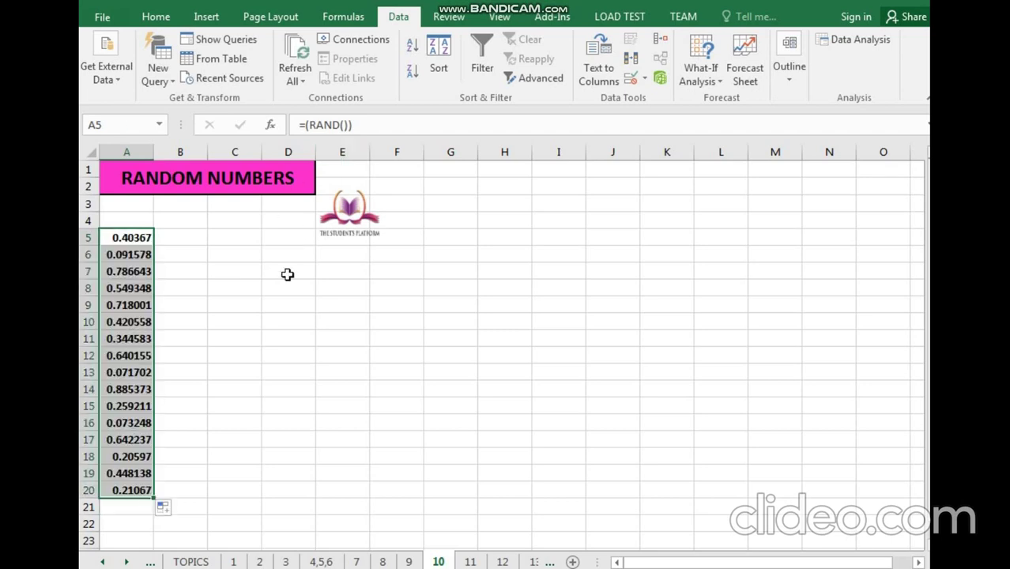
left_click(264, 319)
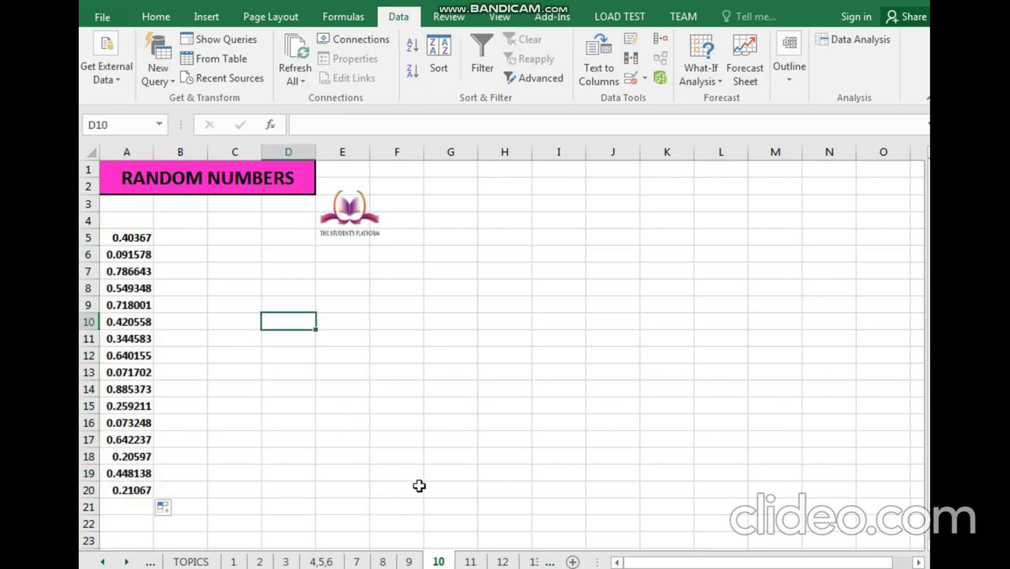
Go to the QQ PLOT sheet 11 and bring up the Real Statistics add-in command.
left_click(465, 561)
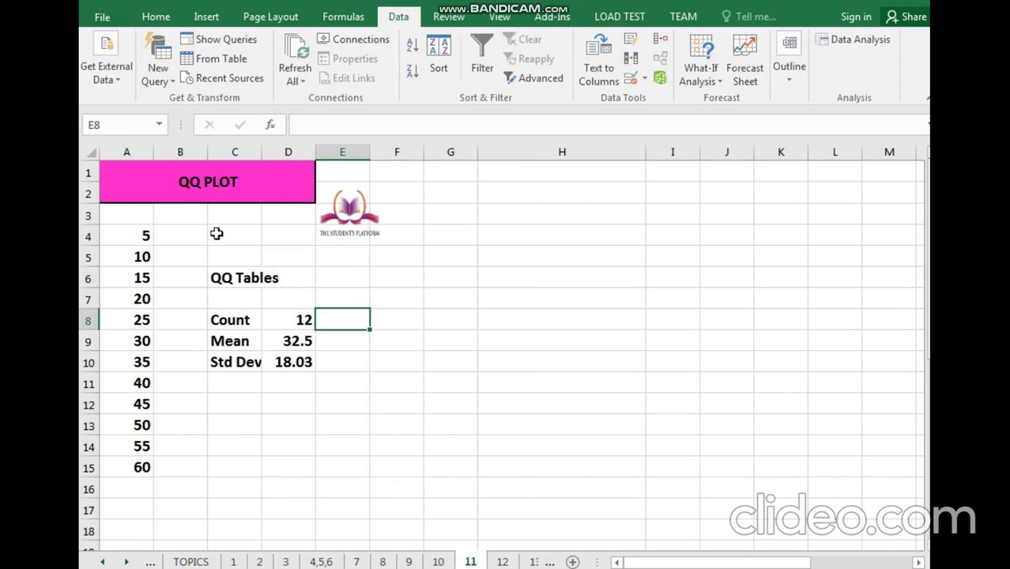
double_click(139, 239)
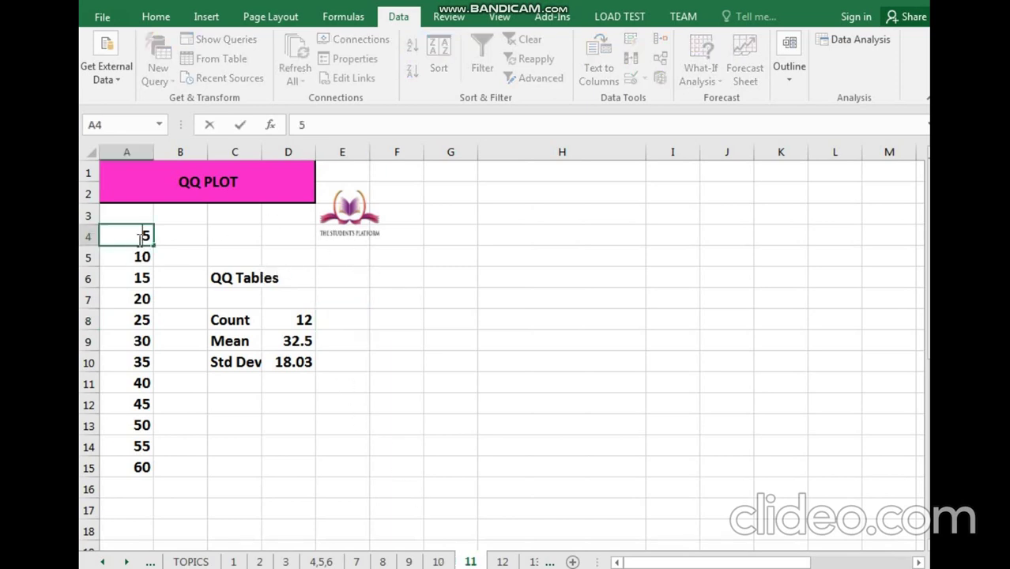
left_click(170, 257)
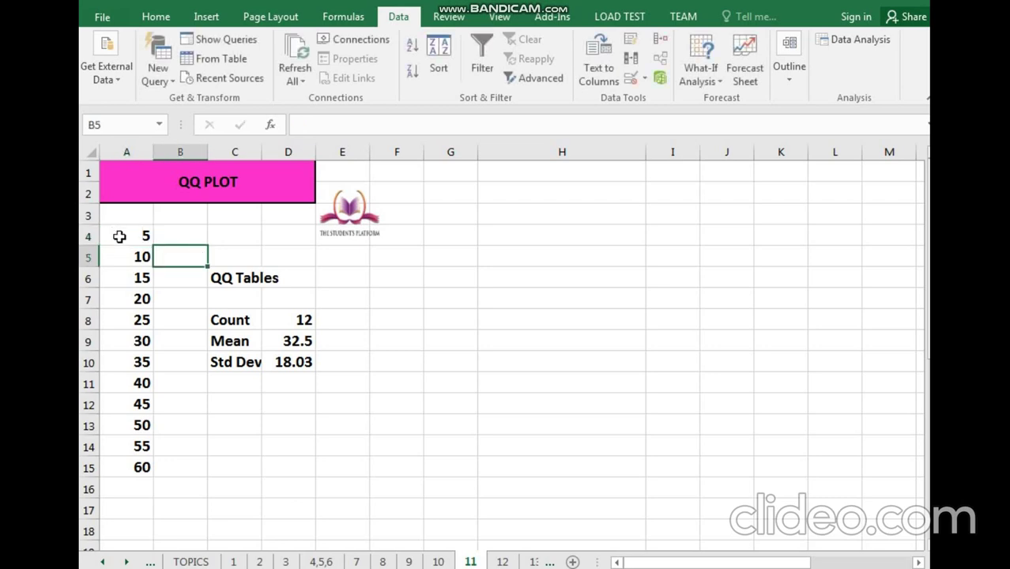
left_click(246, 171)
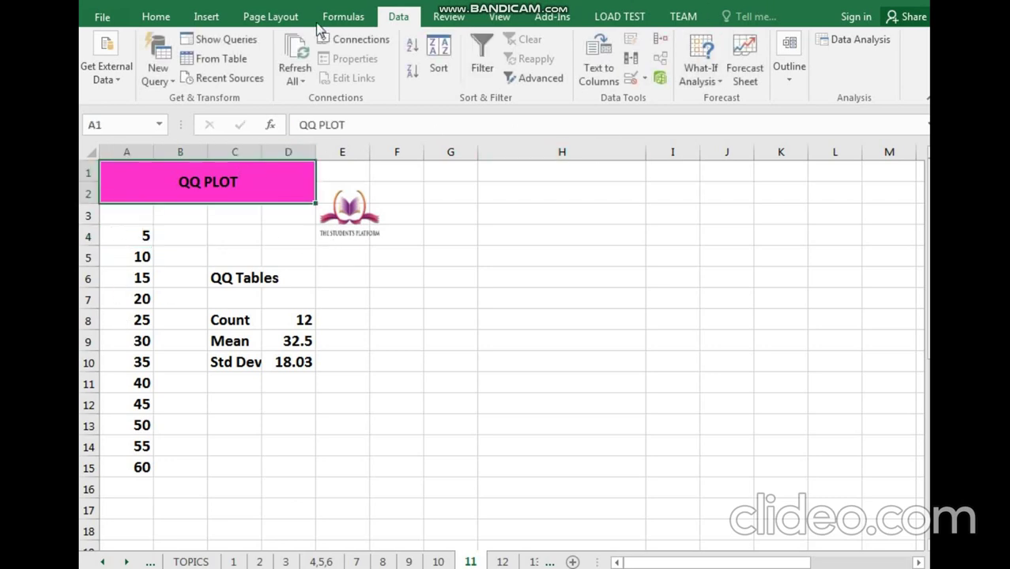
left_click(153, 16)
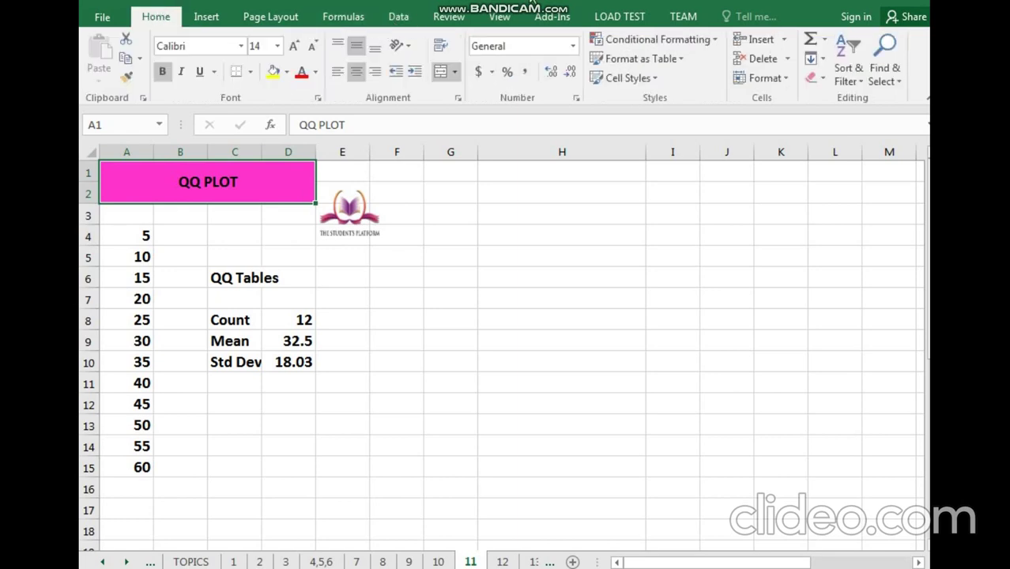
left_click(553, 16)
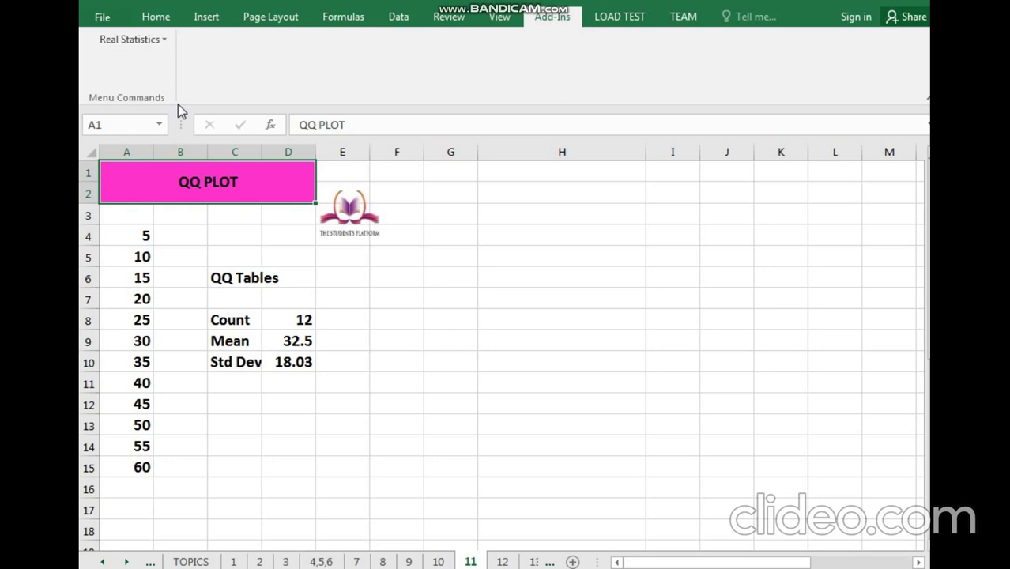
Open the Excel add-ins manager through the program options and check the Realstats-2003 add-in entry.
left_click(93, 17)
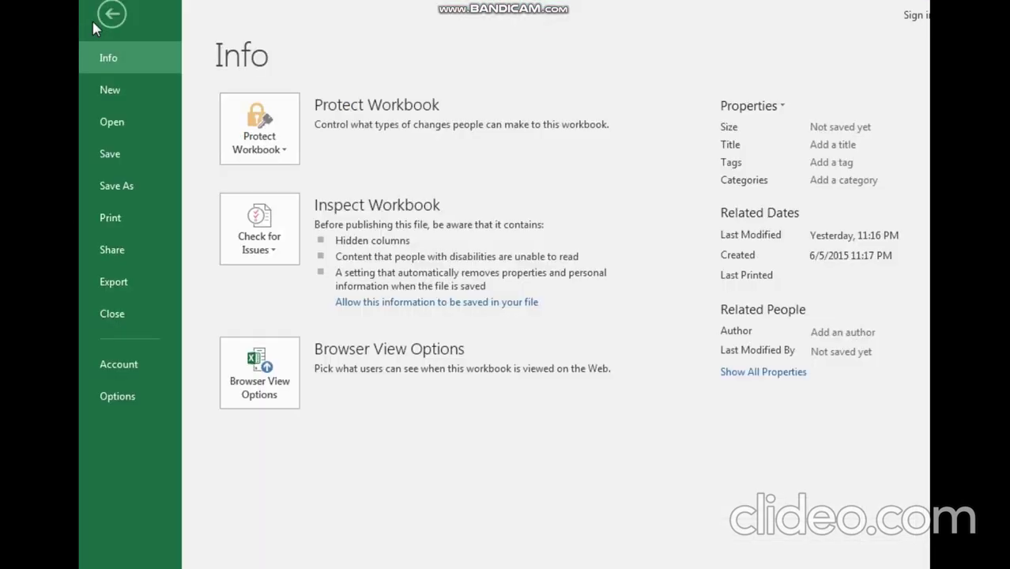
left_click(110, 16)
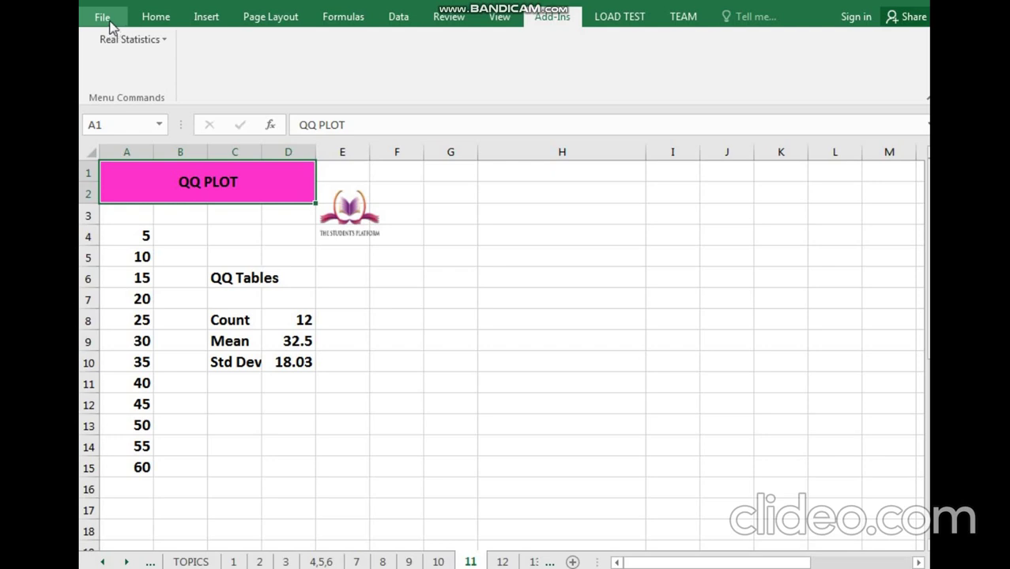
left_click(100, 18)
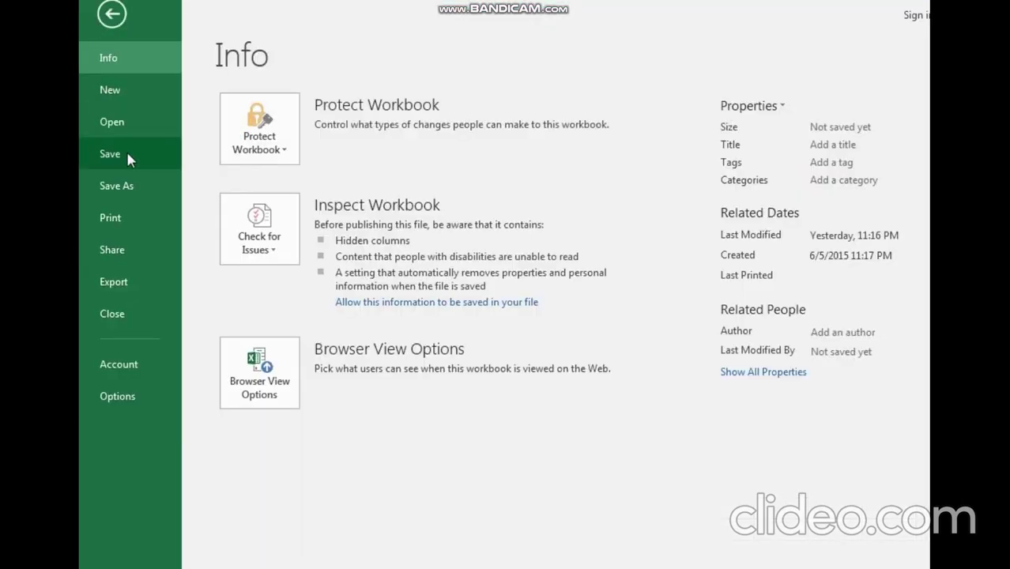
left_click(133, 393)
left_click(228, 238)
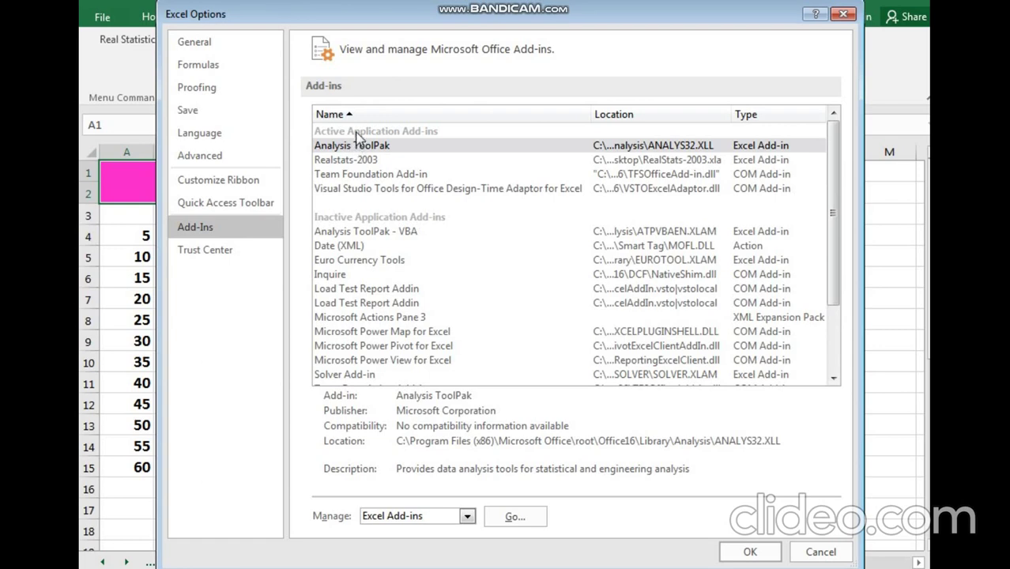
left_click(362, 161)
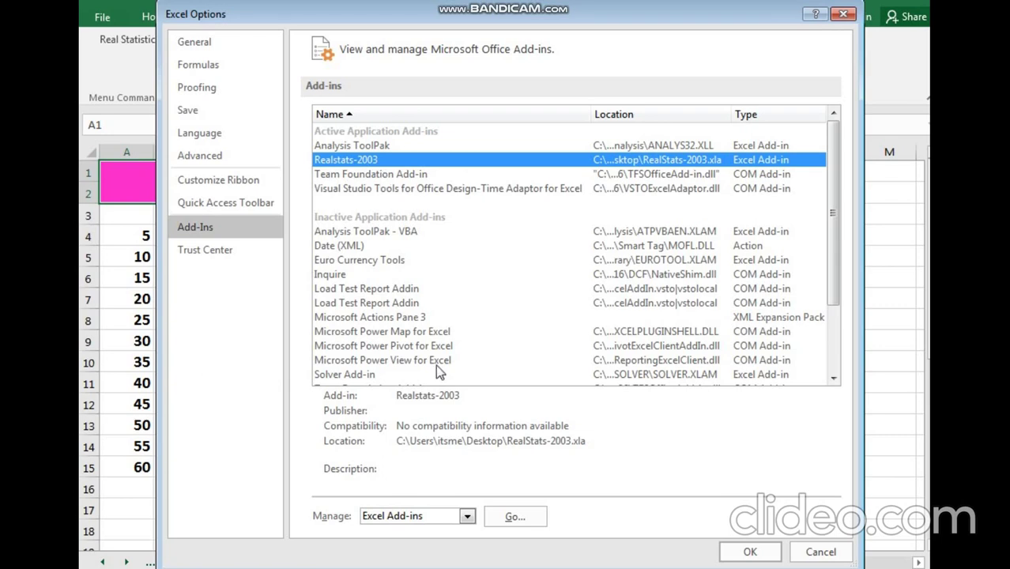
left_click(508, 516)
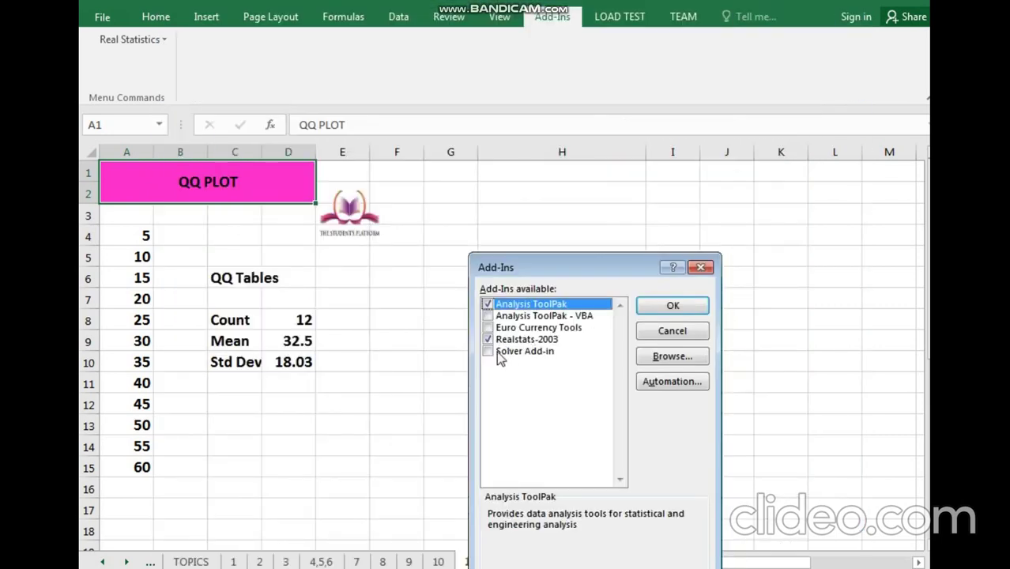
left_click(671, 304)
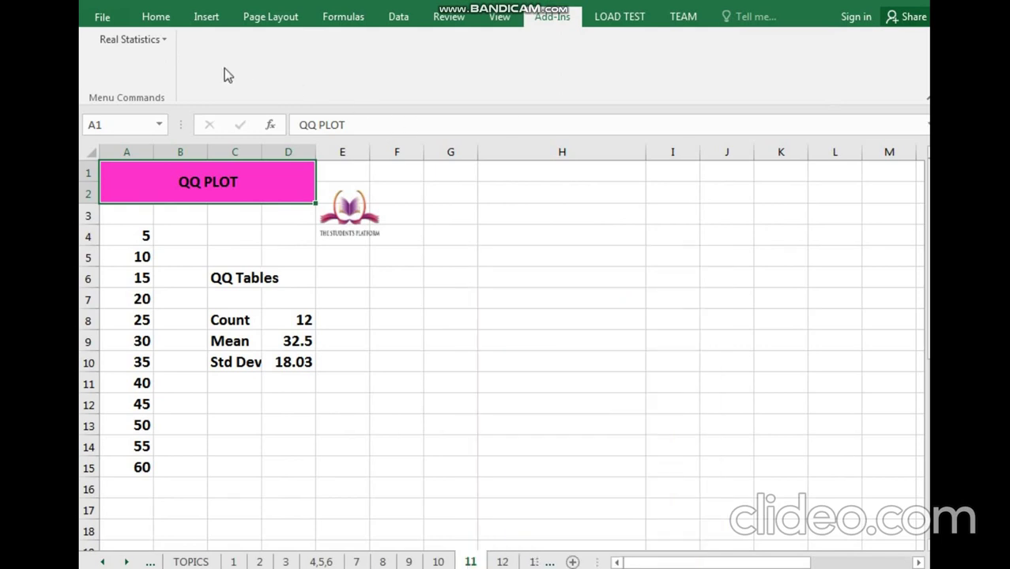
Start the QQ Plot tool from the Real Statistics data analysis tools.
left_click(151, 17)
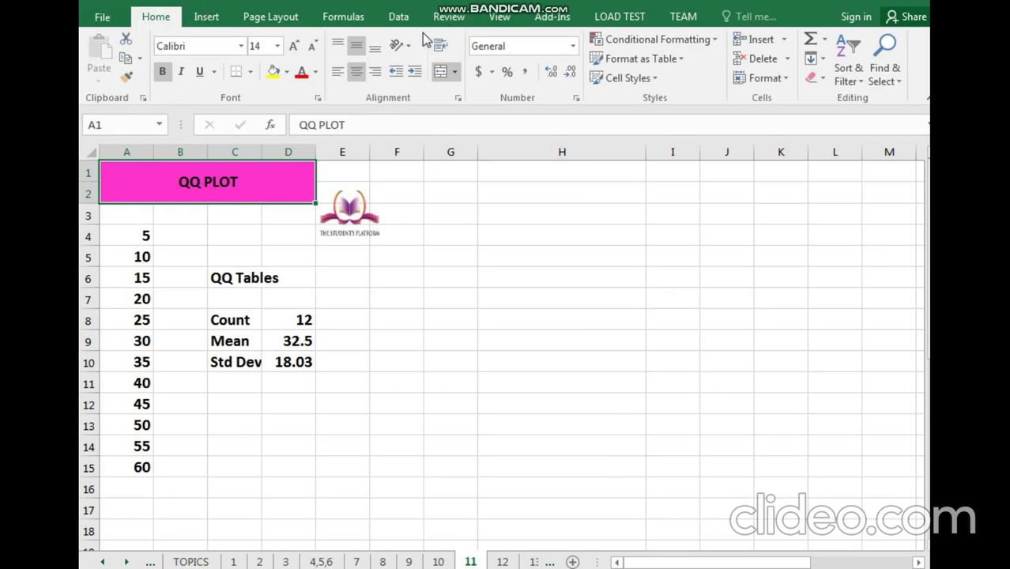
left_click(550, 16)
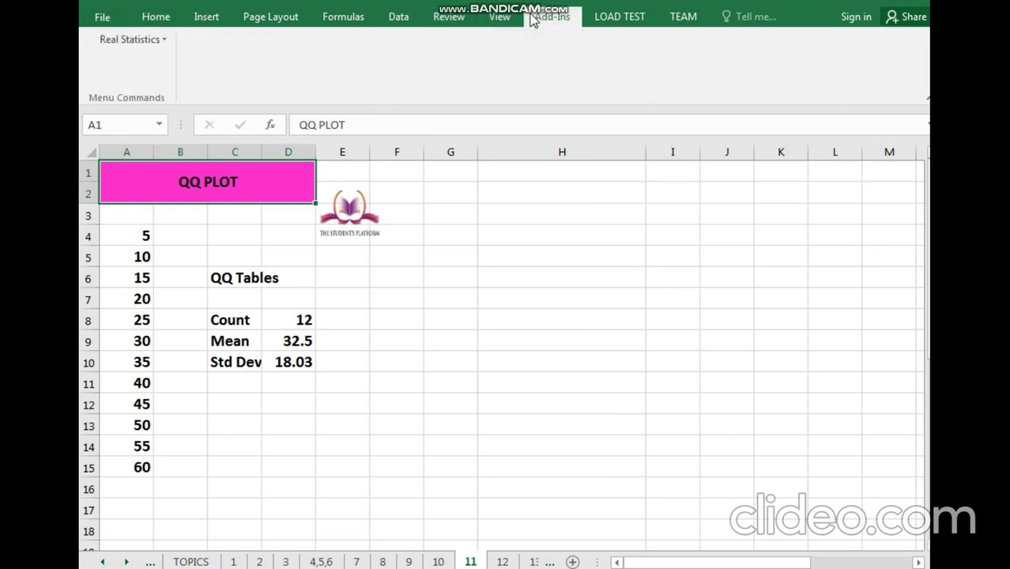
left_click(154, 45)
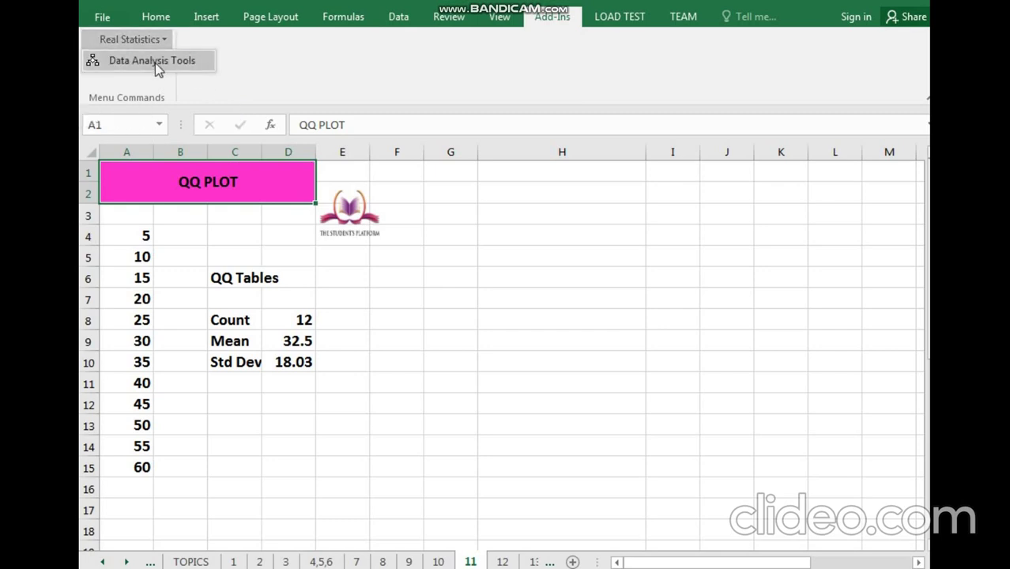
left_click(155, 62)
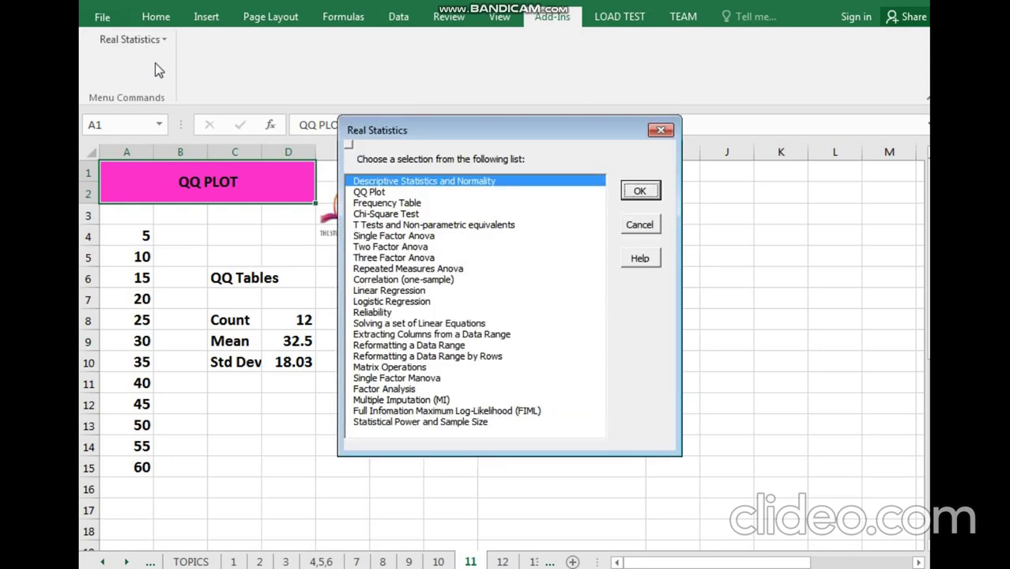
left_click(366, 192)
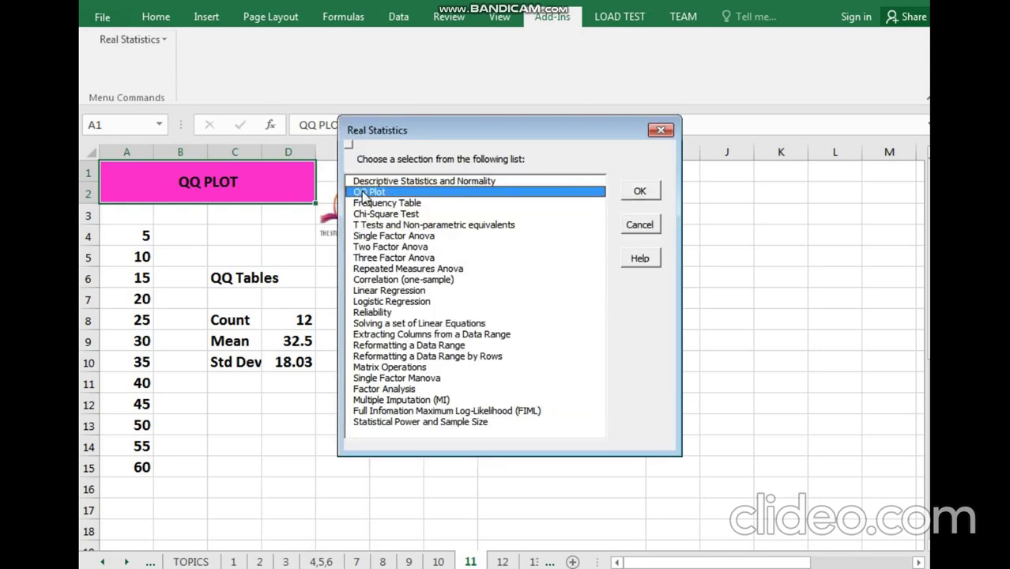
left_click(646, 193)
Generate the QQ plot from input range A4:A15 on sheet 11 with output range J2, and close the tool list.
left_click(720, 257)
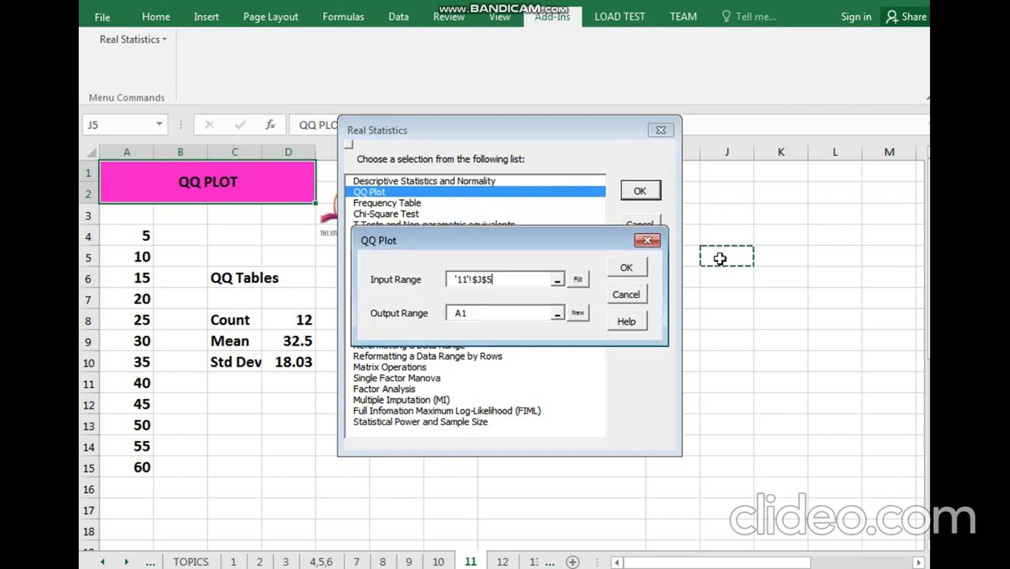
key("BackSpace")
key("BackSpace")
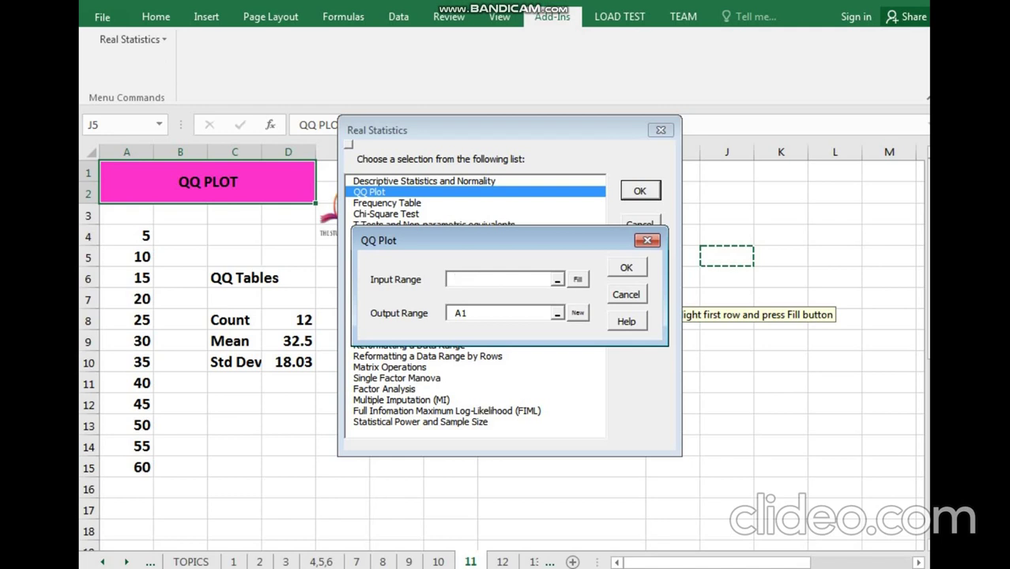
left_click_drag(146, 238, 141, 466)
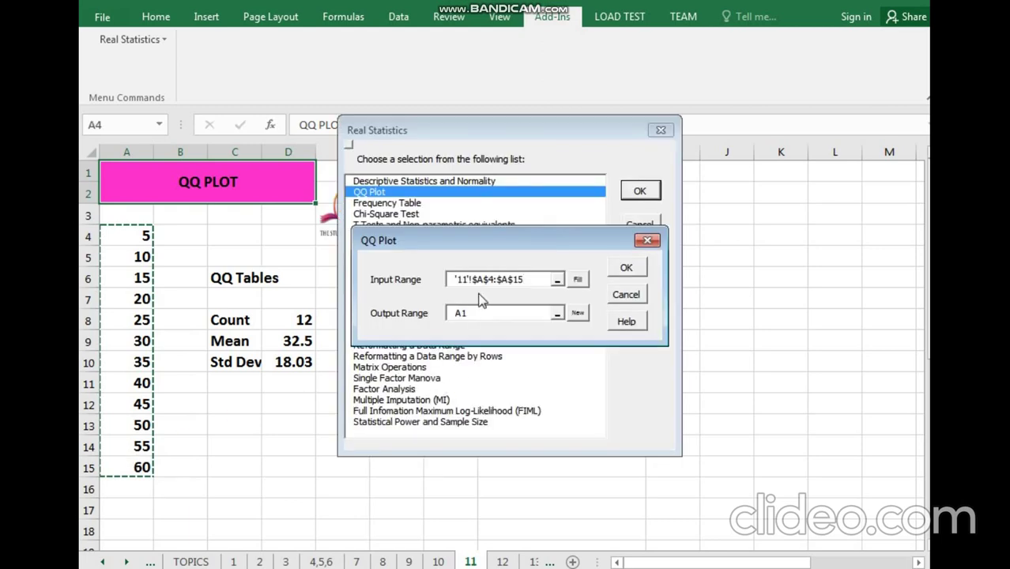
left_click(473, 313)
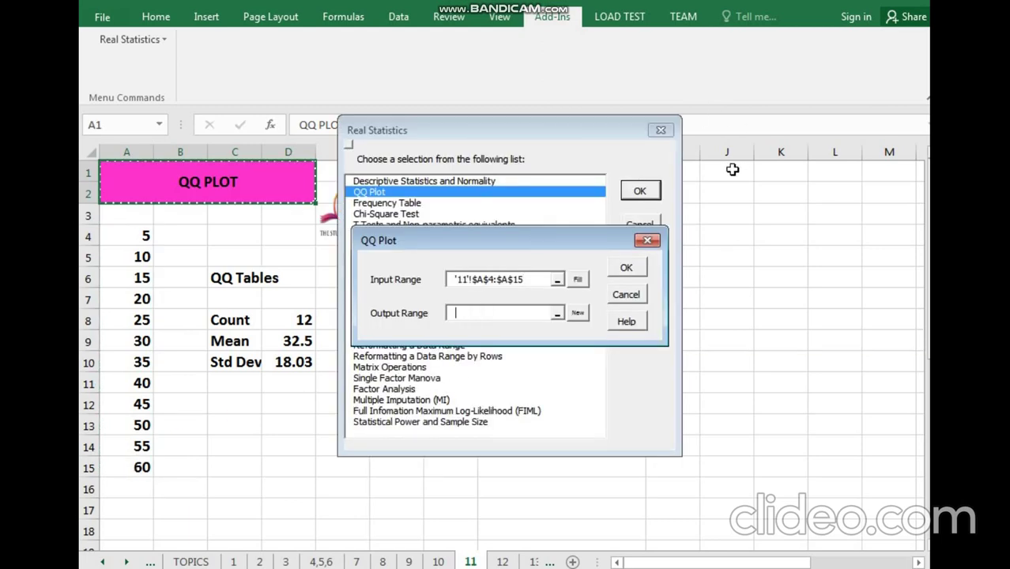
left_click(711, 194)
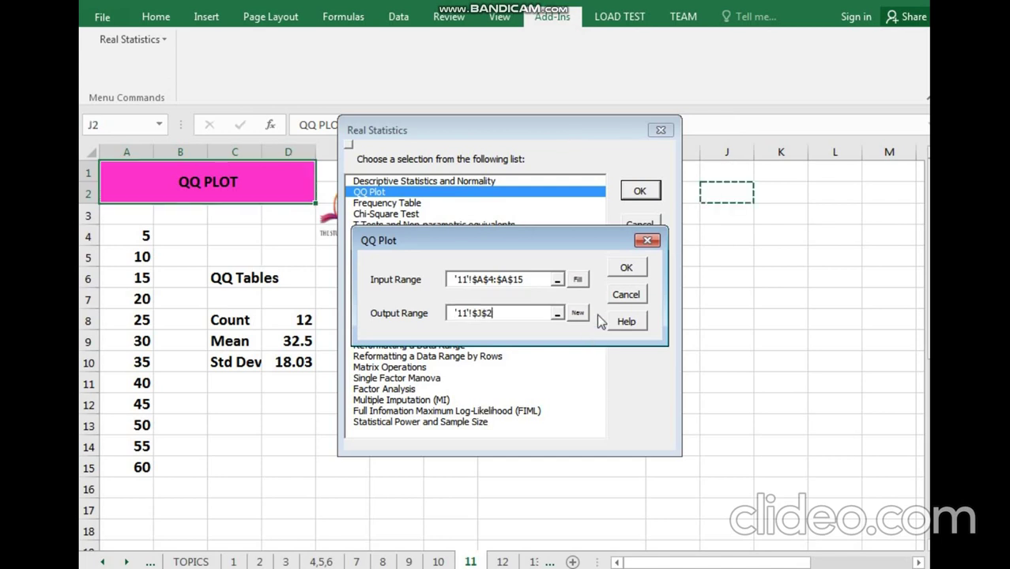
left_click(625, 268)
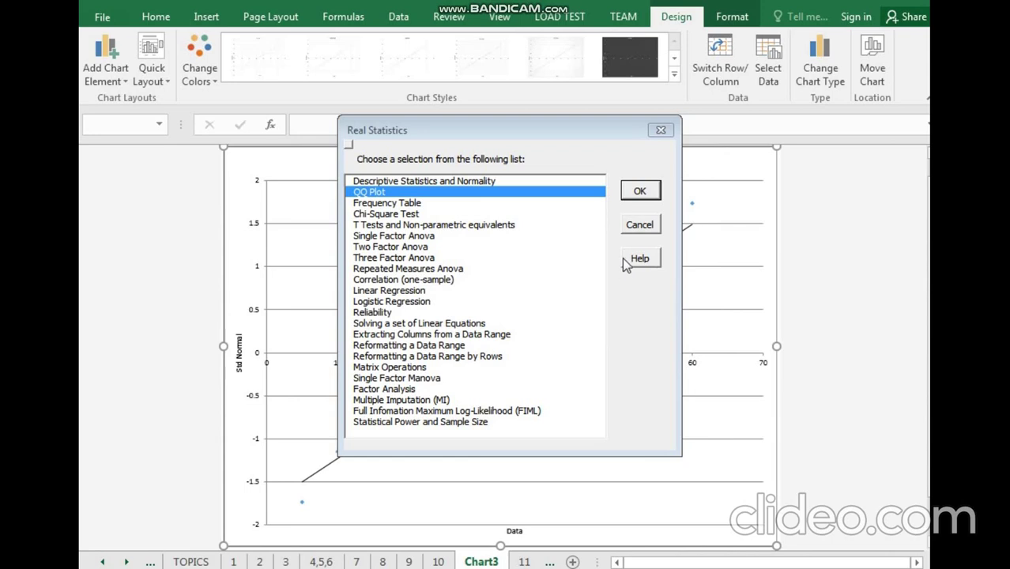
left_click(660, 129)
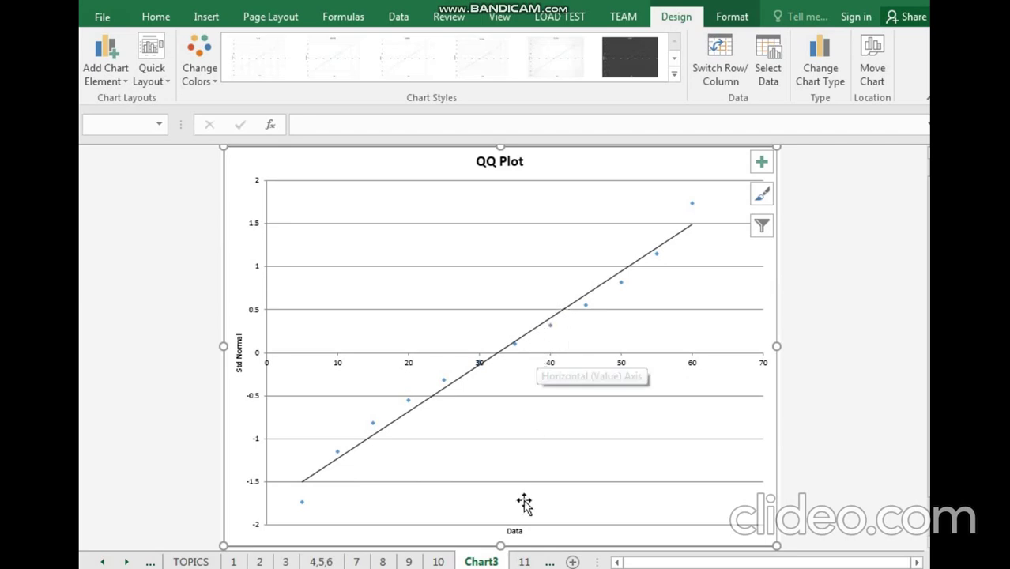
Copy the values in A4:A15 of sheet 11 over the data on the CHECKING NORMALITY sheet 12, starting at A4.
left_click(549, 562)
key("ctrl+Page_Down")
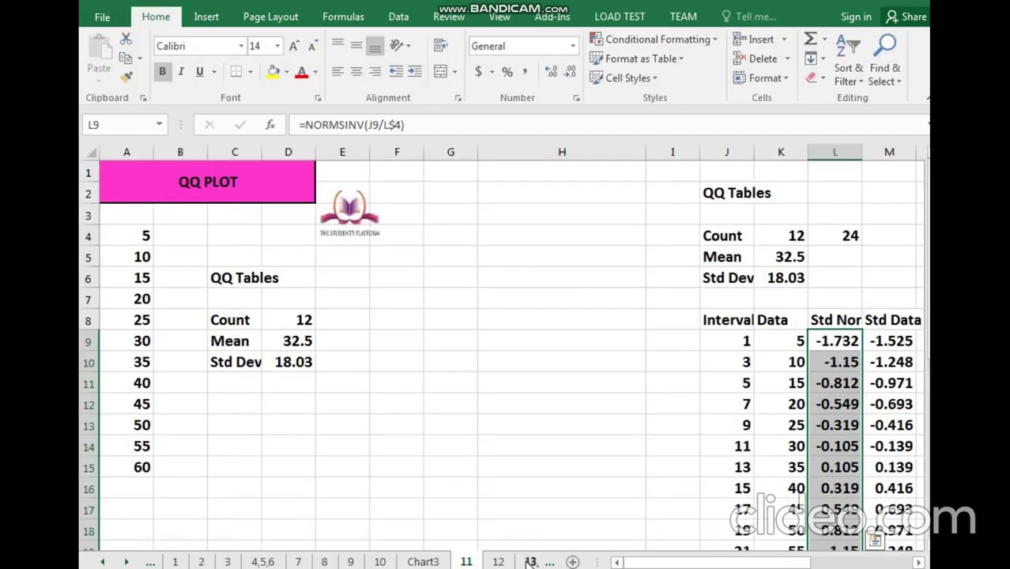
left_click(498, 561)
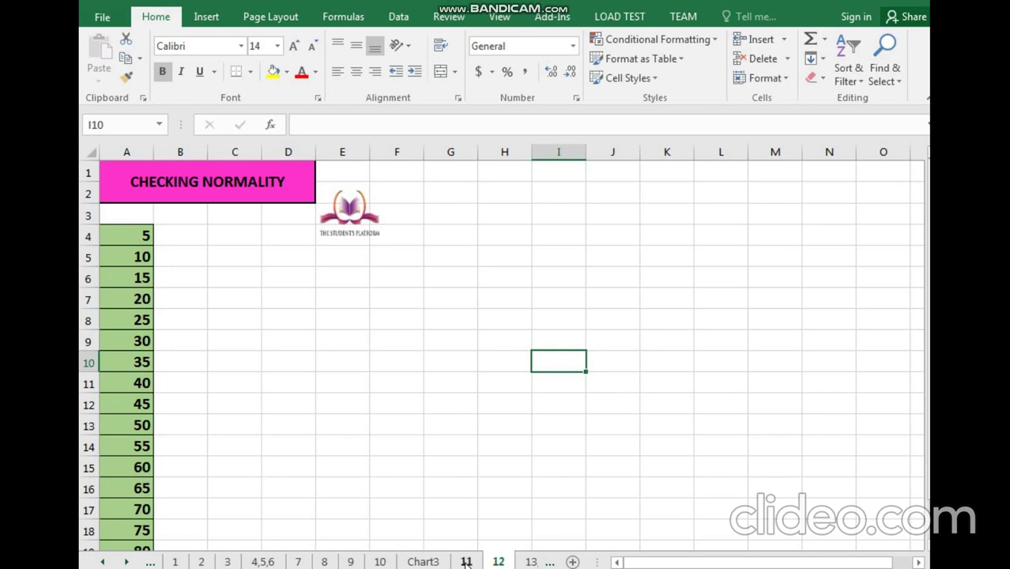
left_click(467, 561)
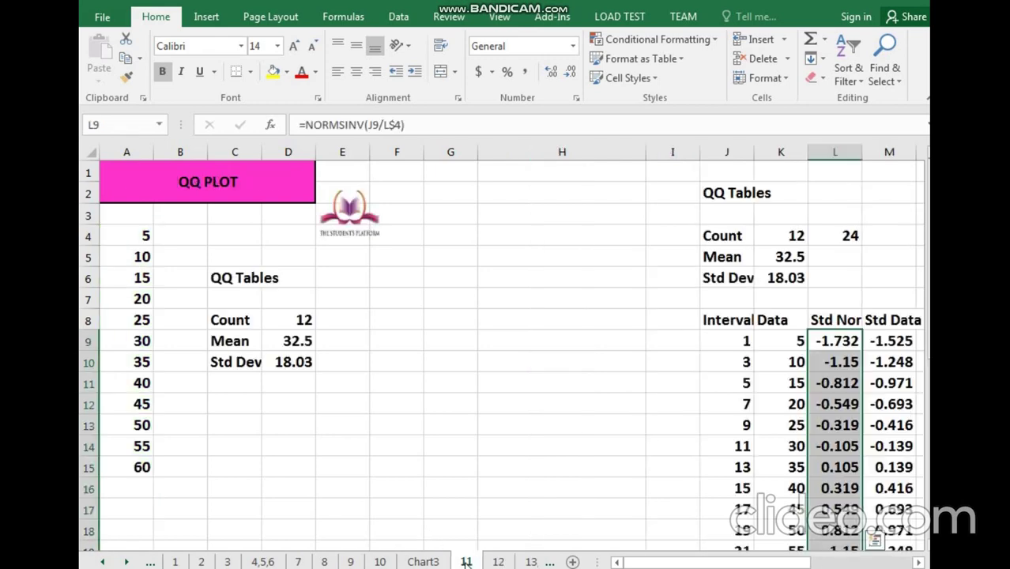
left_click(136, 243)
left_click_drag(136, 244, 127, 457)
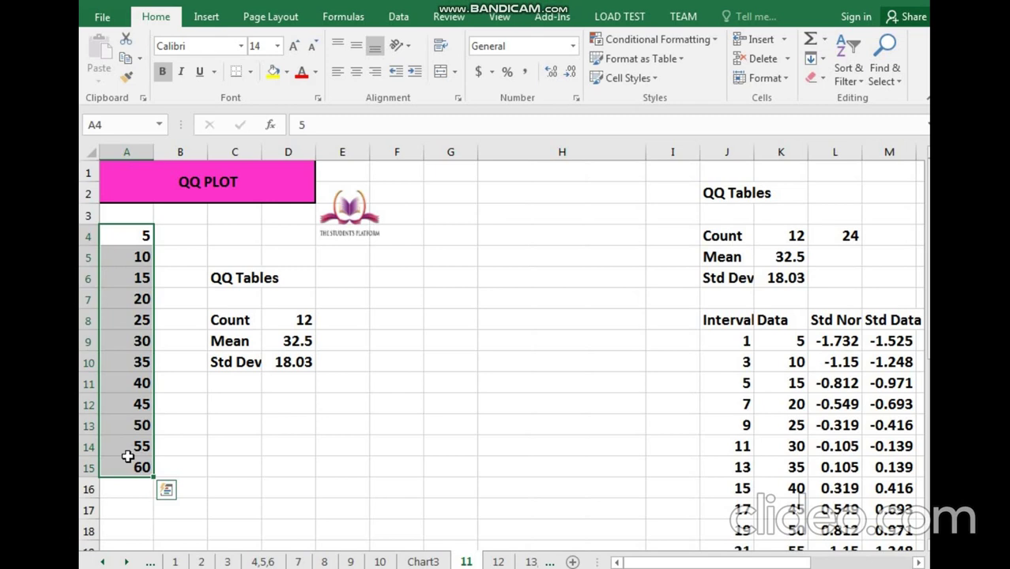
key("ctrl+c")
left_click(499, 561)
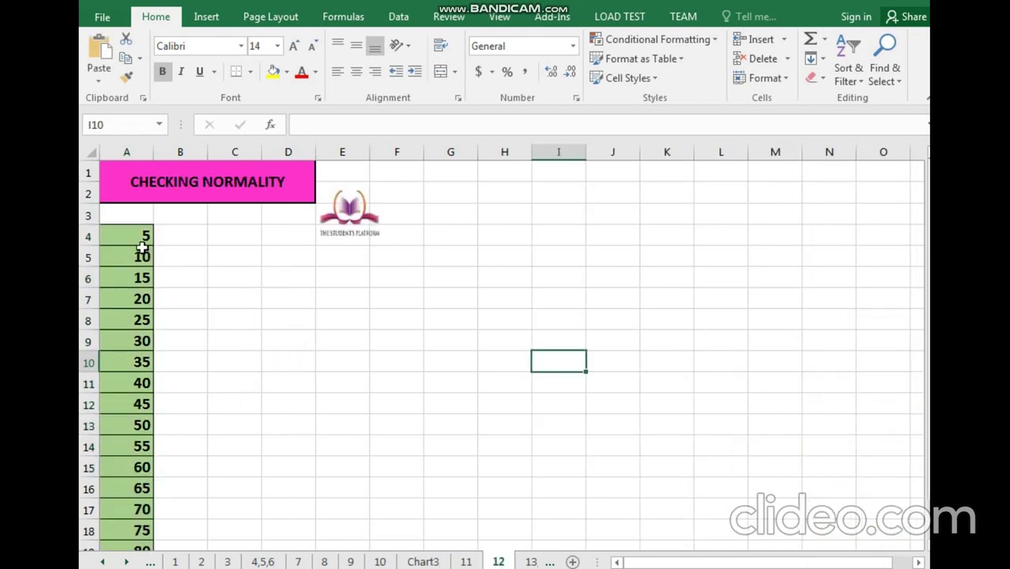
left_click_drag(140, 235, 139, 513)
key("ctrl+v")
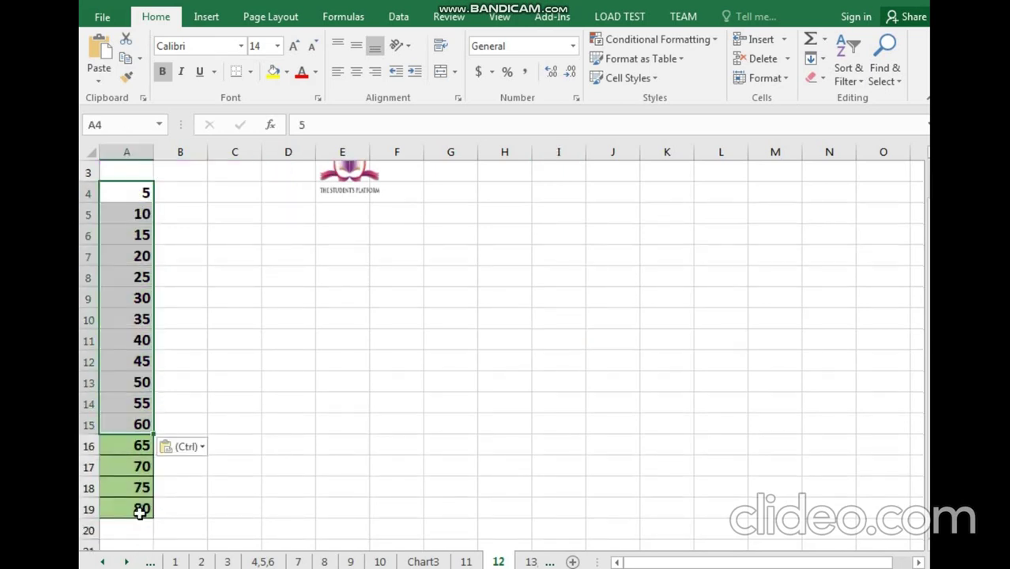
Delete the leftover cells A16:A19 on sheet 12, shifting cells left.
left_click(142, 445)
left_click_drag(141, 445, 143, 510)
right_click(151, 516)
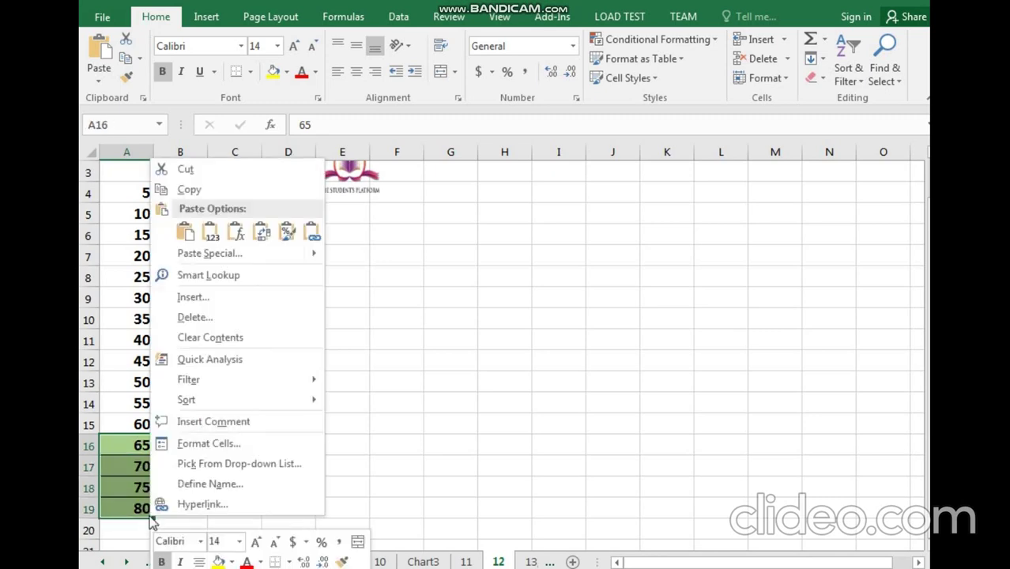
left_click(209, 319)
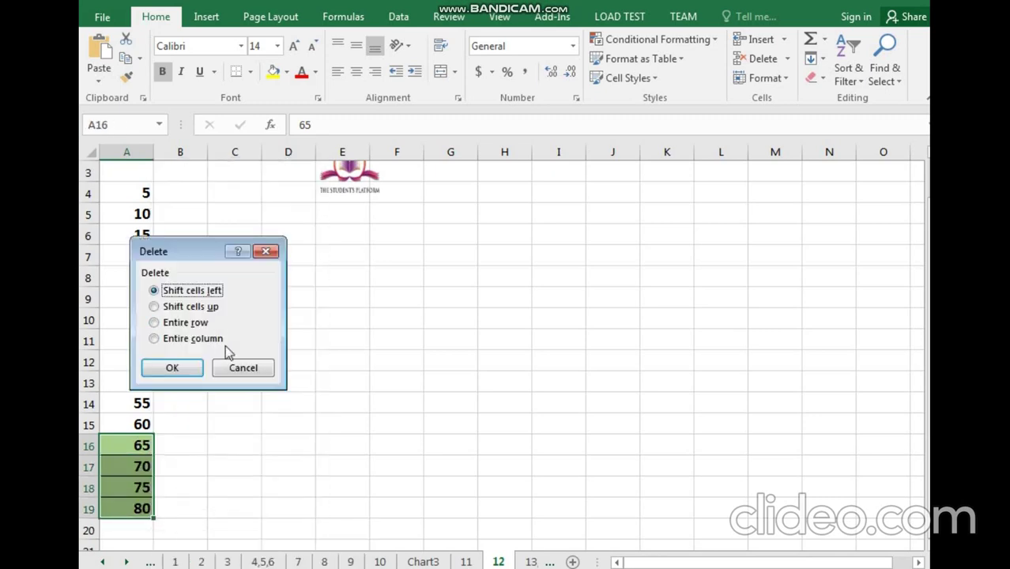
left_click(190, 375)
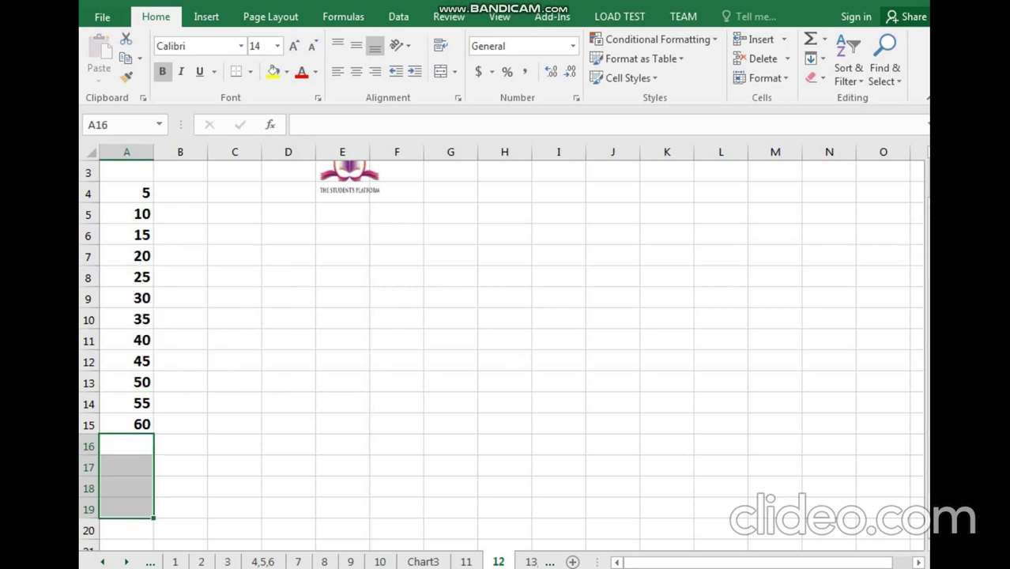
left_click_drag(926, 214, 927, 201)
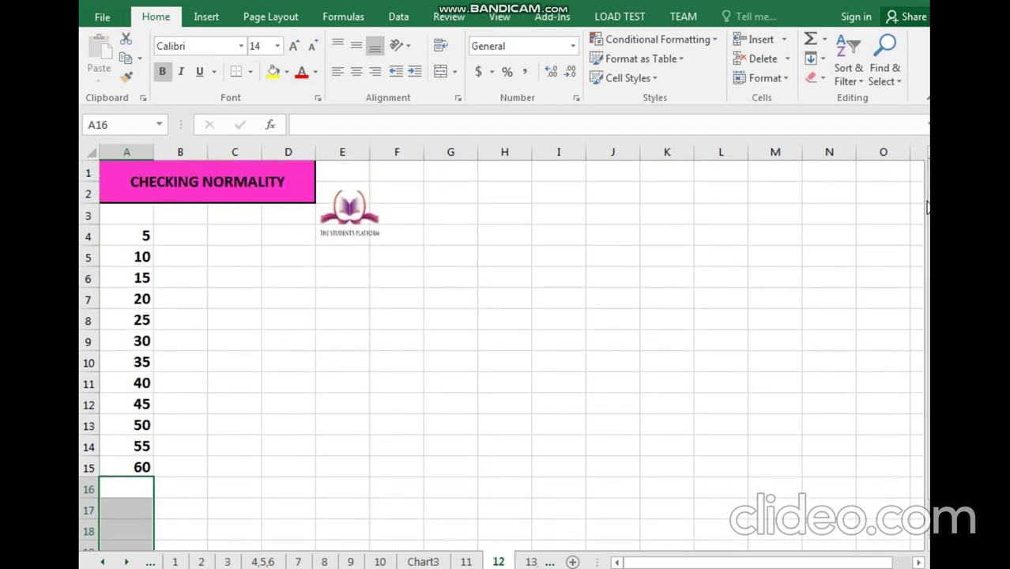
Start the Real Statistics Descriptive Statistics and Normality tool on sheet 12 and set its input range to A4:A15.
left_click(237, 184)
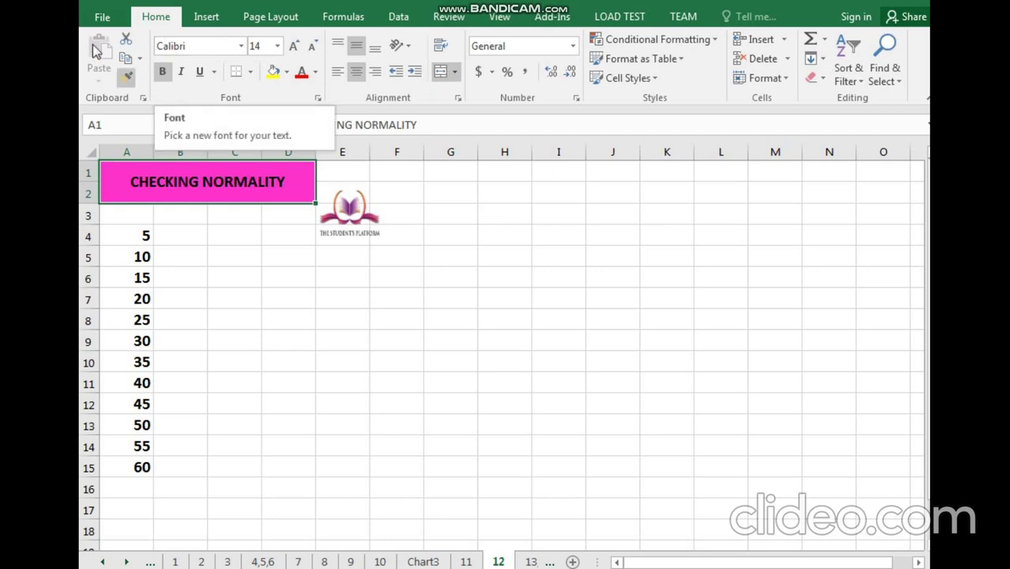
left_click(543, 22)
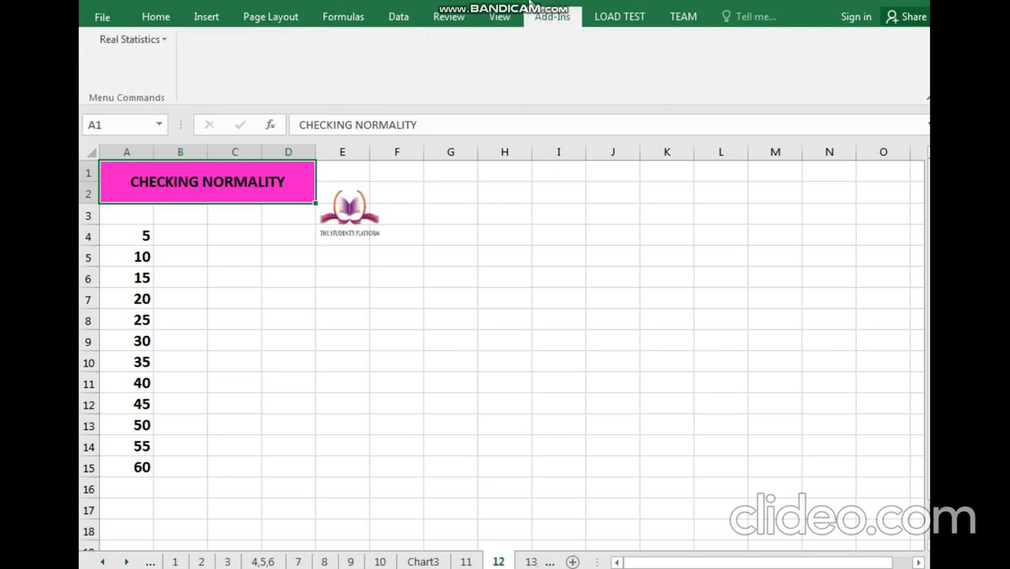
left_click(151, 44)
left_click(151, 57)
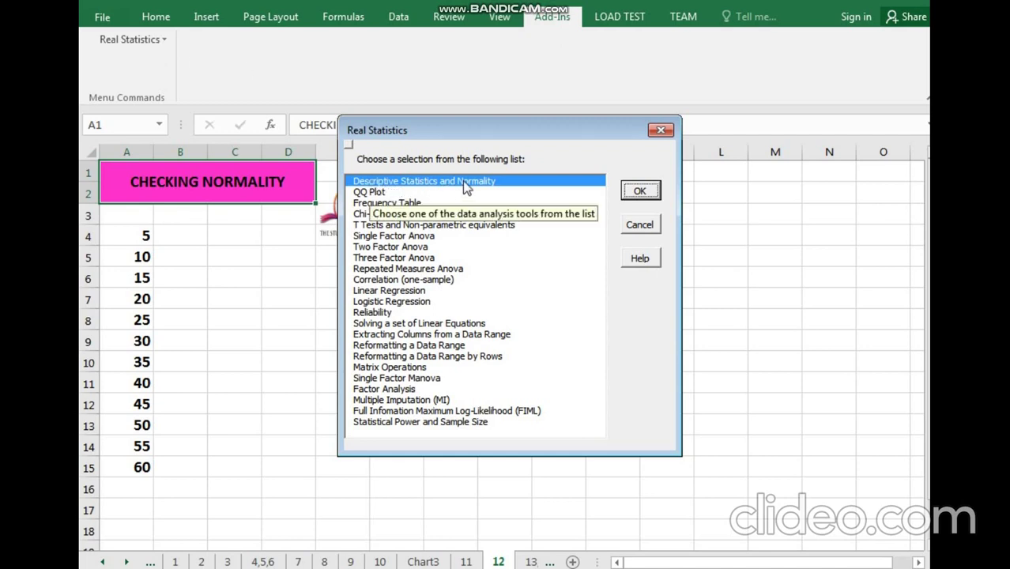
left_click(640, 191)
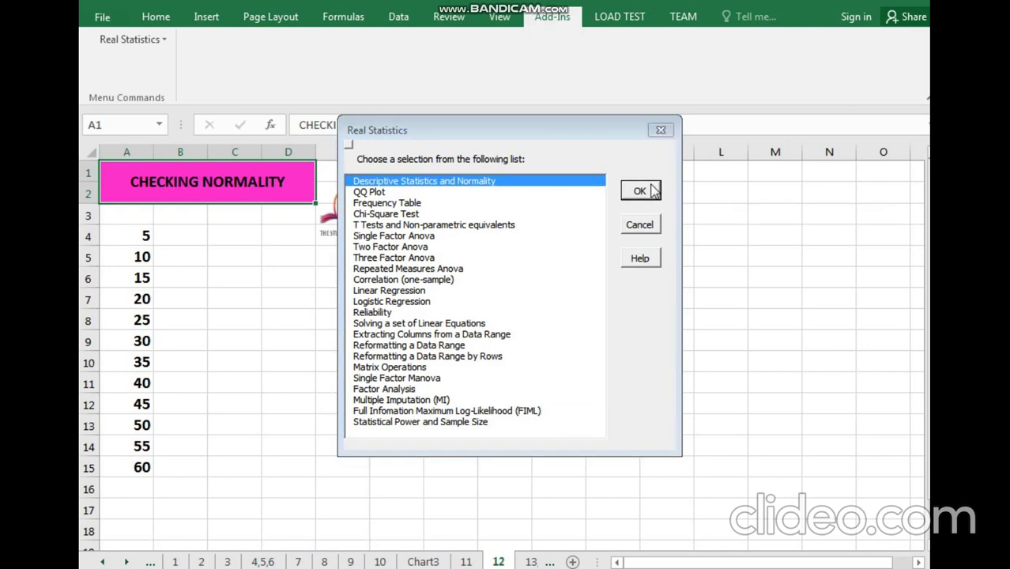
left_click(700, 208)
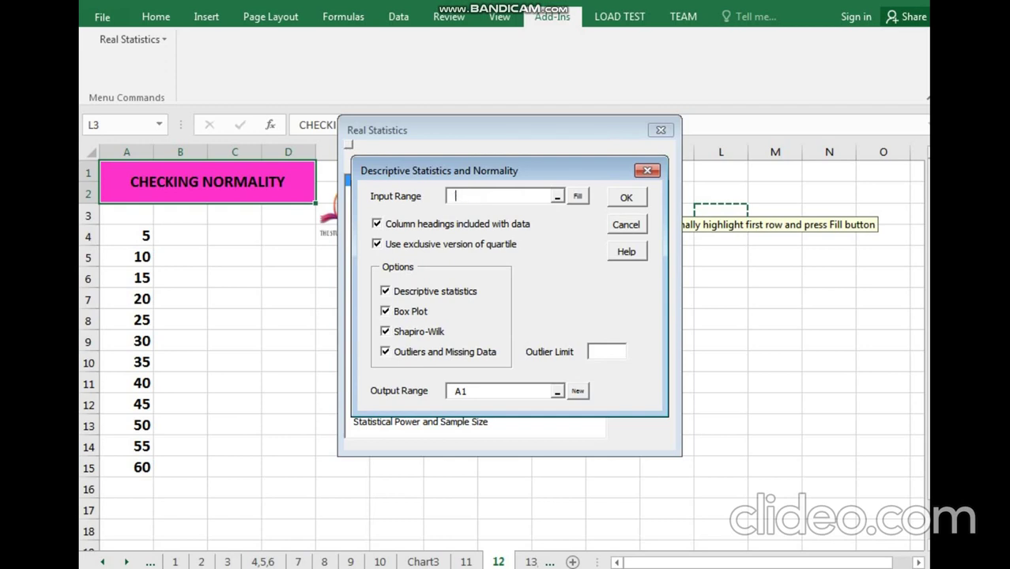
left_click(147, 236)
left_click_drag(147, 236, 135, 460)
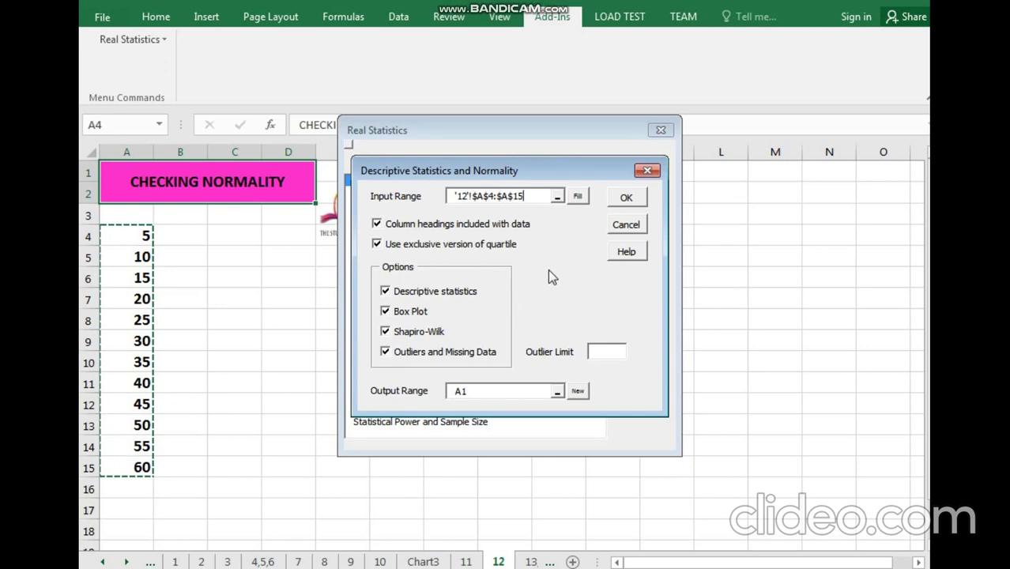
Run the normality analysis with output range A1, accept overwriting the existing data, and close the tool list.
left_click(629, 198)
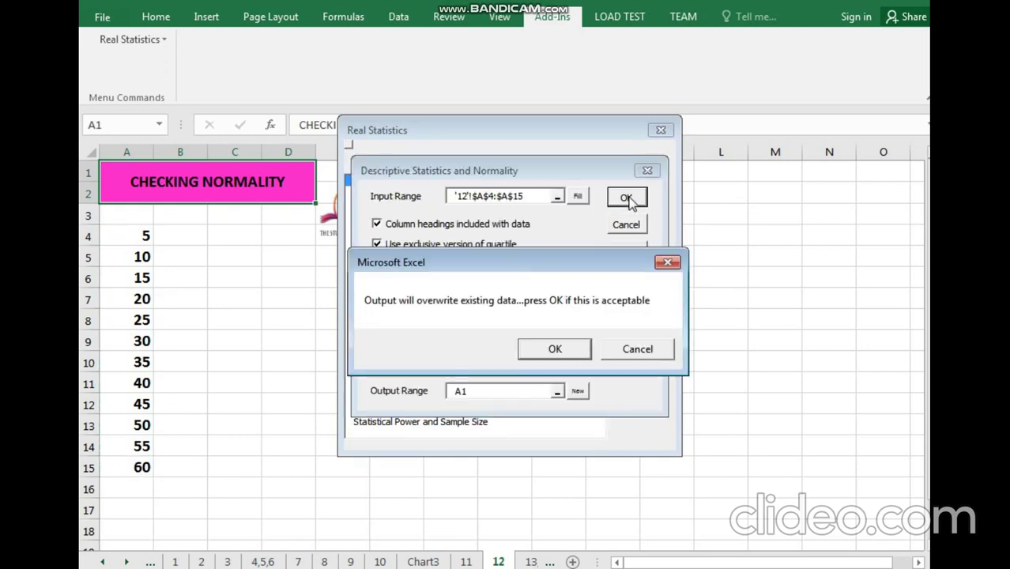
left_click(555, 350)
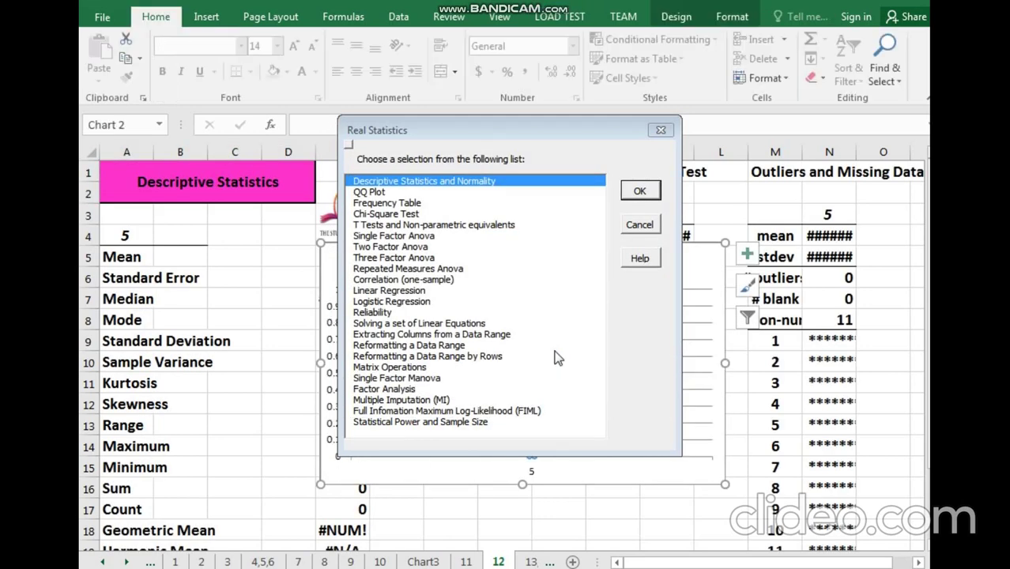
left_click(660, 132)
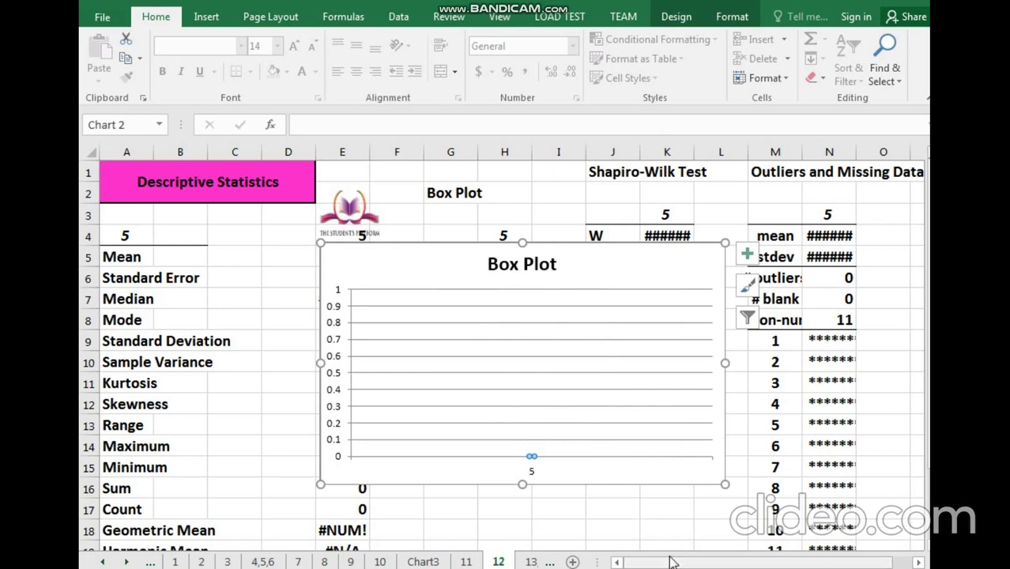
Move the Box Plot chart down below the Box Plot and Shapiro-Wilk tables and auto-fit the width of column K.
left_click_drag(670, 563, 753, 493)
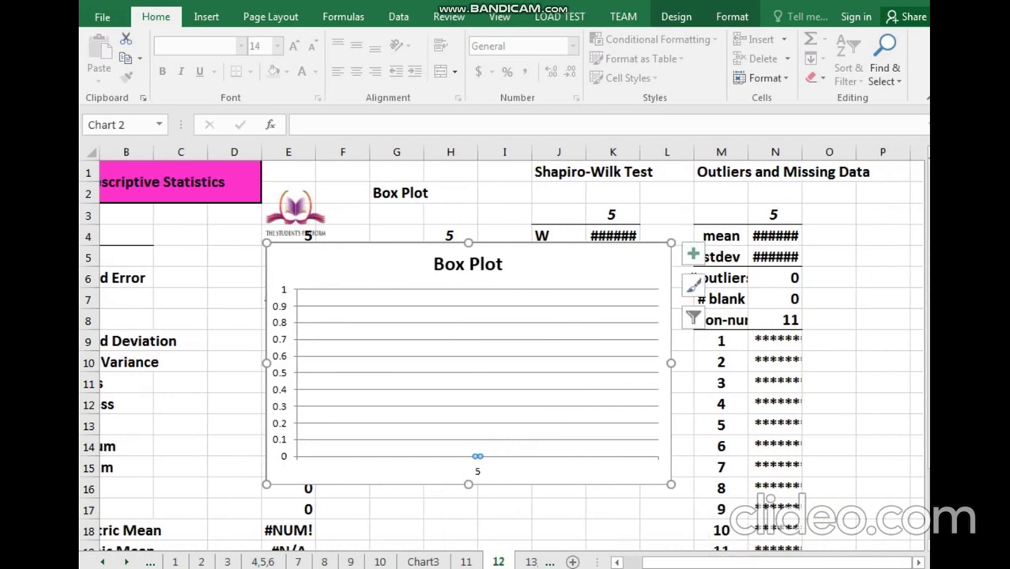
left_click_drag(927, 293, 926, 299)
left_click_drag(792, 563, 777, 563)
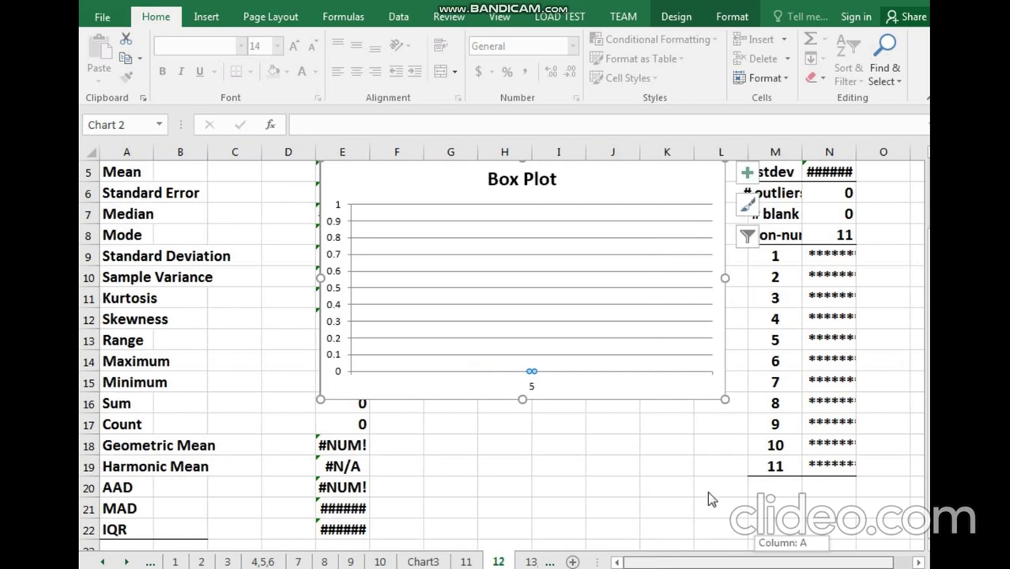
left_click_drag(545, 215, 593, 208)
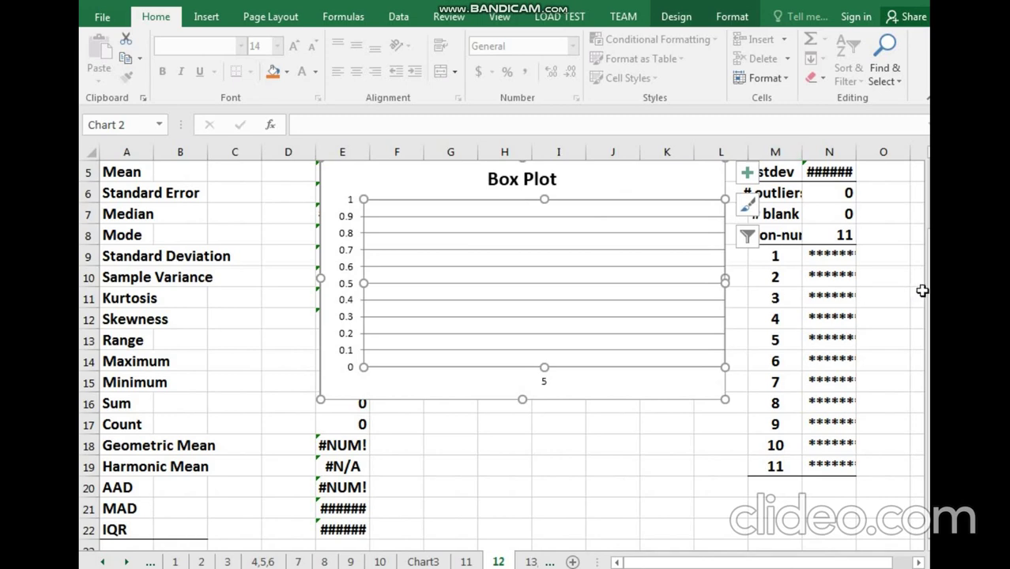
left_click_drag(926, 284, 926, 273)
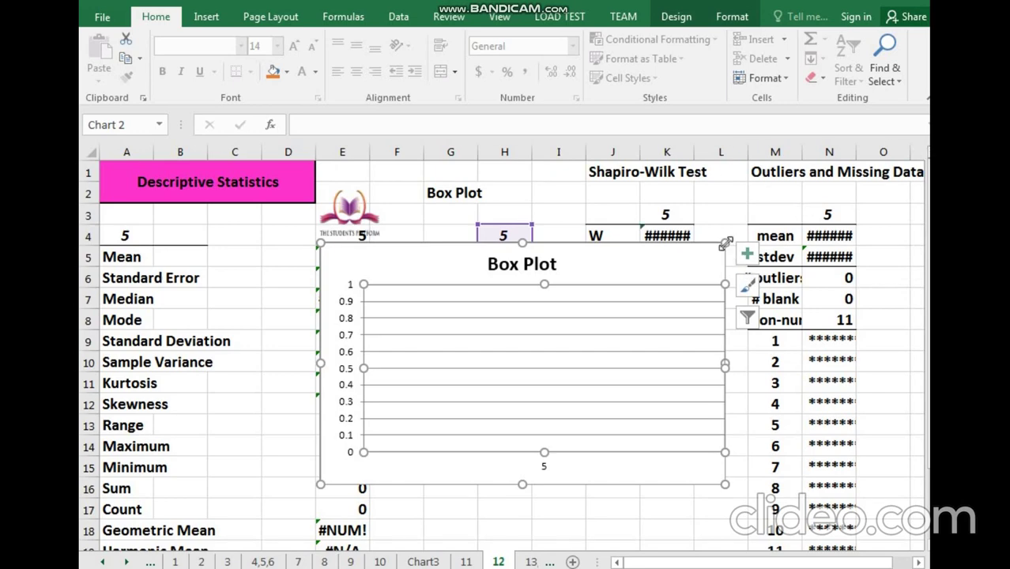
left_click_drag(725, 252, 840, 422)
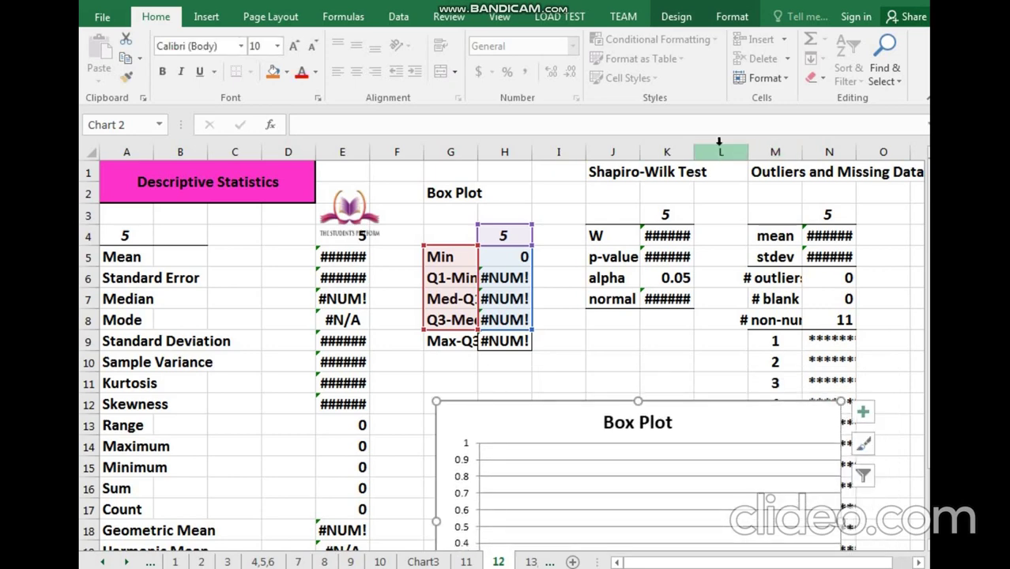
double_click(694, 152)
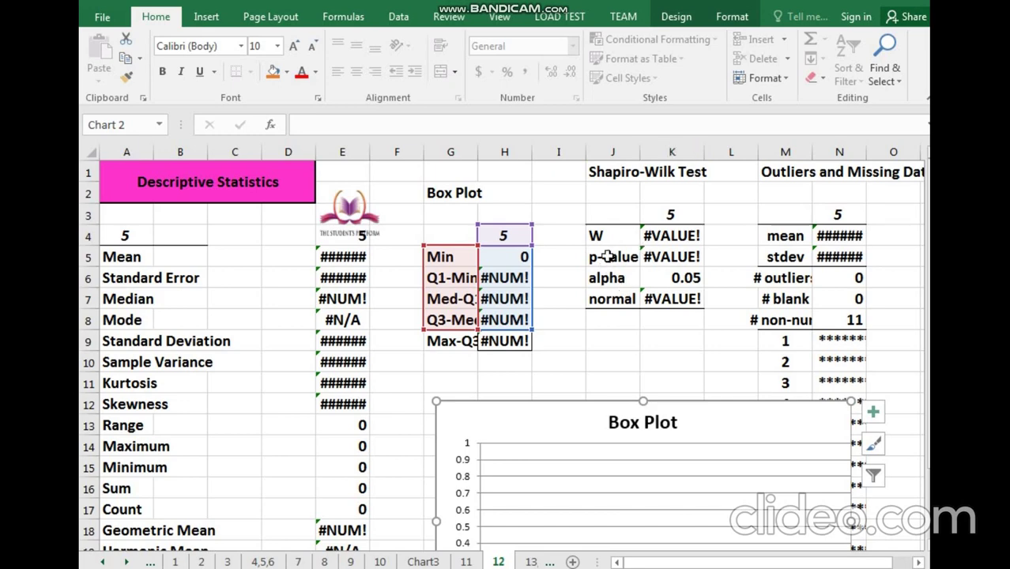
Examine the quartile differences in the Box Plot table and the normal row of the Shapiro-Wilk Test on sheet 12.
left_click(506, 299)
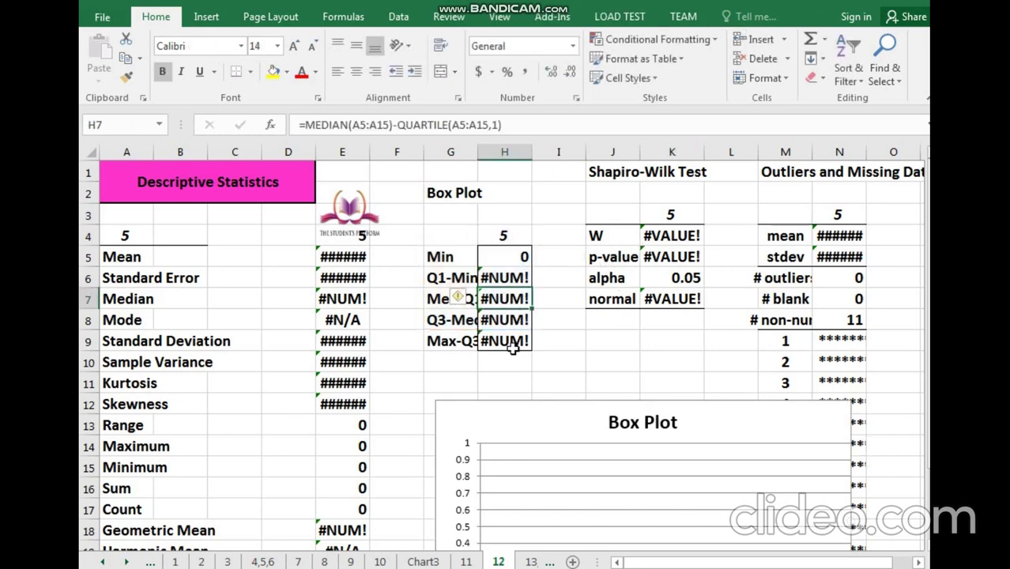
left_click(510, 346)
left_click(440, 348)
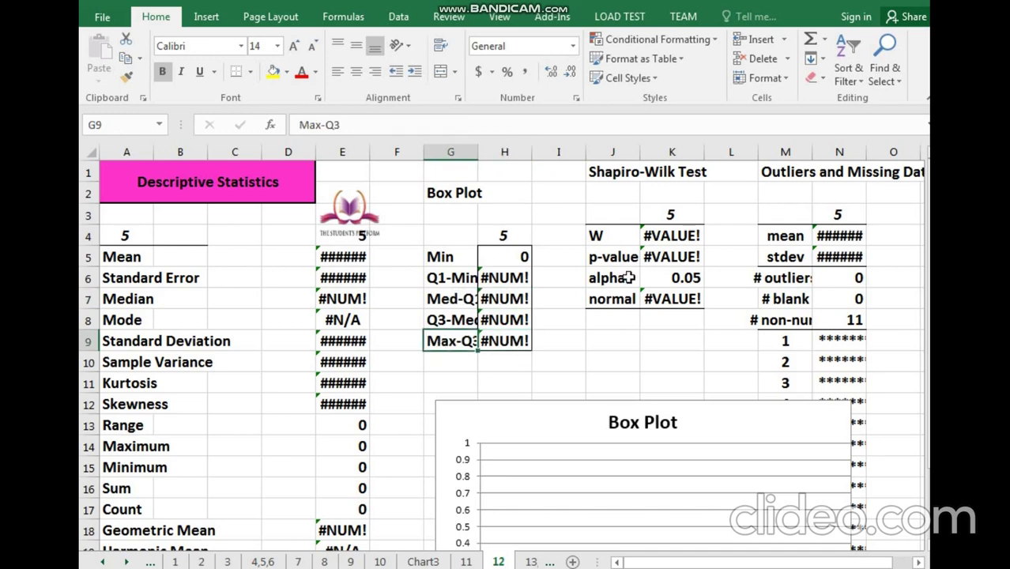
left_click(617, 308)
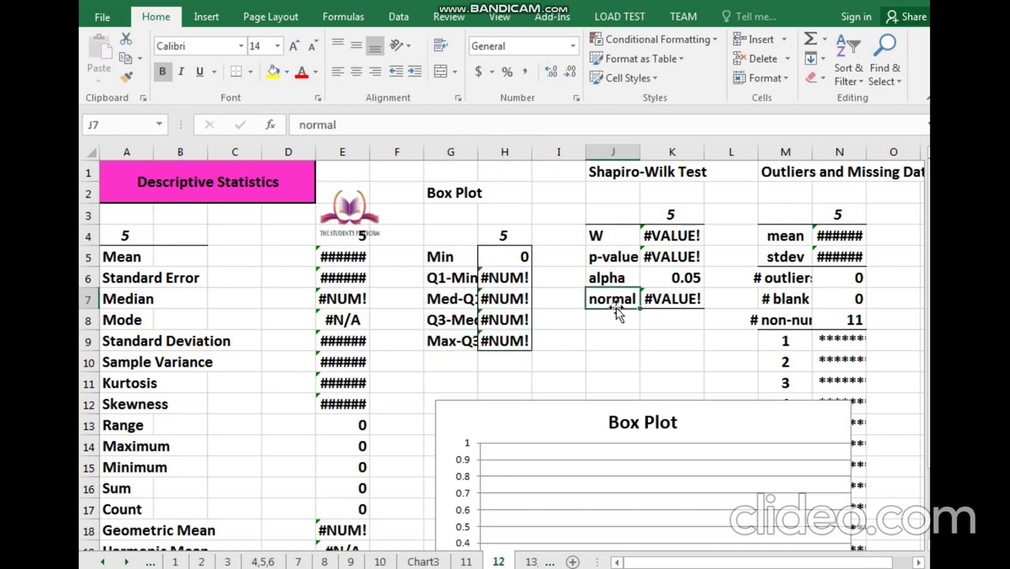
left_click(668, 299)
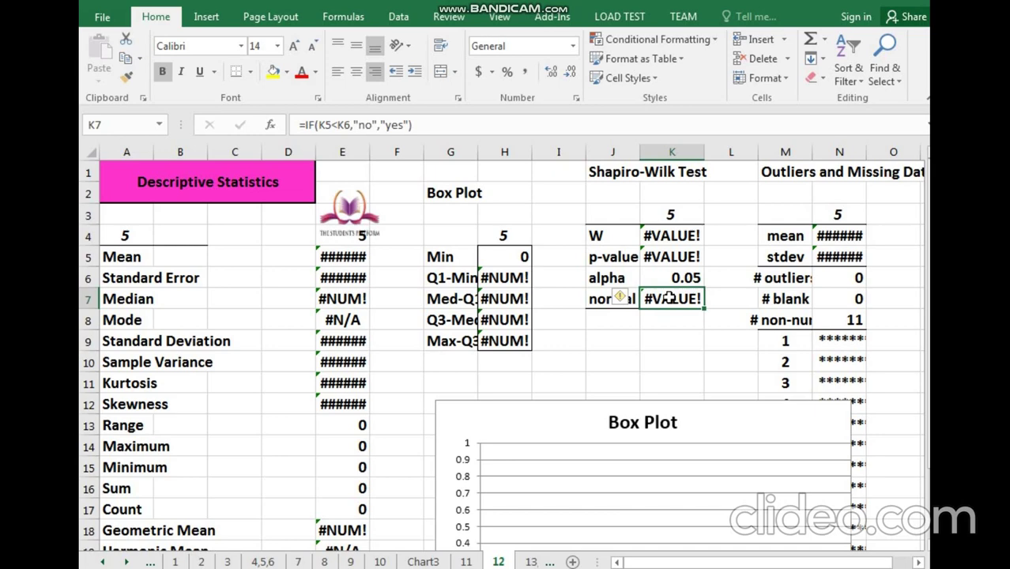
left_click(607, 315)
left_click(653, 299)
left_click(603, 299)
left_click(681, 302)
Compare the QQ plot on Chart3 with the Shapiro-Wilk normal result in K7 on sheet 12.
left_click(423, 561)
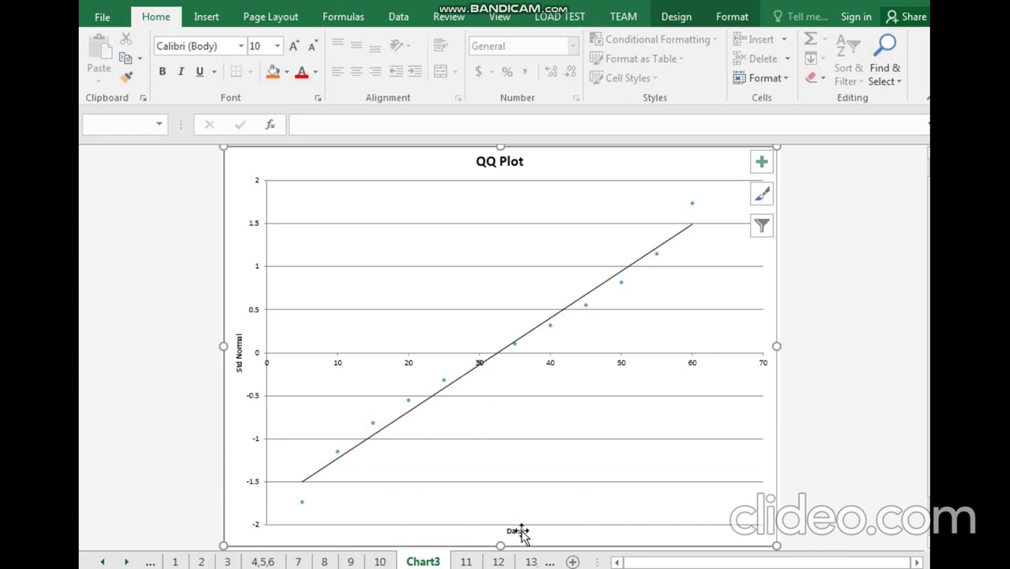
left_click(498, 561)
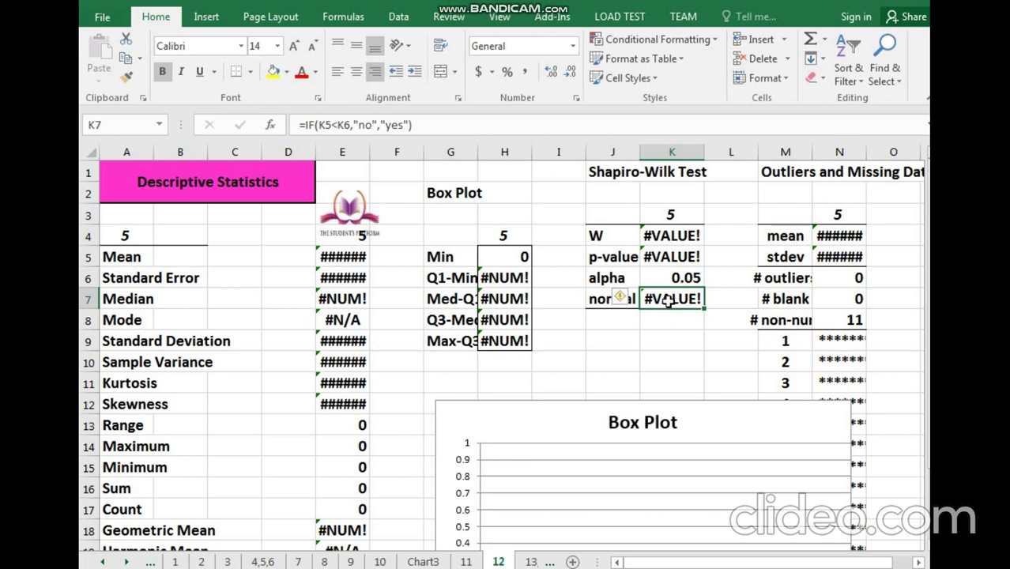
left_click(656, 320)
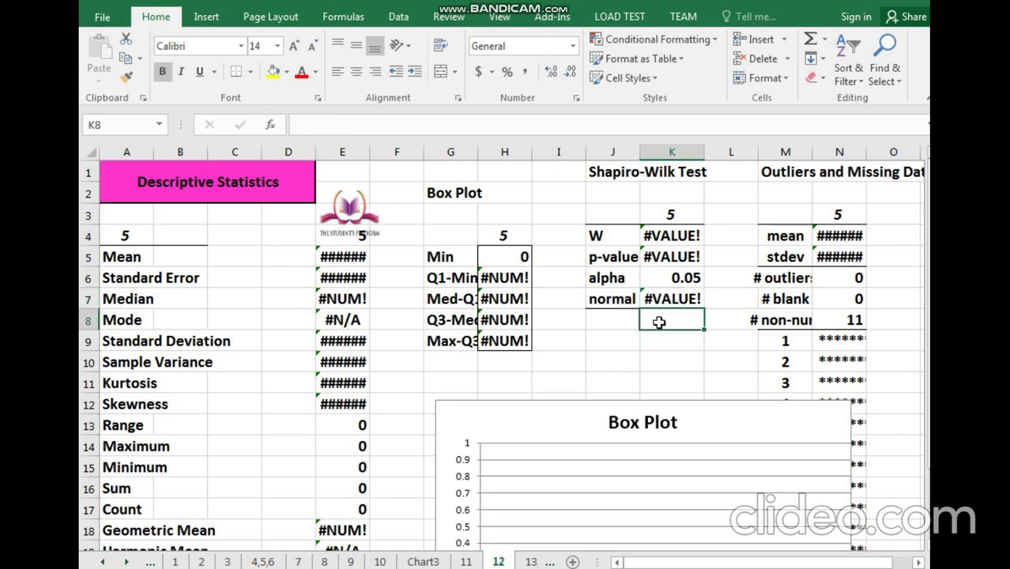
left_click(664, 301)
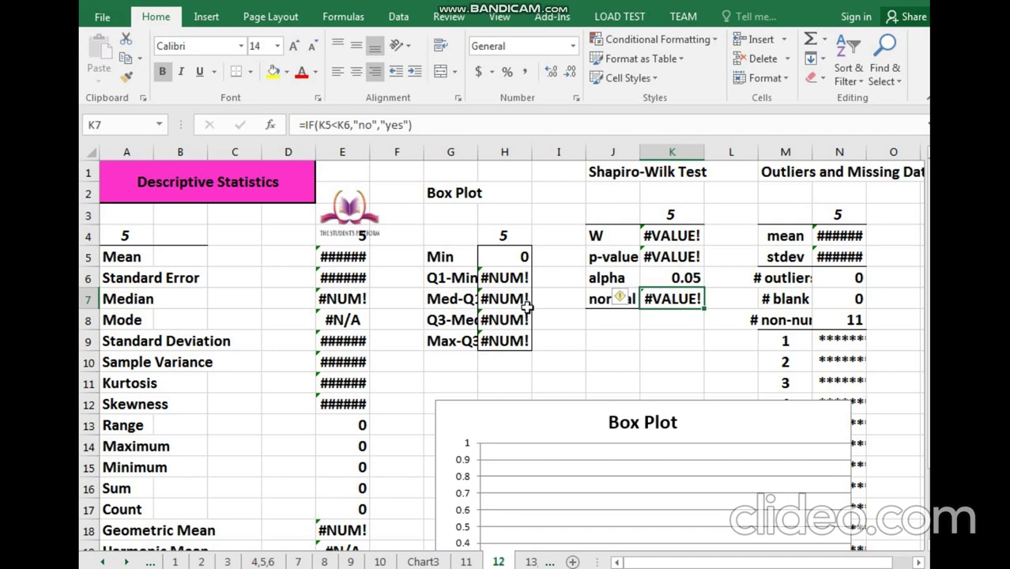
Read the Z, T and F test rules on sheet 13,14,15 and review its DATA and Assumed data columns.
left_click(529, 562)
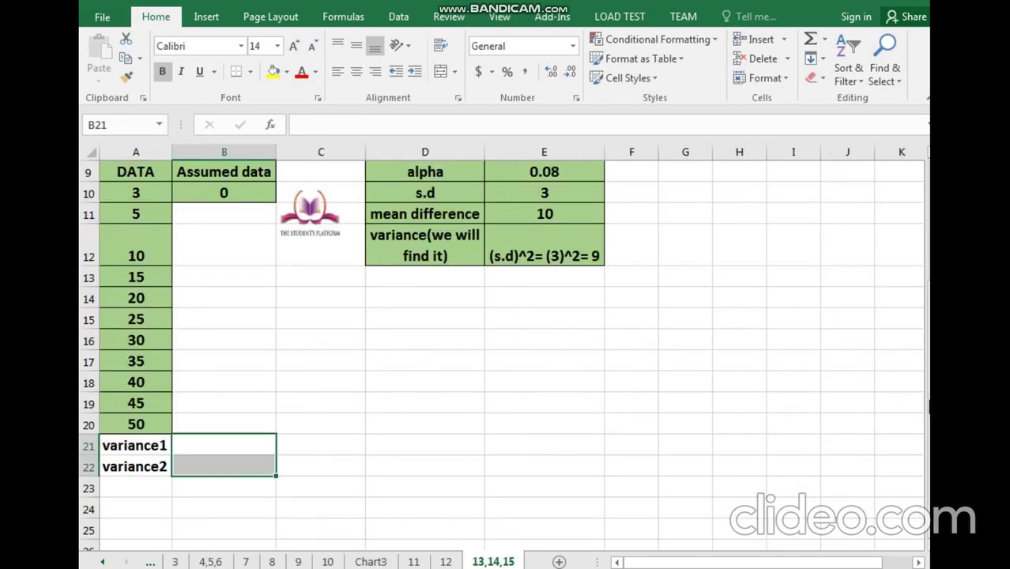
left_click_drag(927, 400, 912, 268)
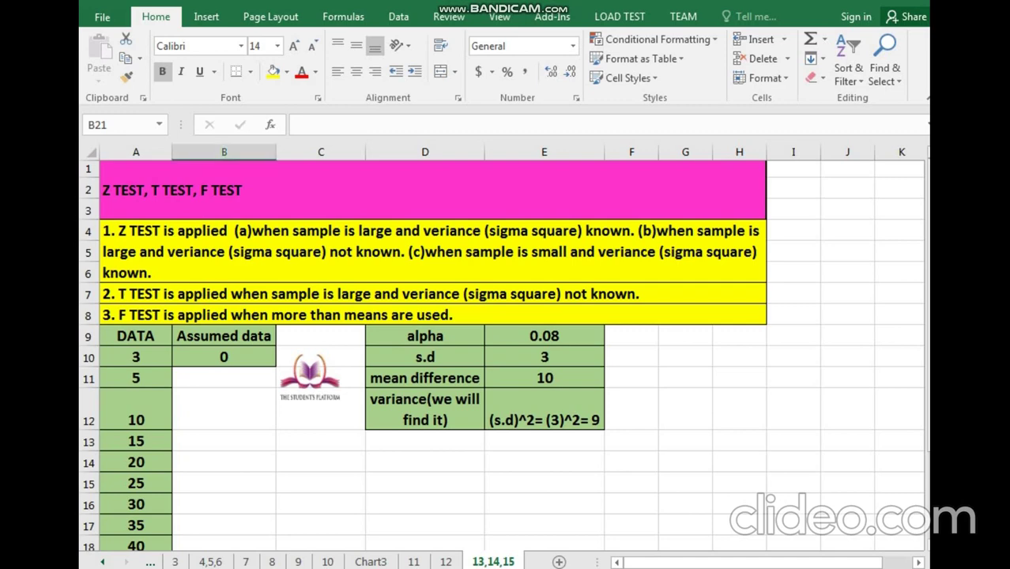
scroll(703, 283, "down", 2)
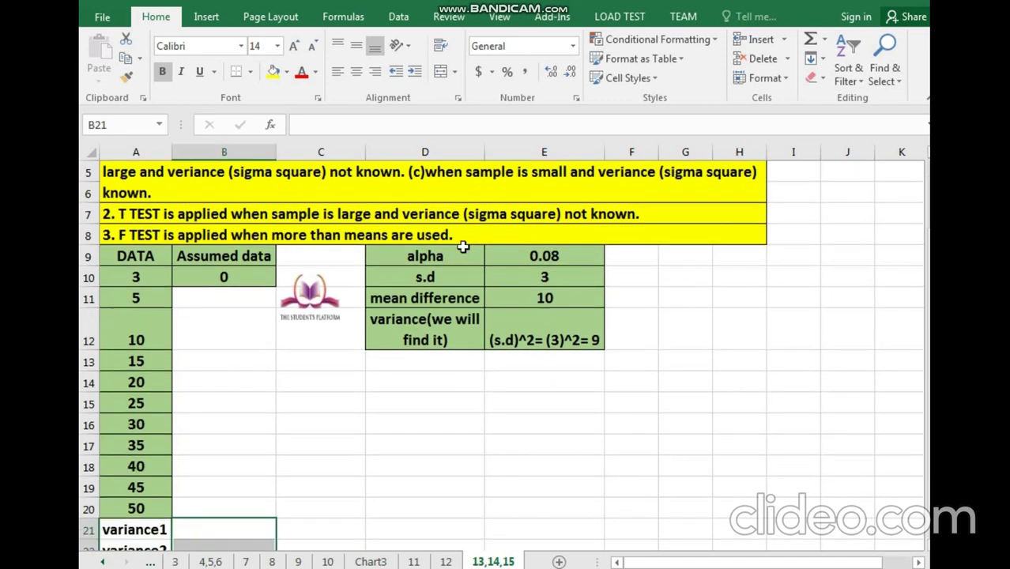
left_click(152, 256)
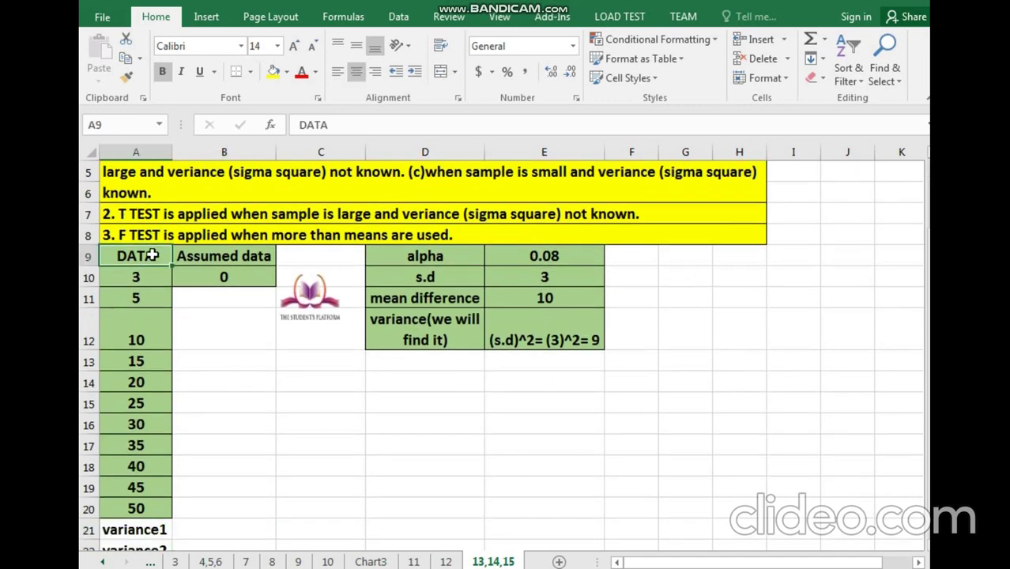
left_click(207, 255)
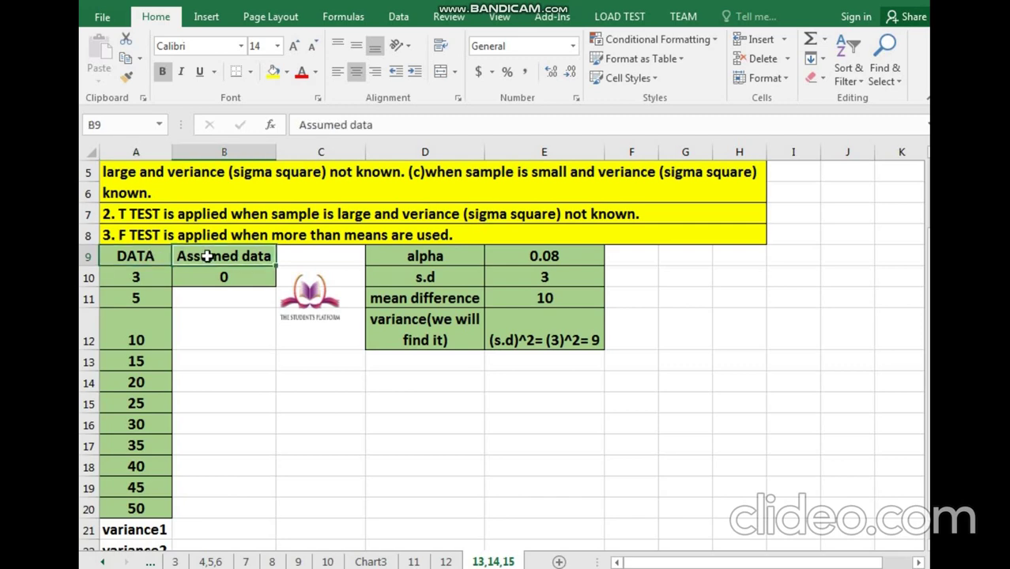
left_click(124, 253)
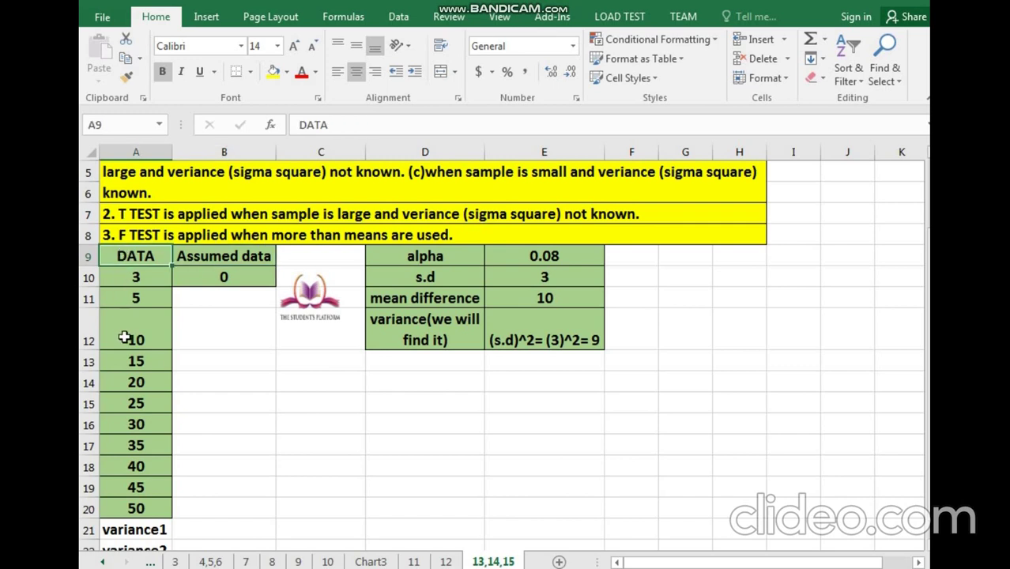
left_click(234, 249)
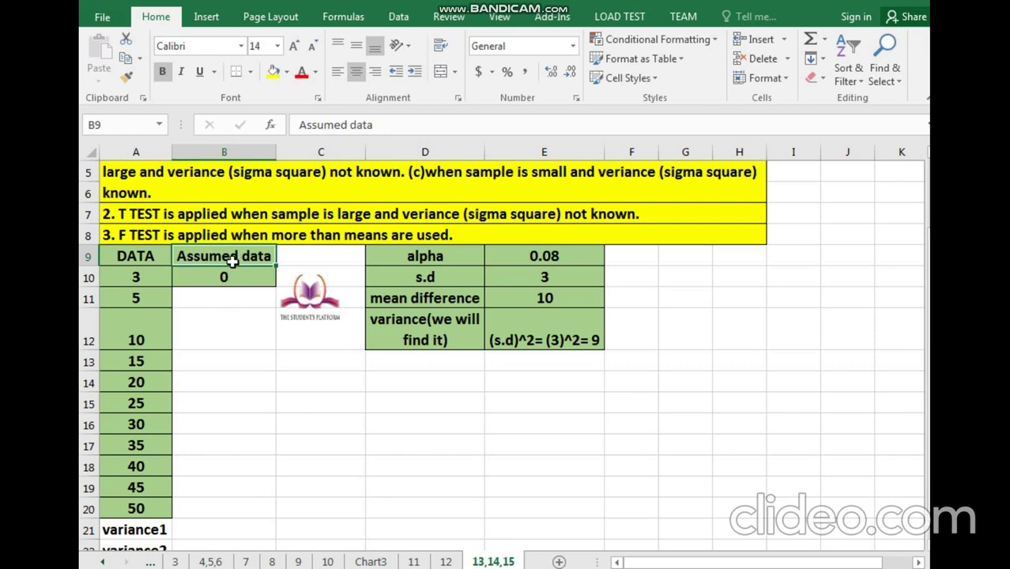
left_click(233, 275)
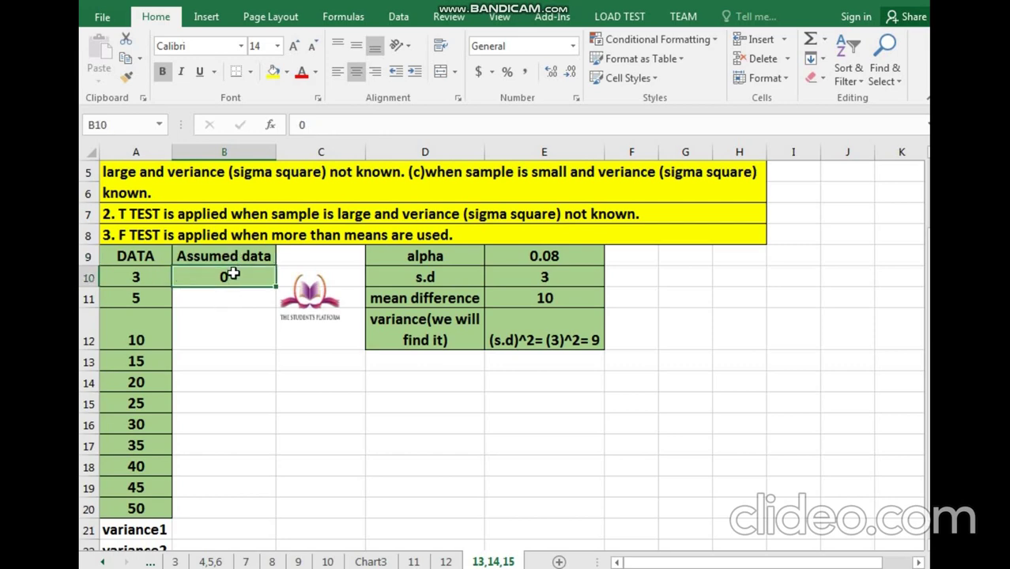
Review the alpha, s.d, mean difference and variance parameters in the table at D9:E12.
left_click(453, 267)
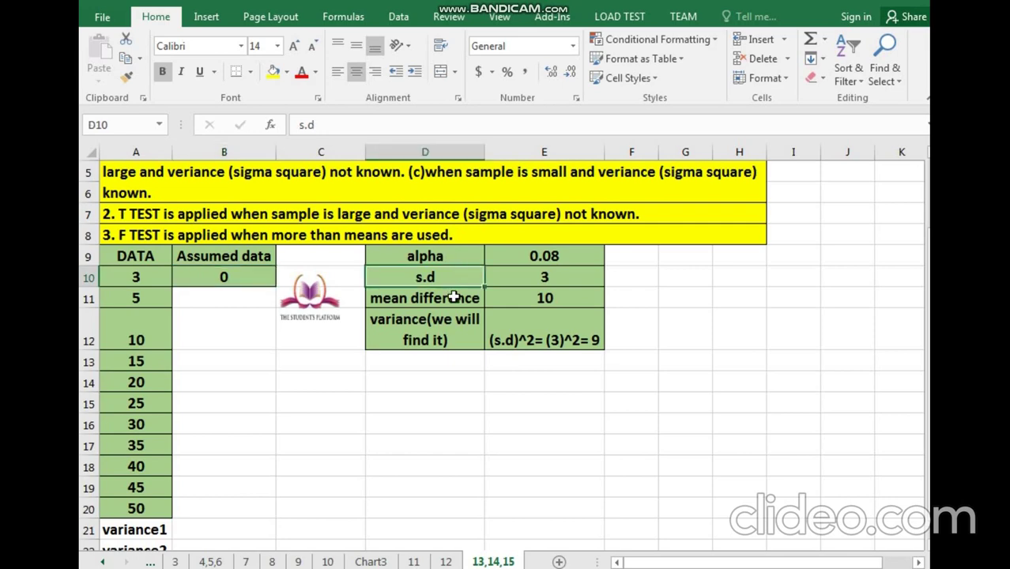
left_click(454, 297)
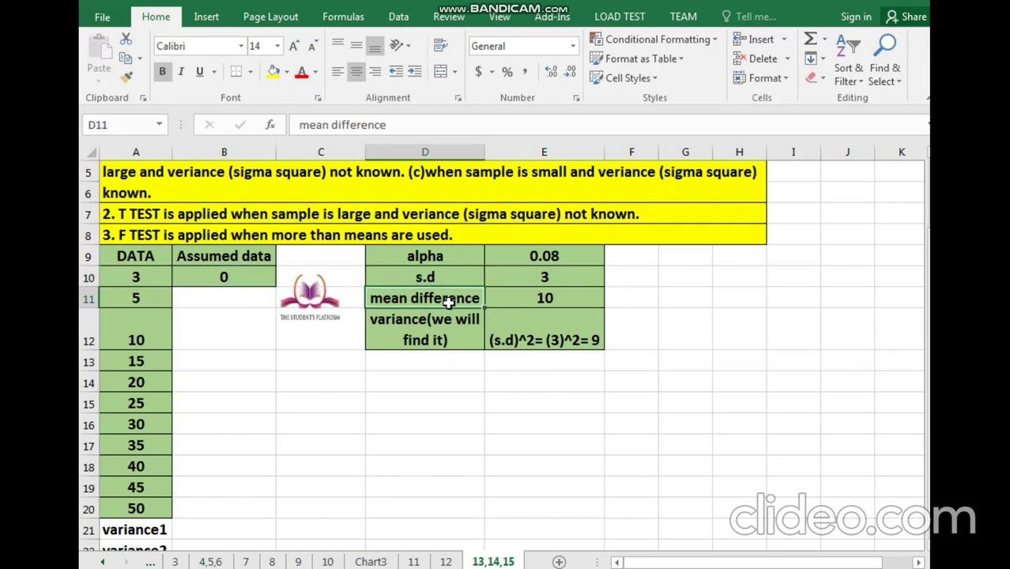
left_click(449, 336)
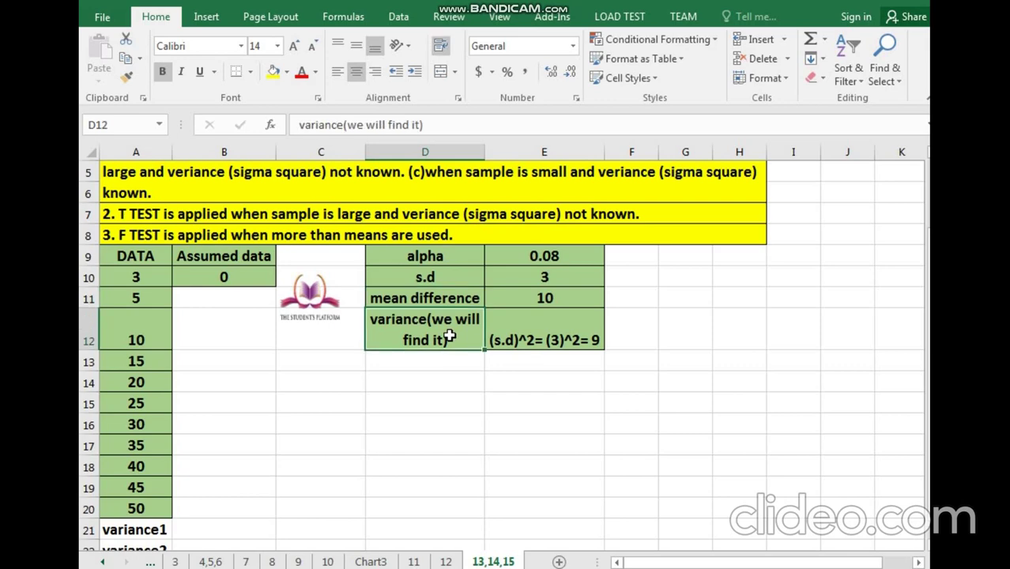
left_click(437, 272)
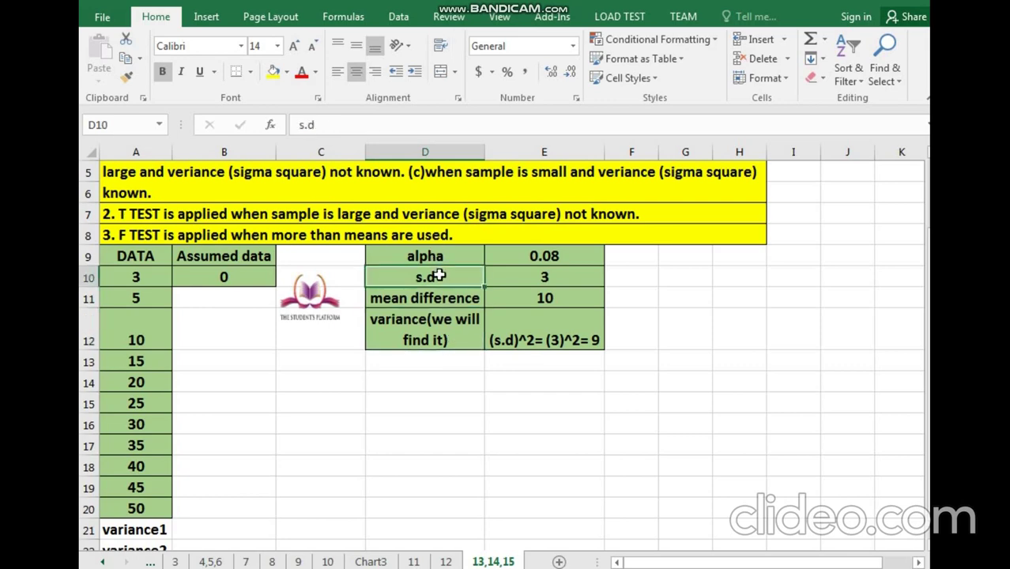
left_click(510, 275)
scroll(510, 275, "down", 5)
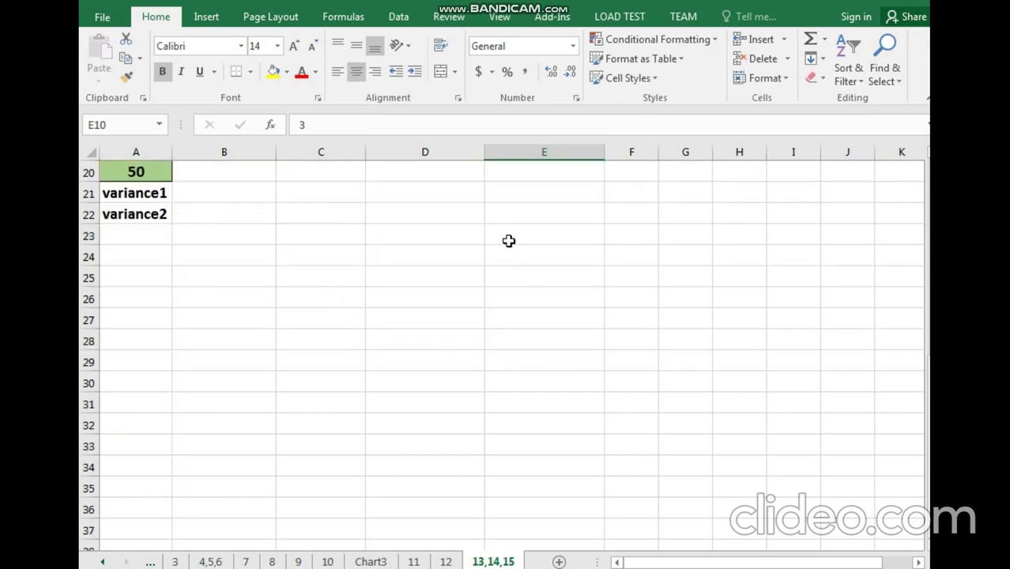
left_click_drag(928, 371, 917, 195)
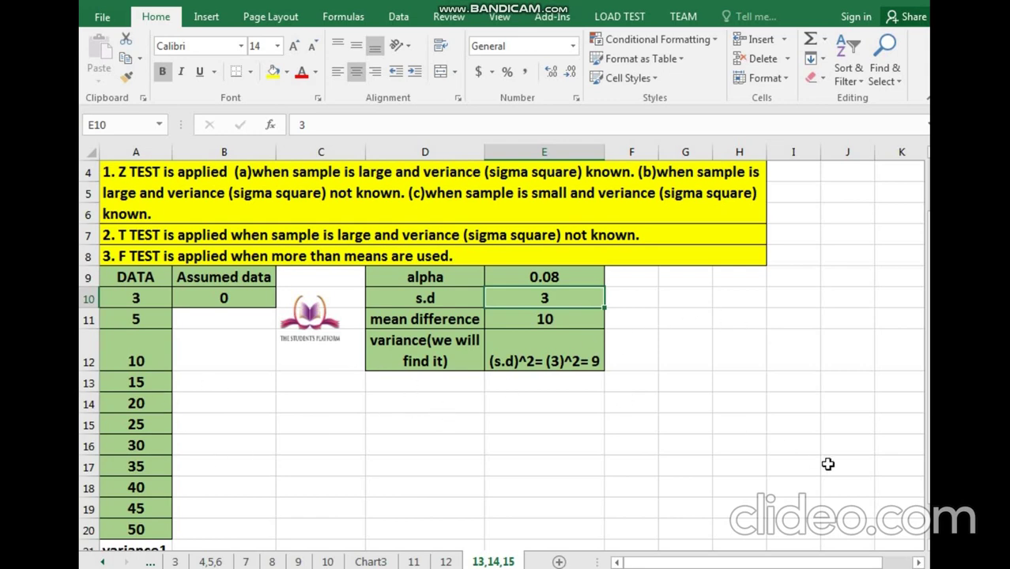
Calculate variance1 in B21 with VAR.P over the DATA values in A10:A20.
scroll(926, 554, "down", 1)
scroll(927, 549, "down", 1)
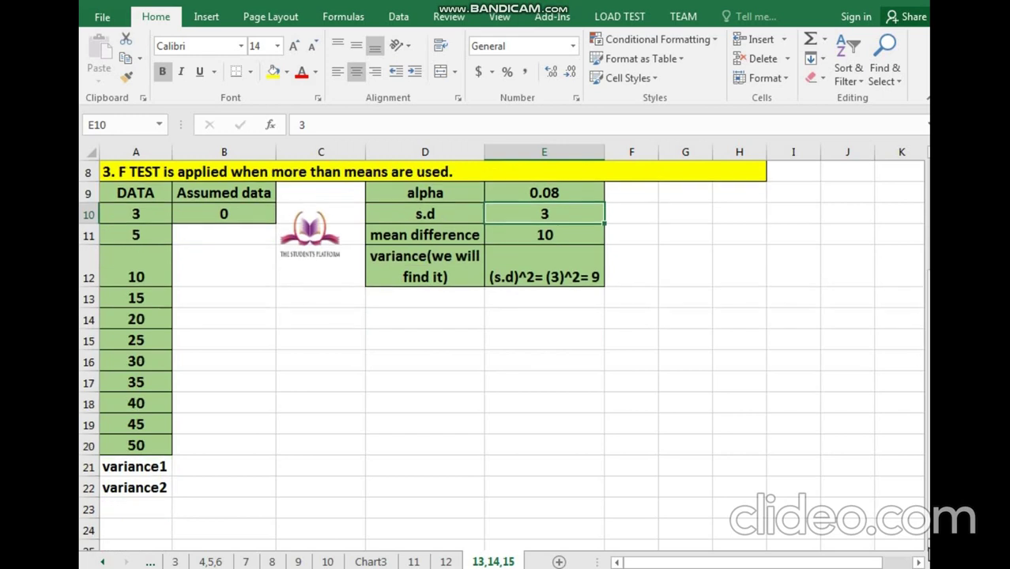
left_click(194, 466)
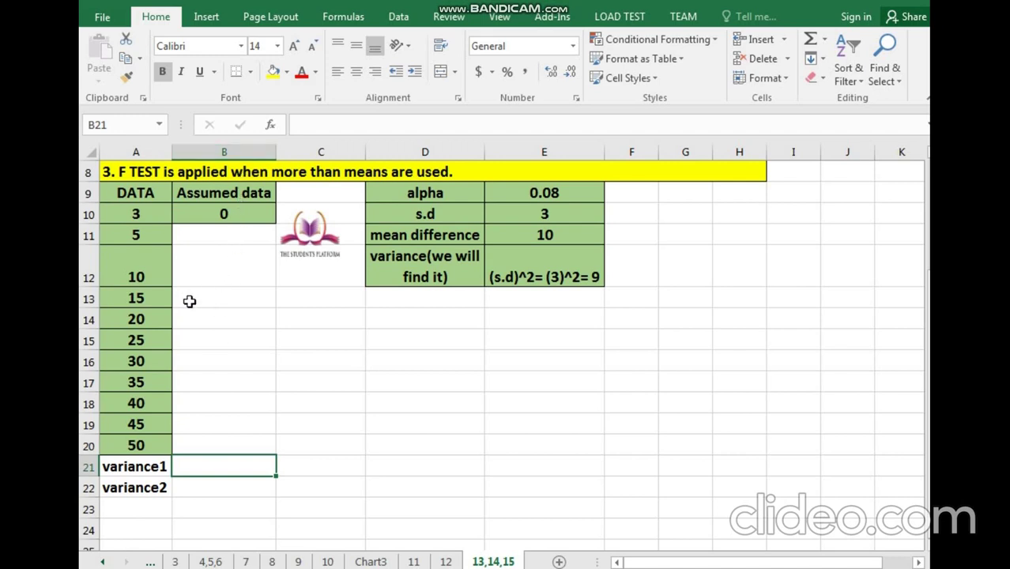
type("=(")
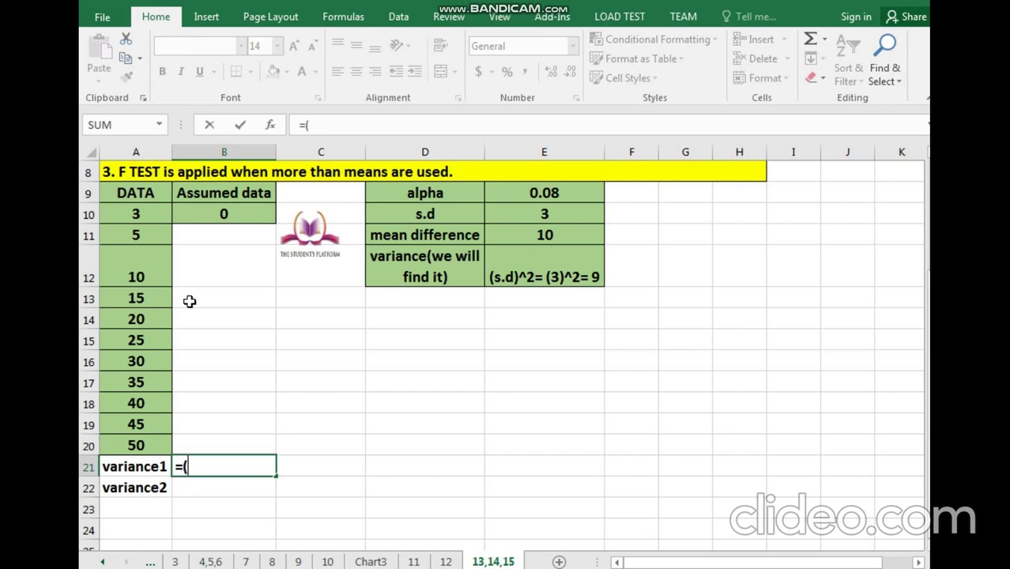
type("v")
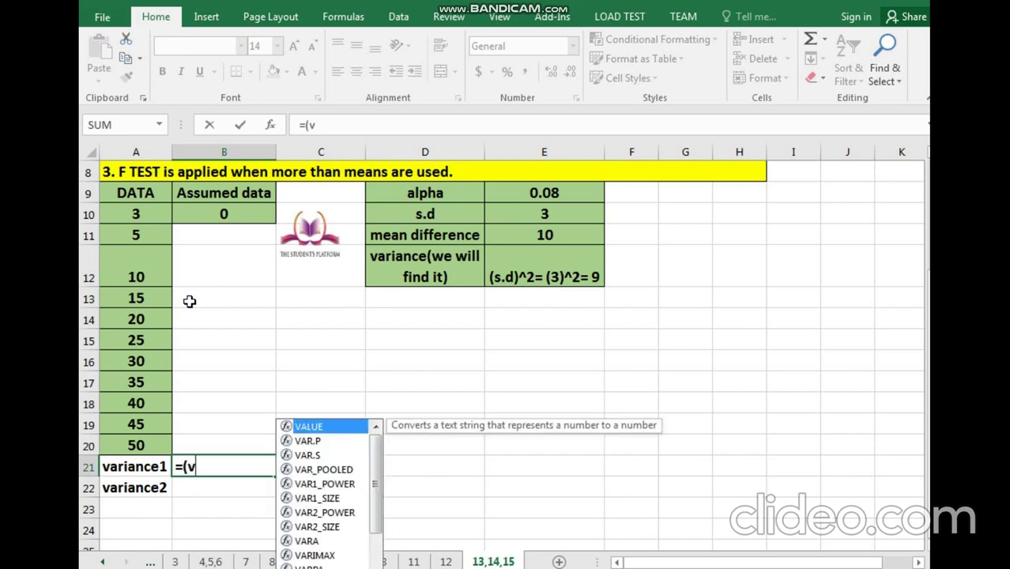
left_click(308, 441)
double_click(309, 441)
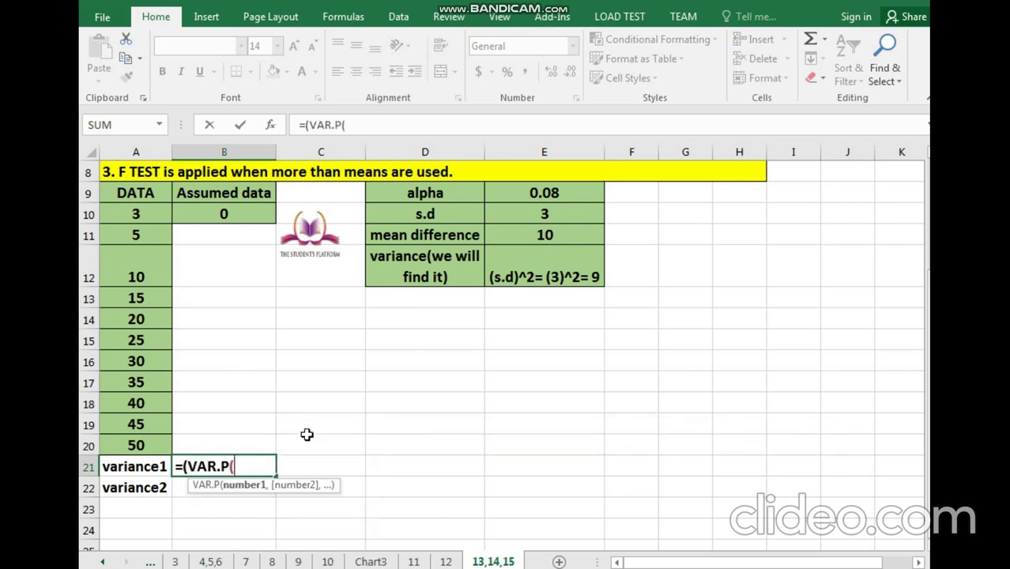
left_click_drag(132, 214, 129, 447)
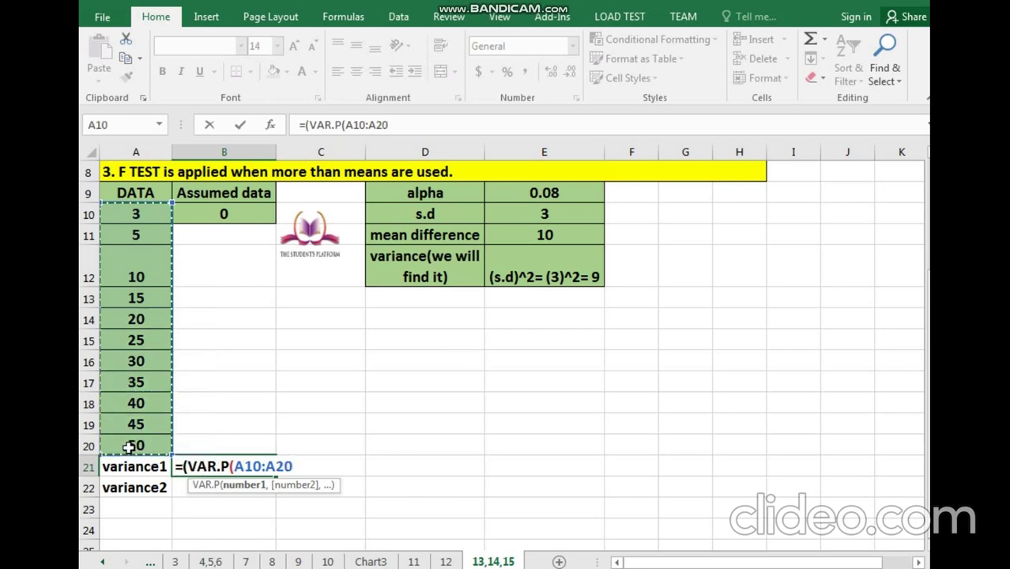
key("Return")
key("Return")
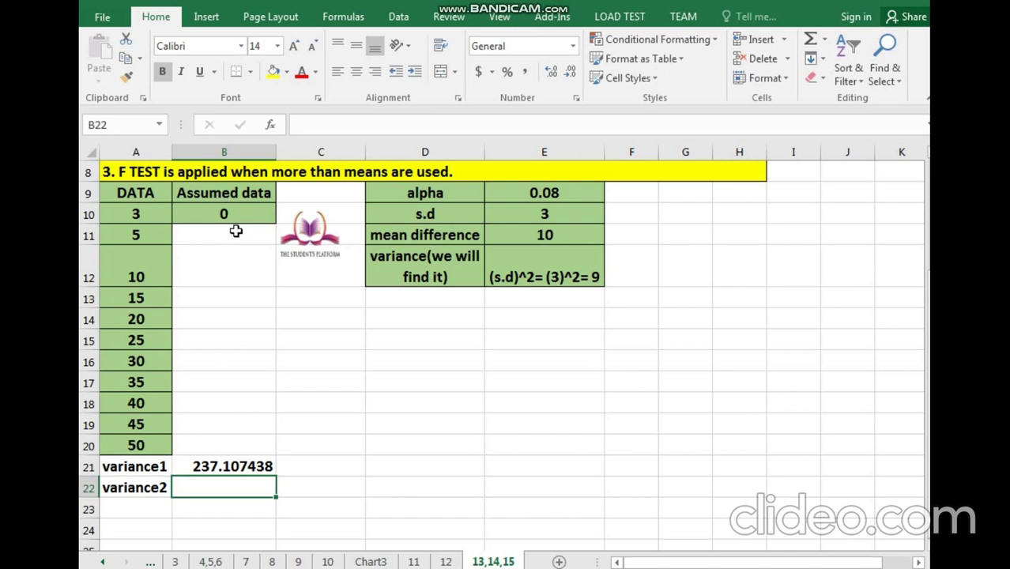
Calculate variance2 in B22 with VAR.P on the Assumed data value in B10.
type("=(")
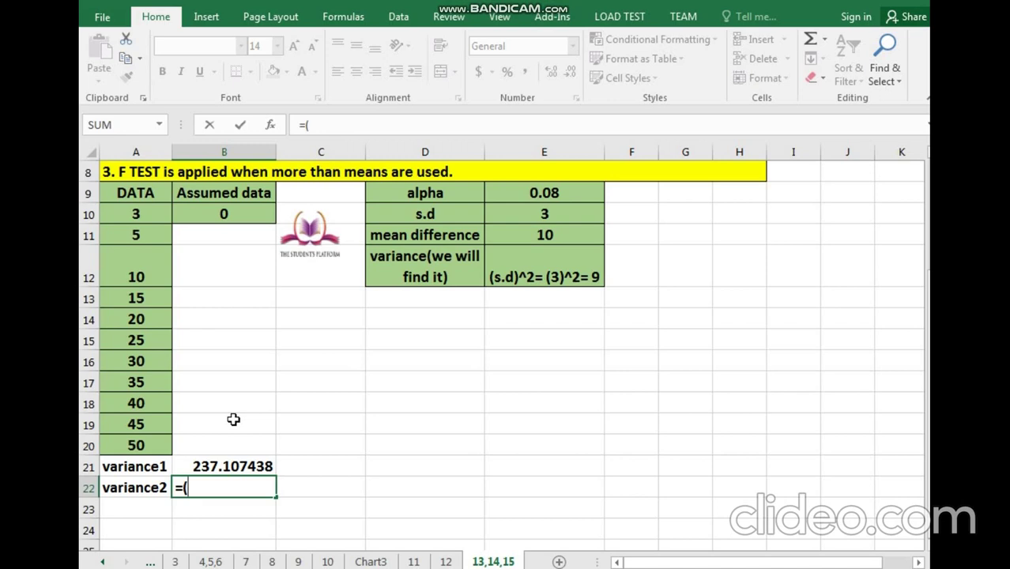
type("va")
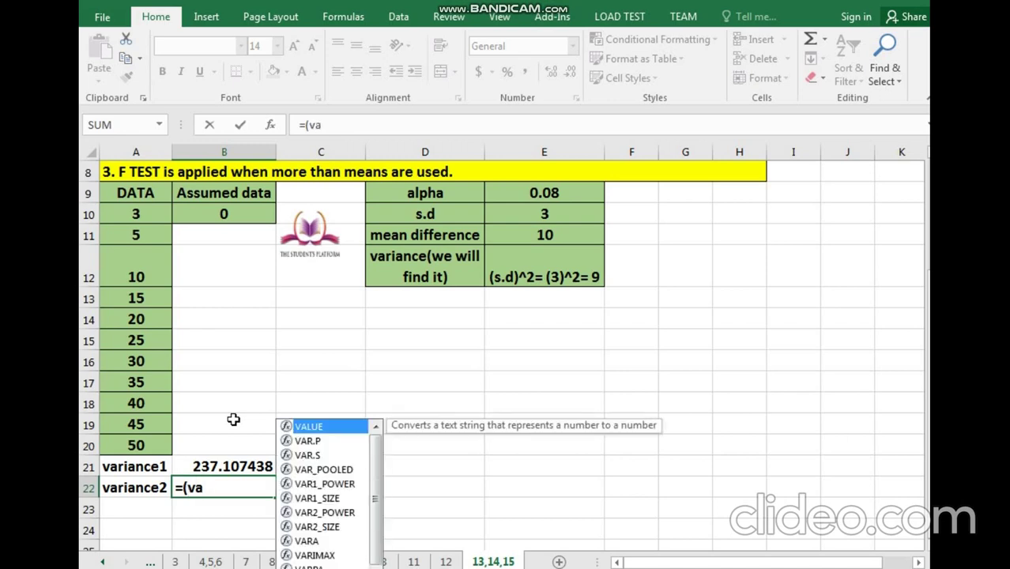
double_click(327, 441)
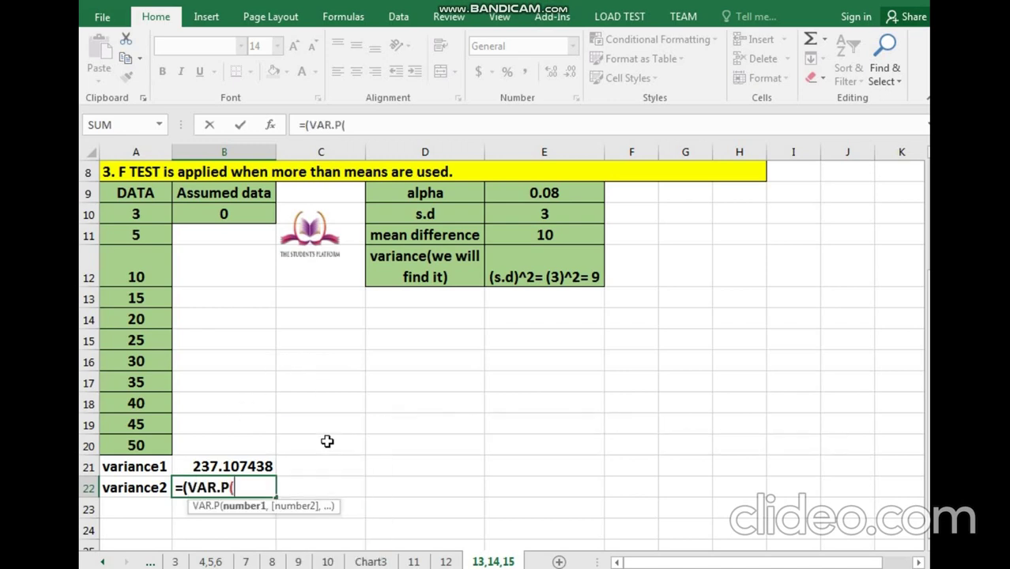
left_click(218, 215)
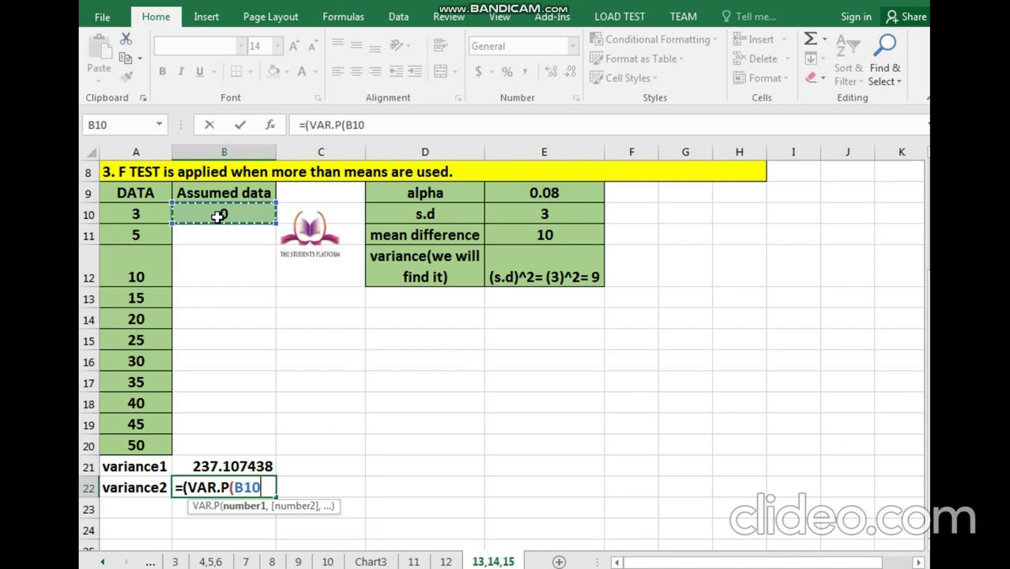
key("Return")
key("Return")
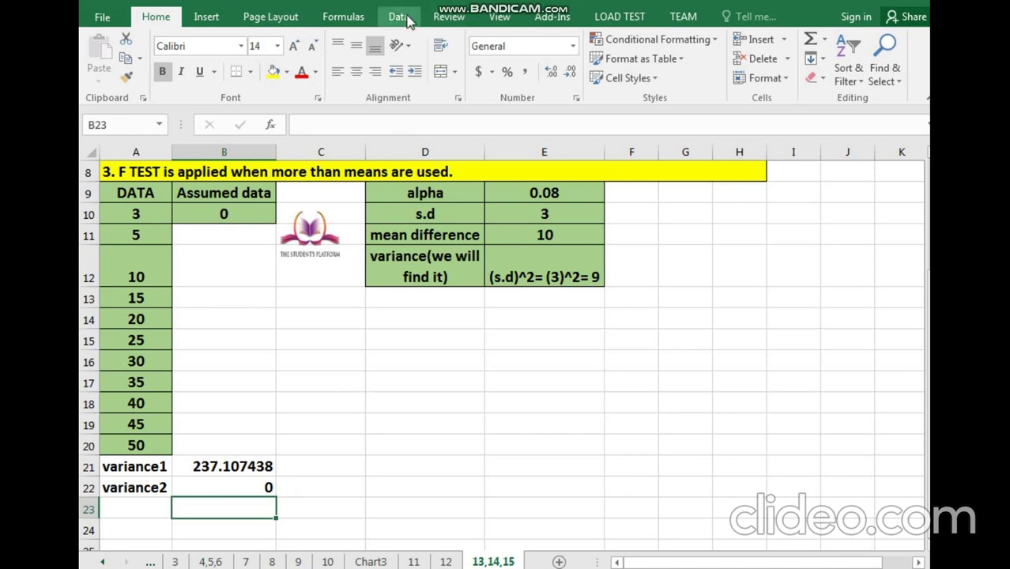
left_click(536, 24)
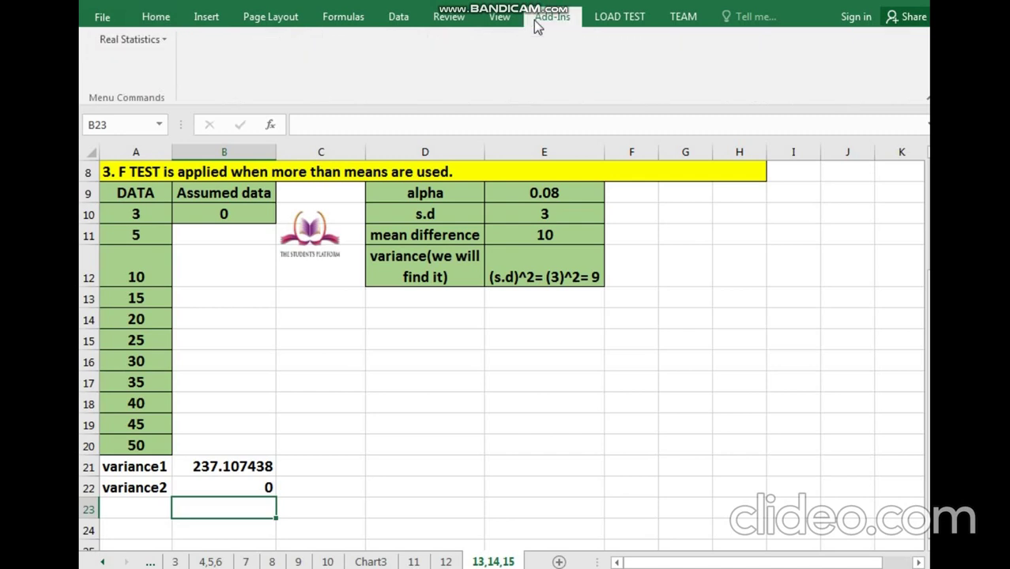
left_click(137, 42)
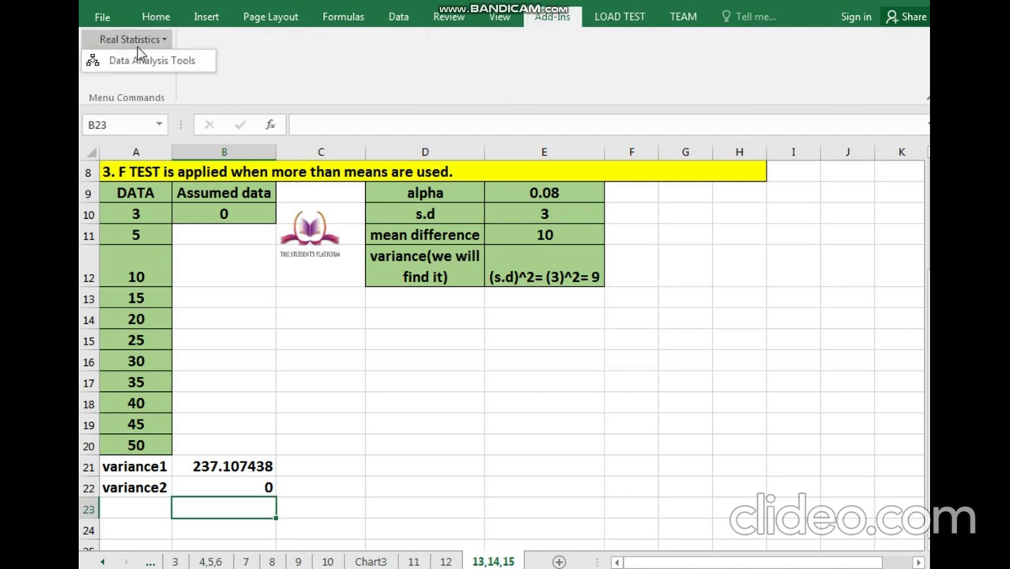
left_click(140, 61)
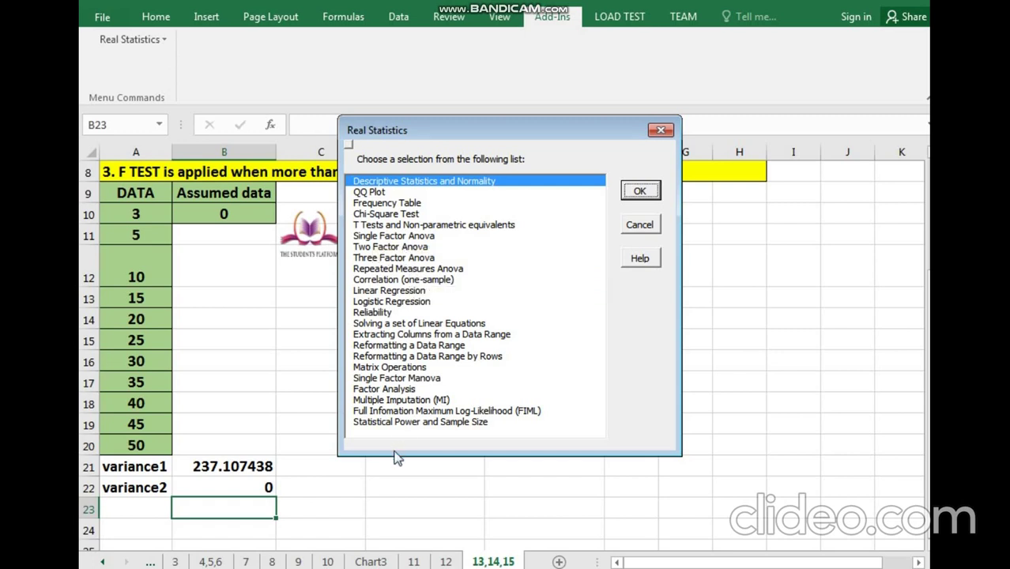
left_click(639, 225)
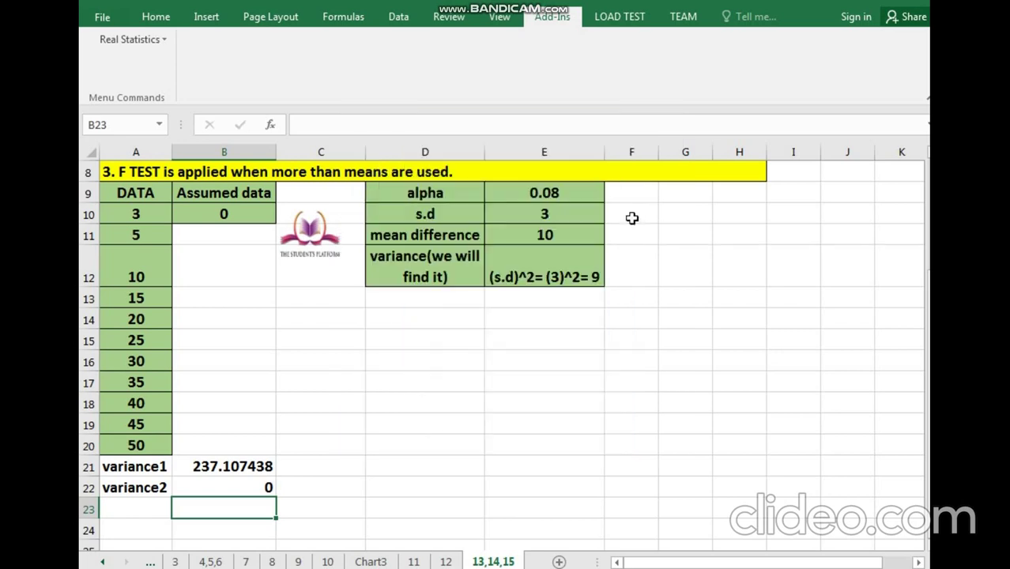
Set up the z-Test: Two Sample for Means analysis with A10:A20 as Variable 1 range and B10 as Variable 2 range.
left_click(398, 16)
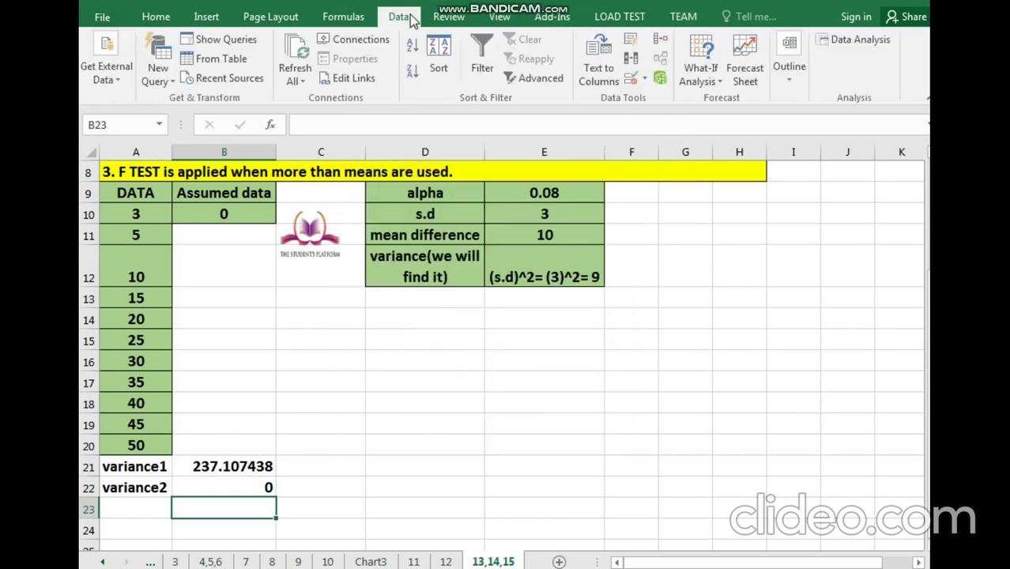
left_click(856, 33)
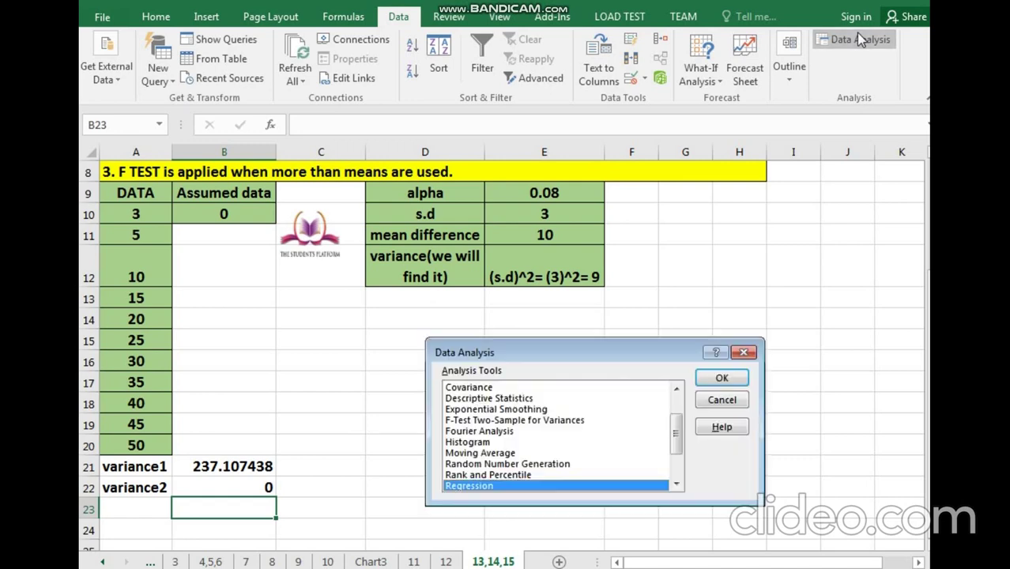
key("End")
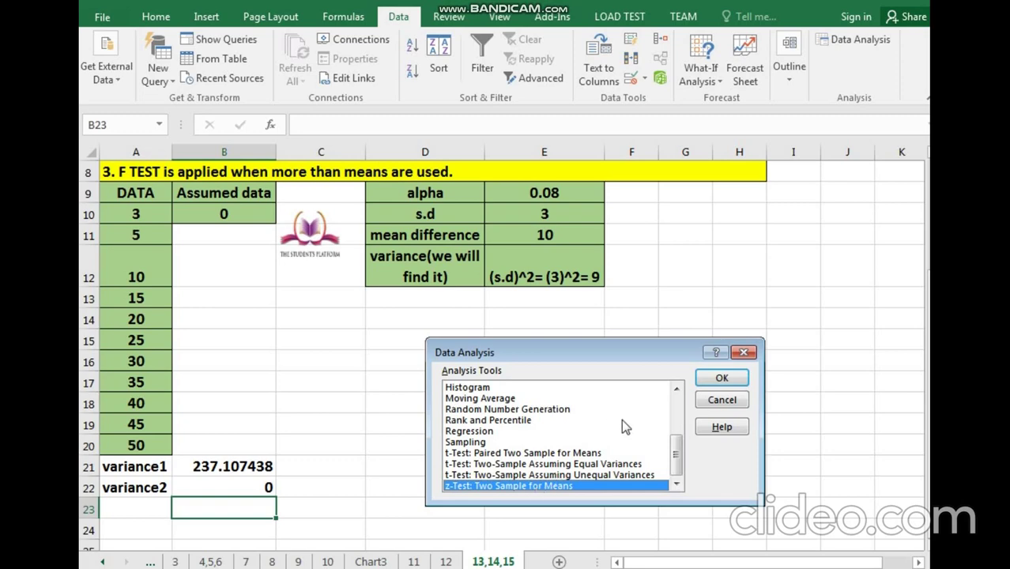
left_click(722, 380)
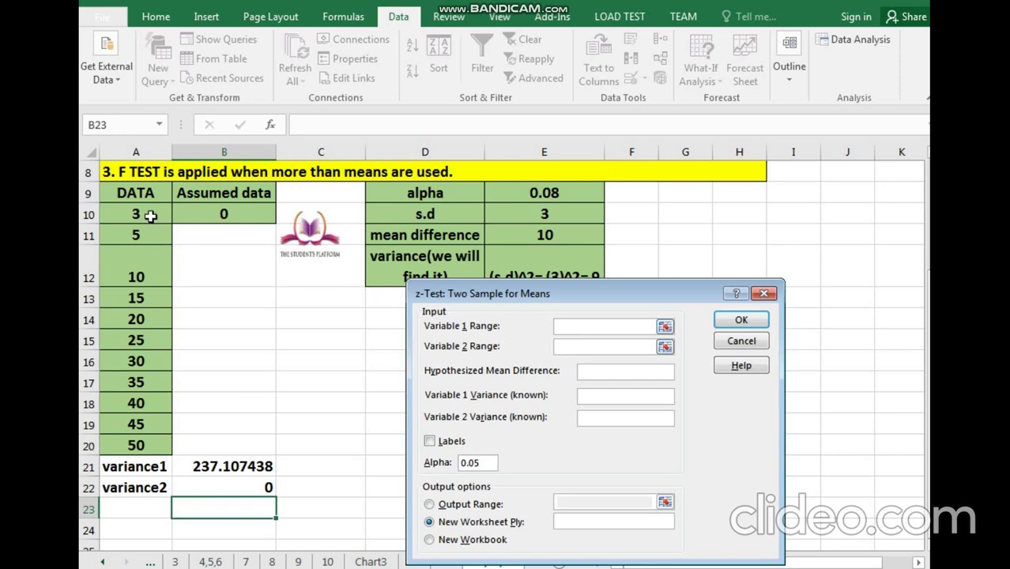
left_click_drag(150, 212, 155, 437)
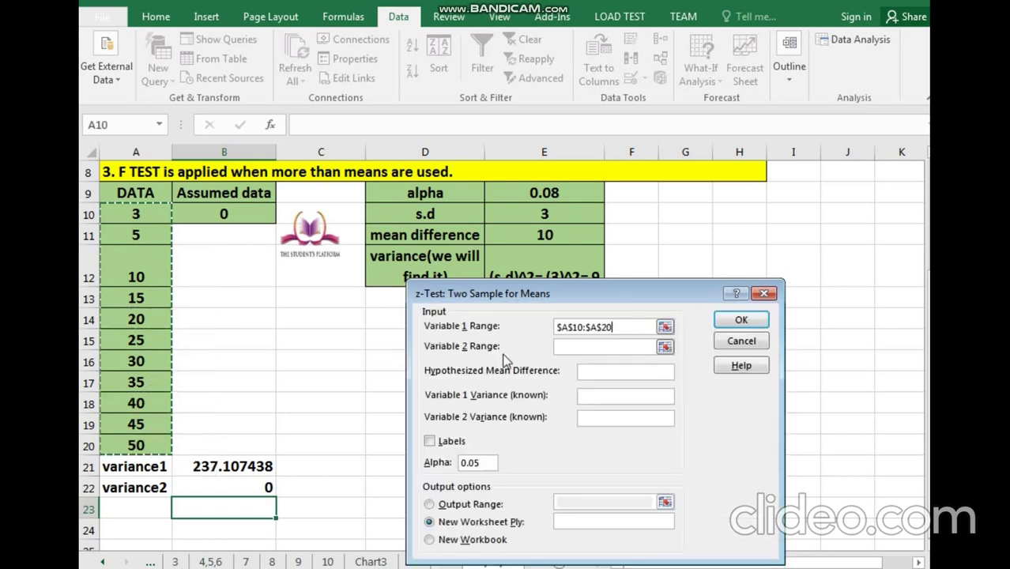
left_click(573, 345)
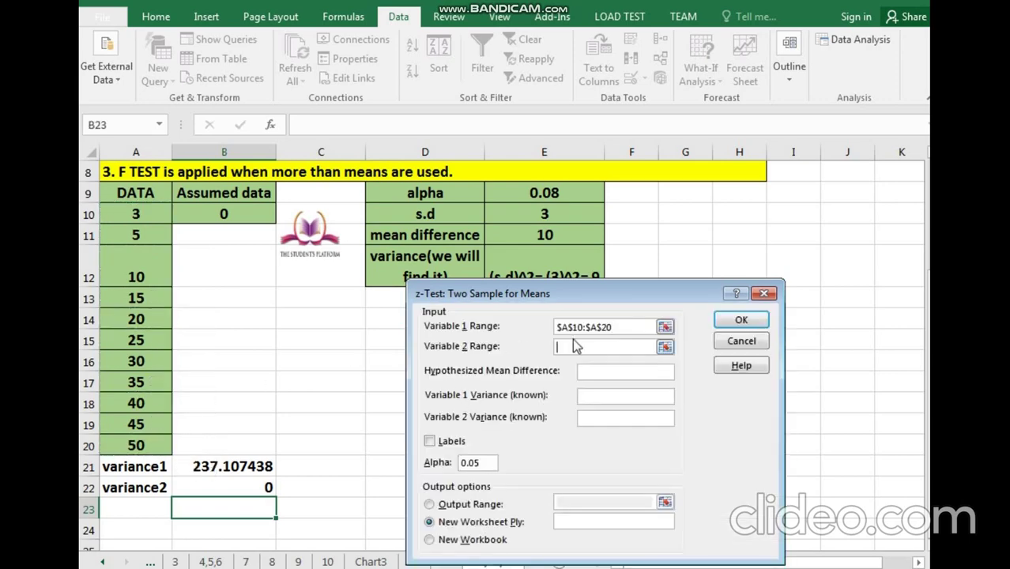
left_click(262, 213)
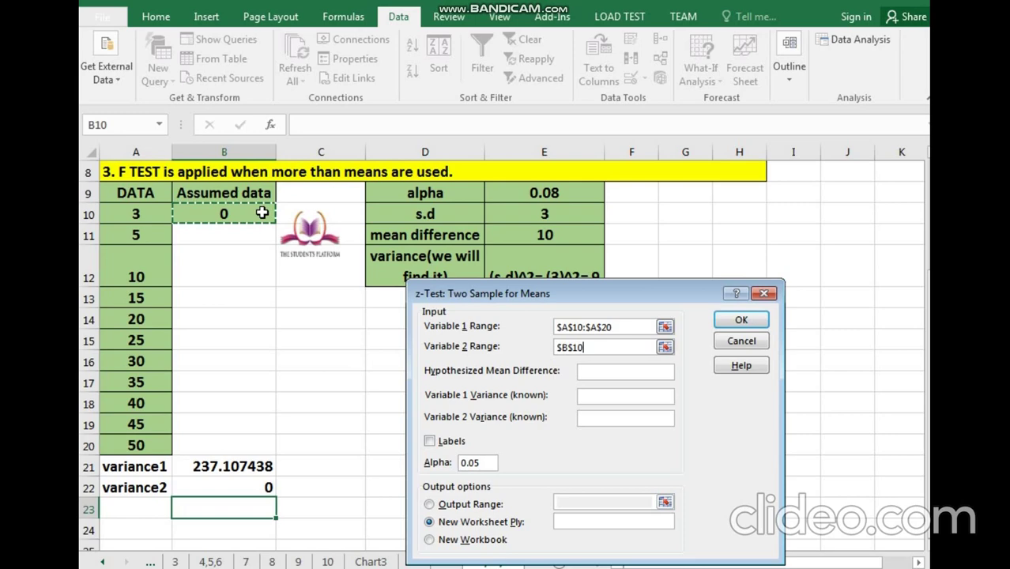
Set the z-test's hypothesized mean difference to 10, Variable 1 variance to 273.107438 and Variable 2 variance to 0.0001.
left_click(591, 373)
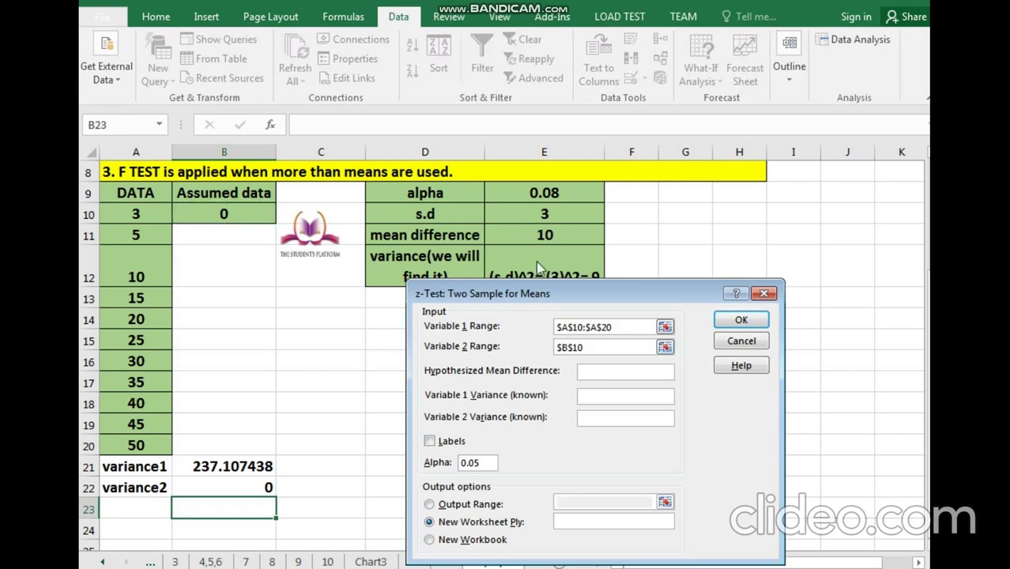
type("10")
left_click(594, 403)
type("237.1074")
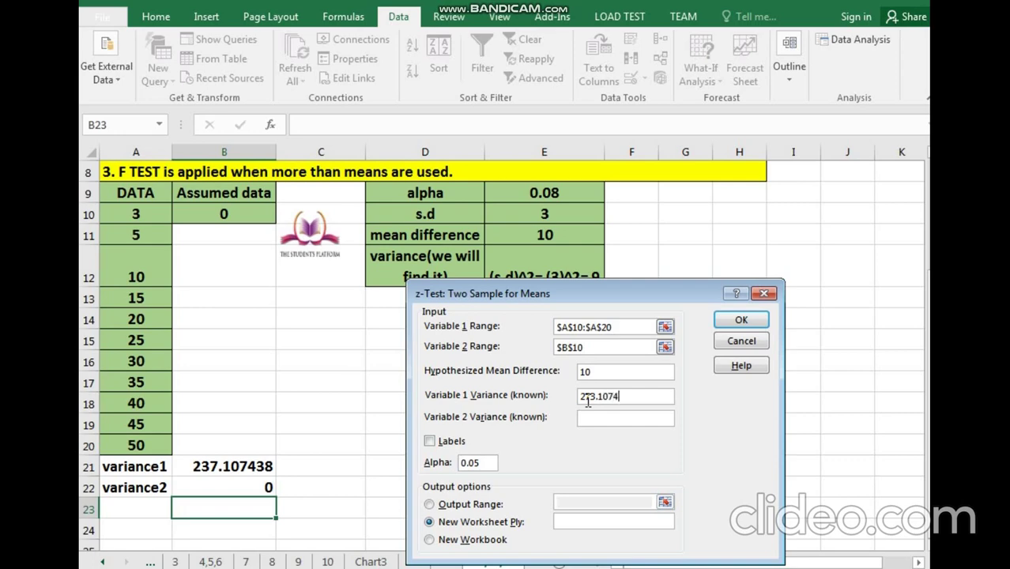
type("38")
Send the z-test results to an output range starting at H9 on the current sheet.
left_click(428, 504)
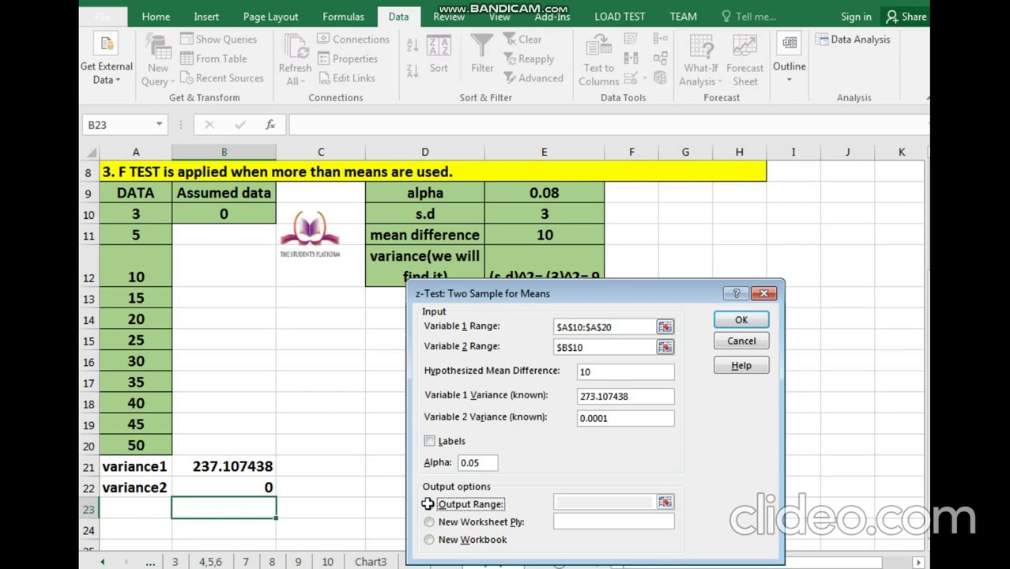
left_click(759, 210)
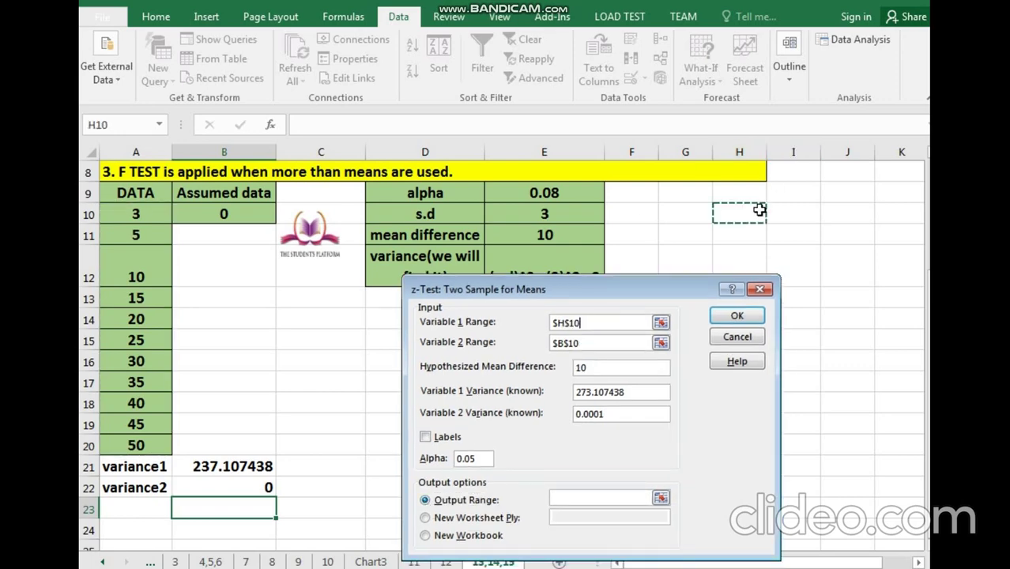
left_click(608, 493)
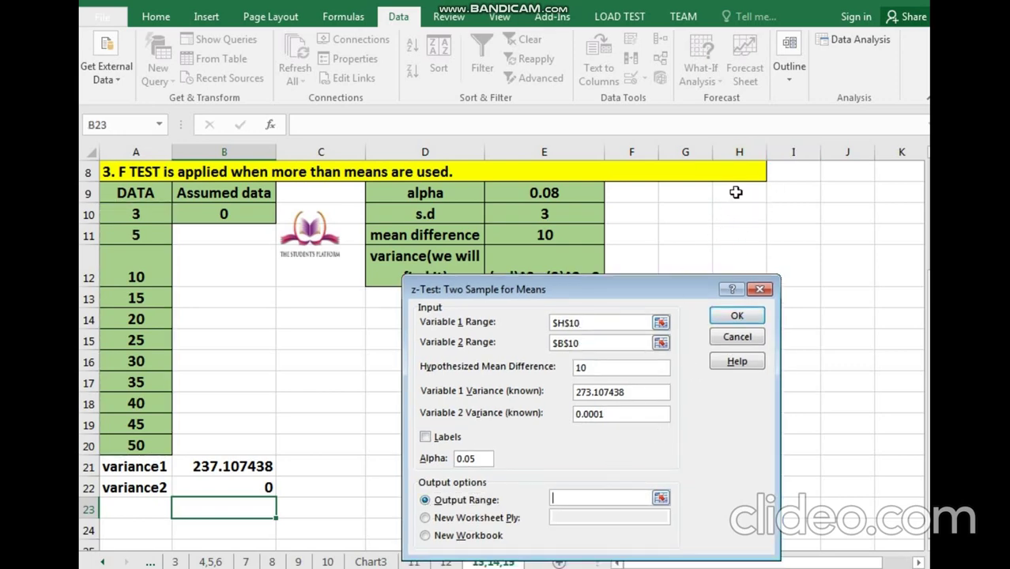
left_click(740, 192)
Replace the z-test's Variable 1 range with A9:A20 so it includes the DATA header.
left_click(593, 324)
key("BackSpace")
key("BackSpace")
key("BackSpace")
key("BackSpace")
key("BackSpace")
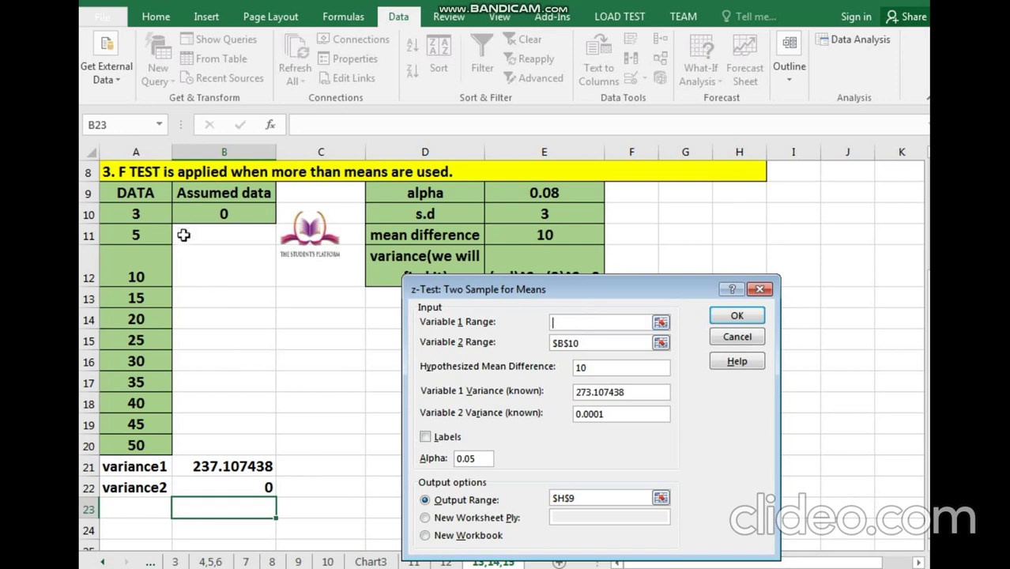
left_click_drag(149, 192, 149, 446)
Replace the z-test's Variable 2 range with B9:B10 so it includes the Assumed data header.
left_click(585, 346)
key("BackSpace")
key("BackSpace")
key("BackSpace")
key("BackSpace")
key("BackSpace")
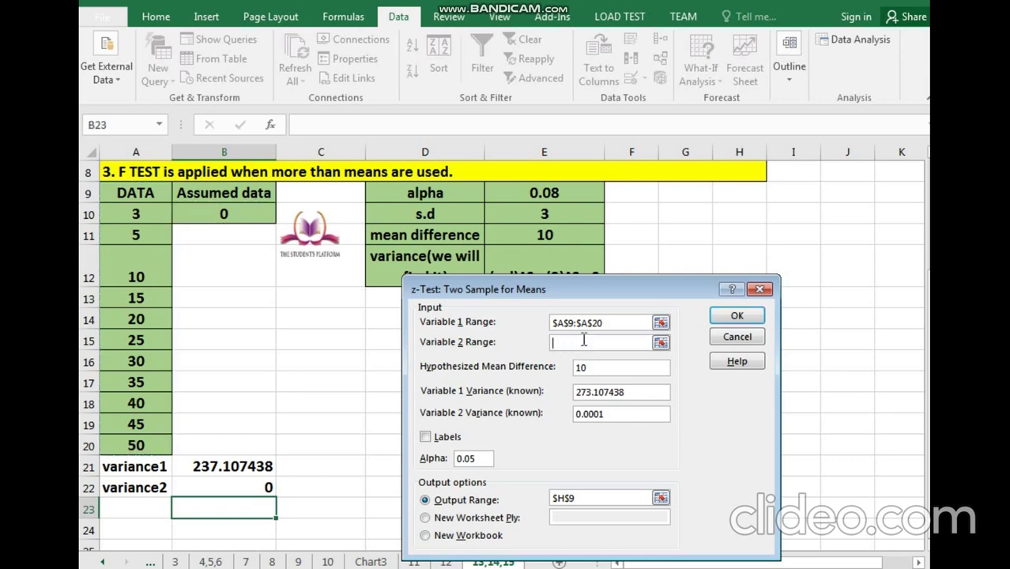
left_click_drag(264, 193, 264, 229)
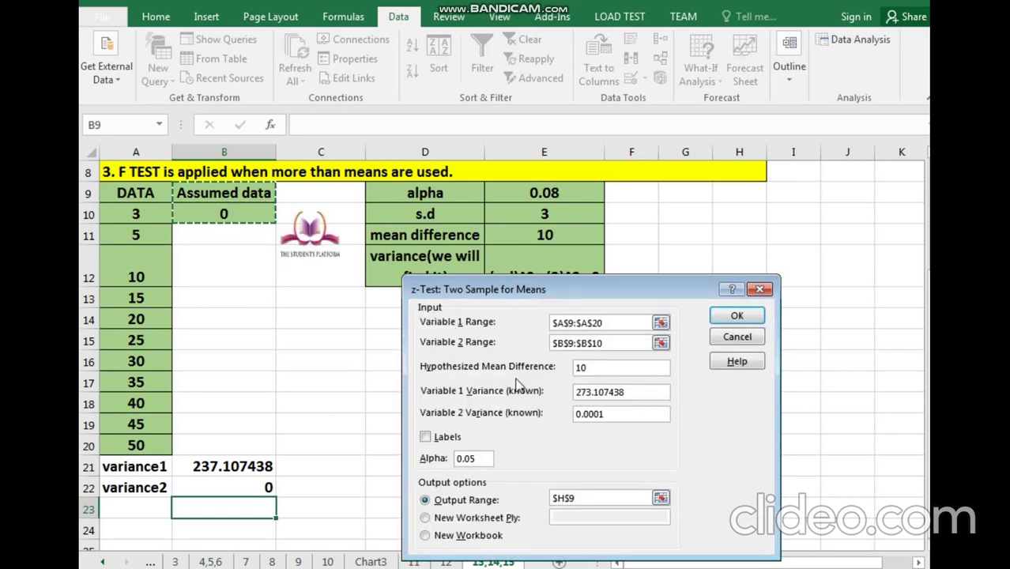
Enable Labels for the z-test and run it with alpha 0.05 and output at H9.
left_click(425, 437)
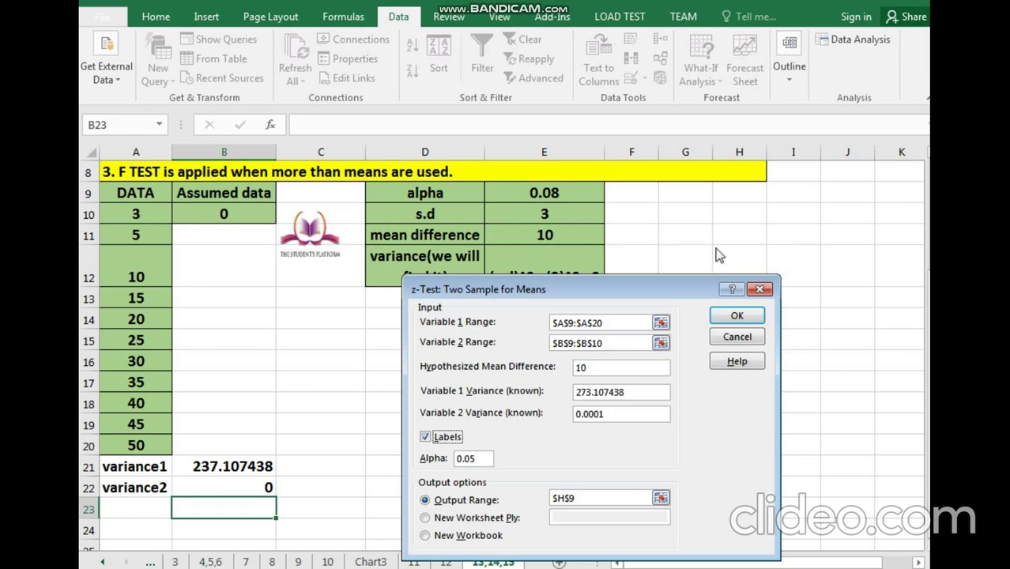
left_click(618, 498)
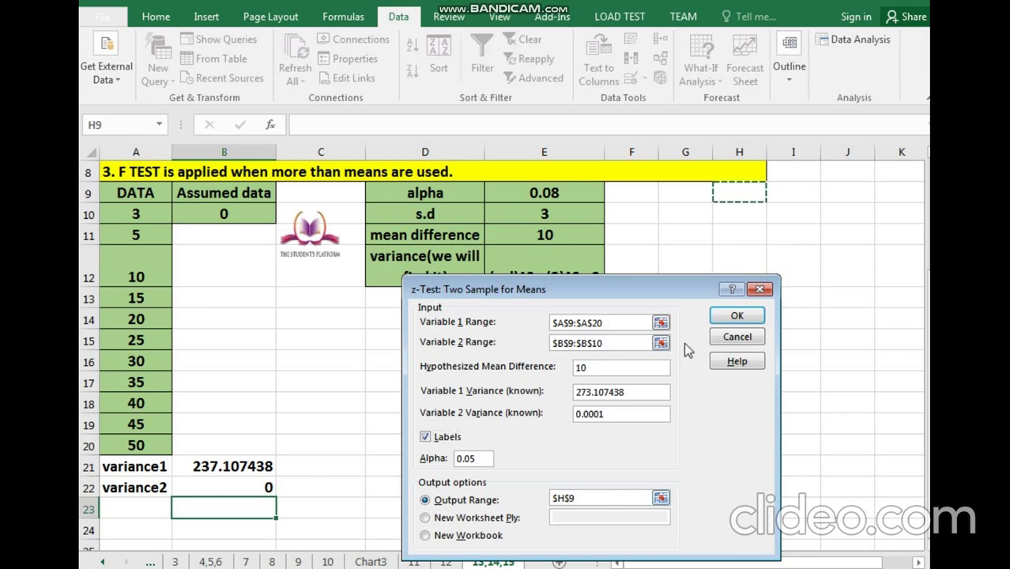
left_click(740, 316)
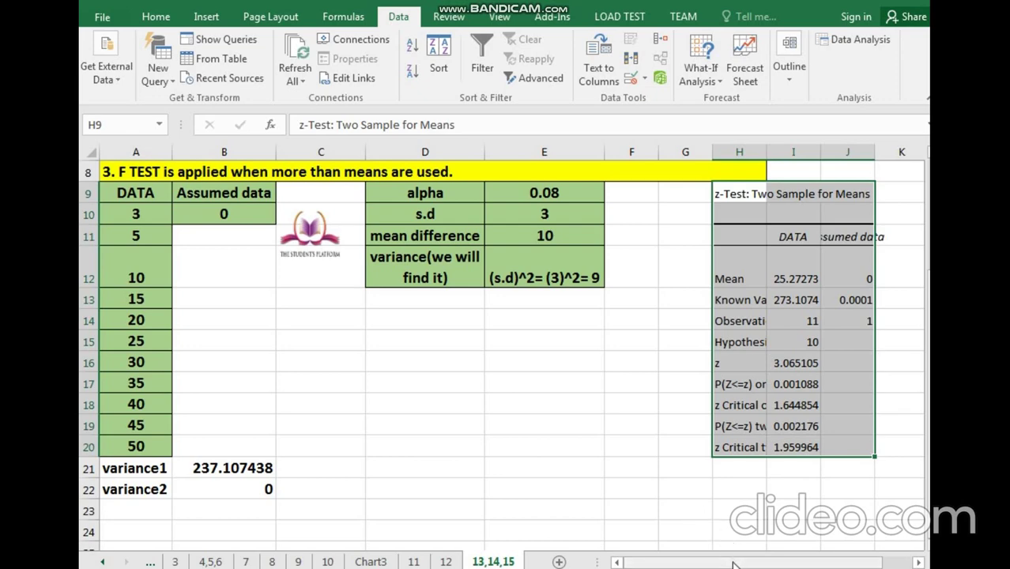
left_click_drag(733, 564, 778, 536)
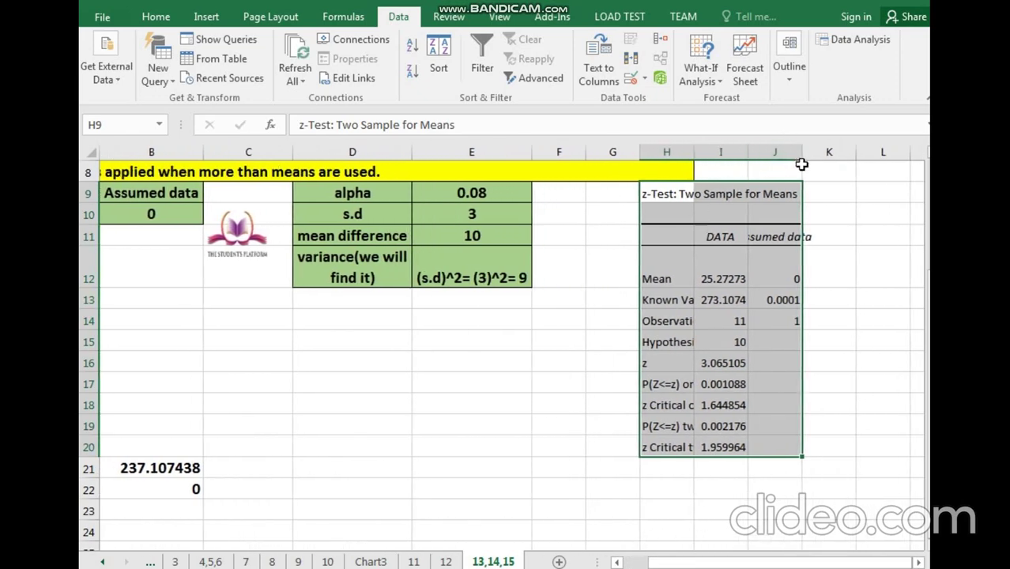
Auto-fit columns J and H so the z-test output's headers and row labels show in full.
left_click_drag(801, 160, 803, 158)
double_click(803, 159)
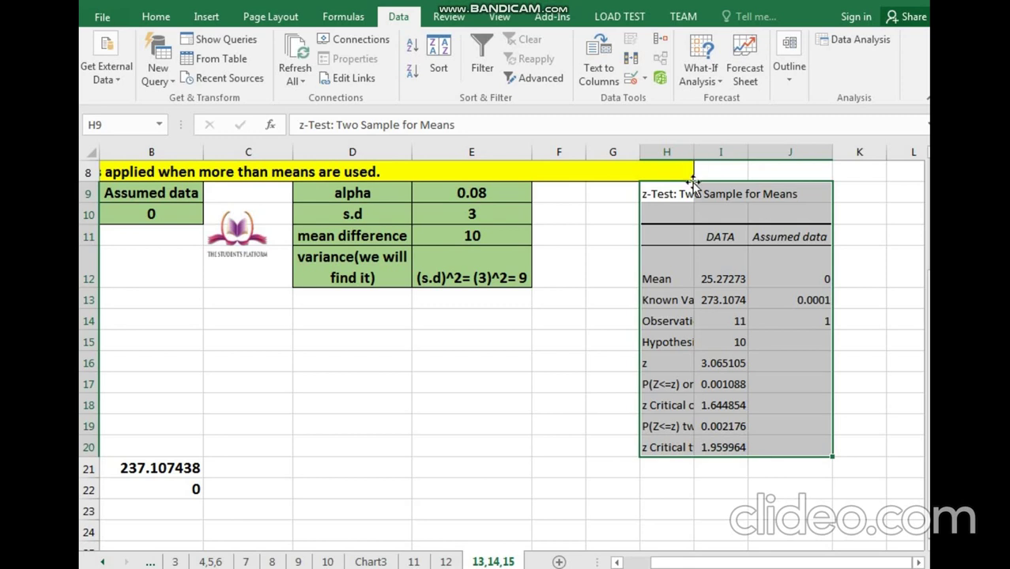
double_click(694, 152)
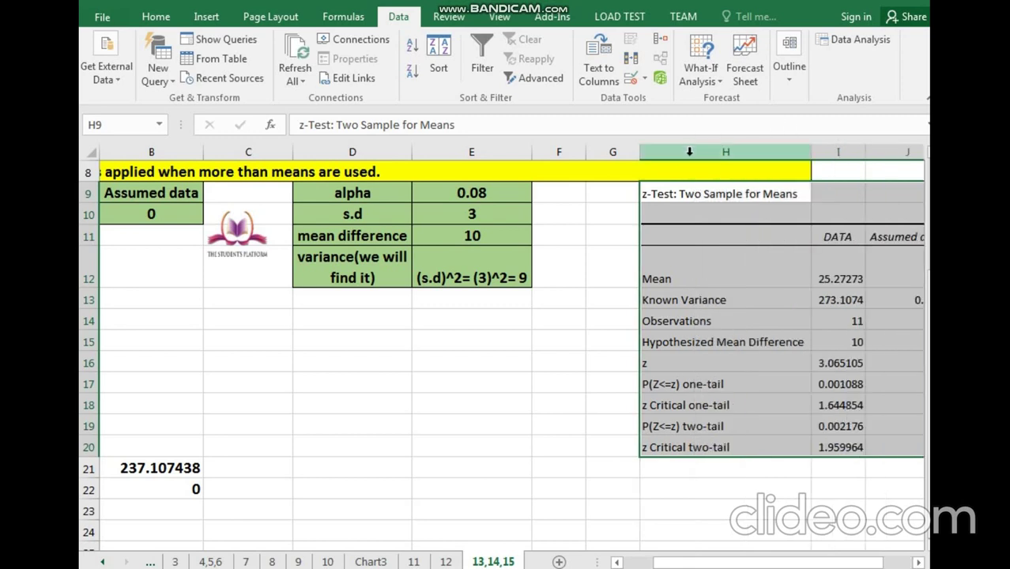
Change the z-test output title in H9 to "z-Test: one Sample for Means".
left_click_drag(733, 562, 777, 530)
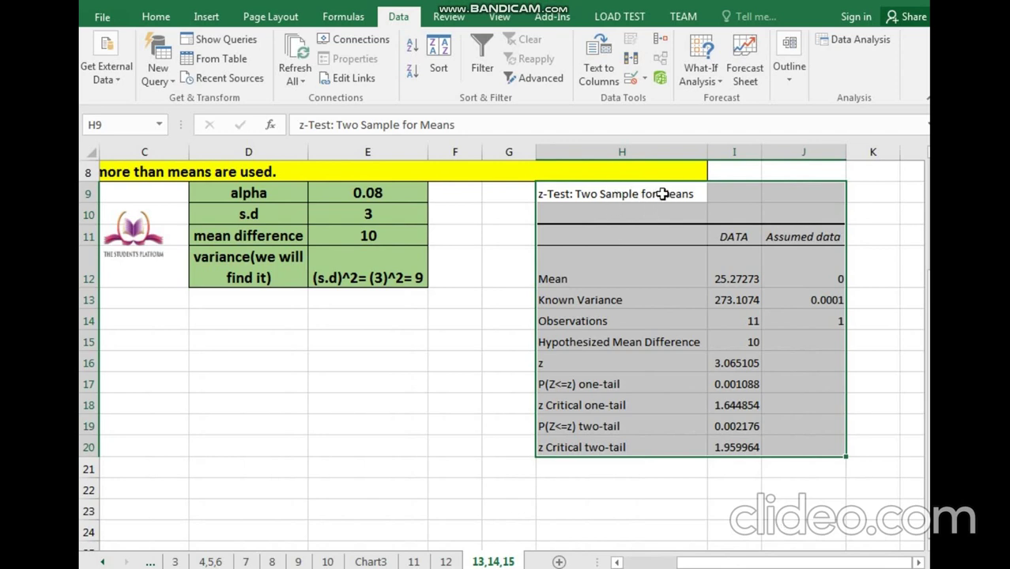
double_click(599, 193)
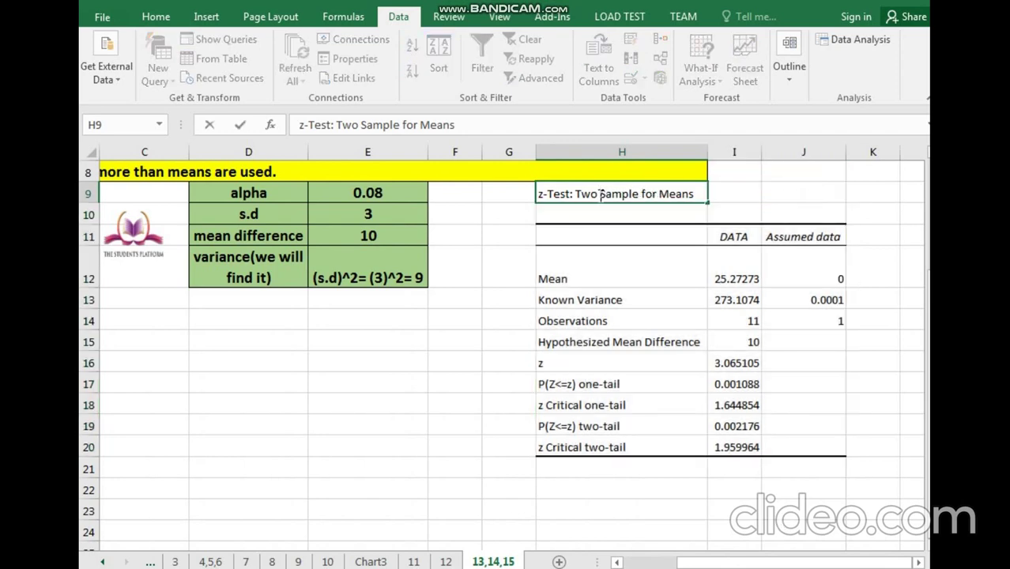
key("BackSpace")
key("BackSpace")
key("BackSpace")
key("BackSpace")
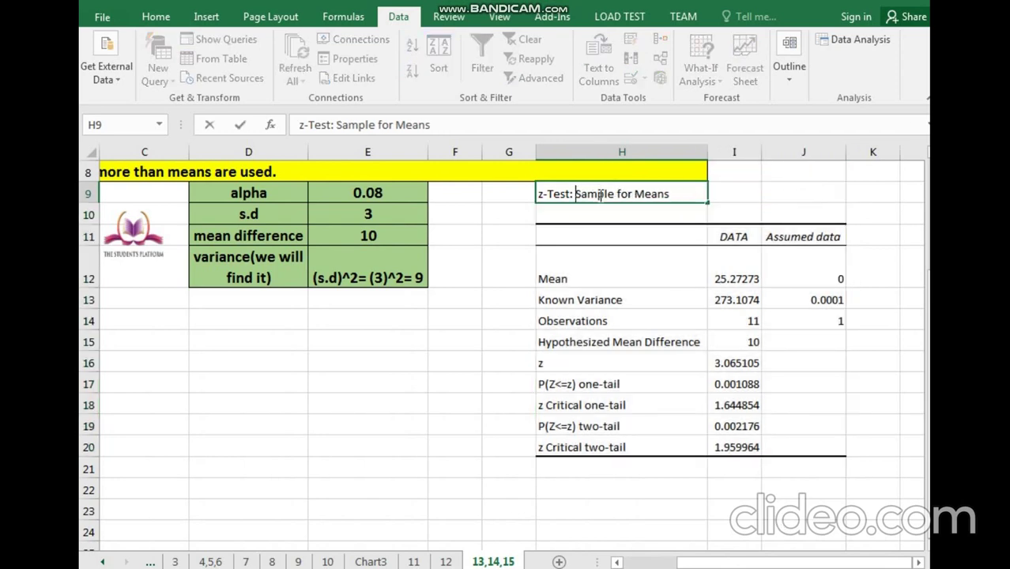
type("one")
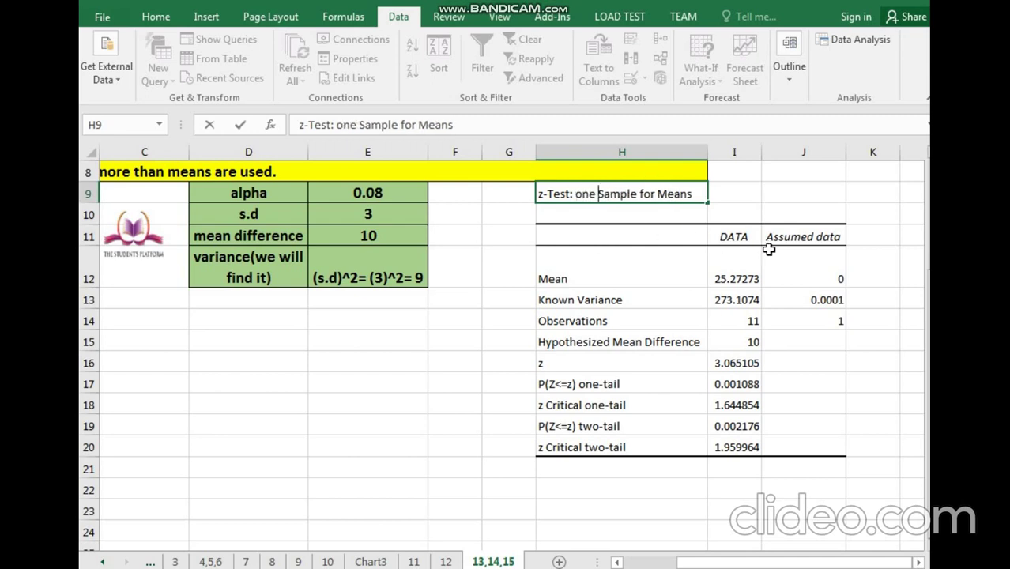
Delete column J, which holds the Assumed data results, from the z-test output.
left_click(796, 151)
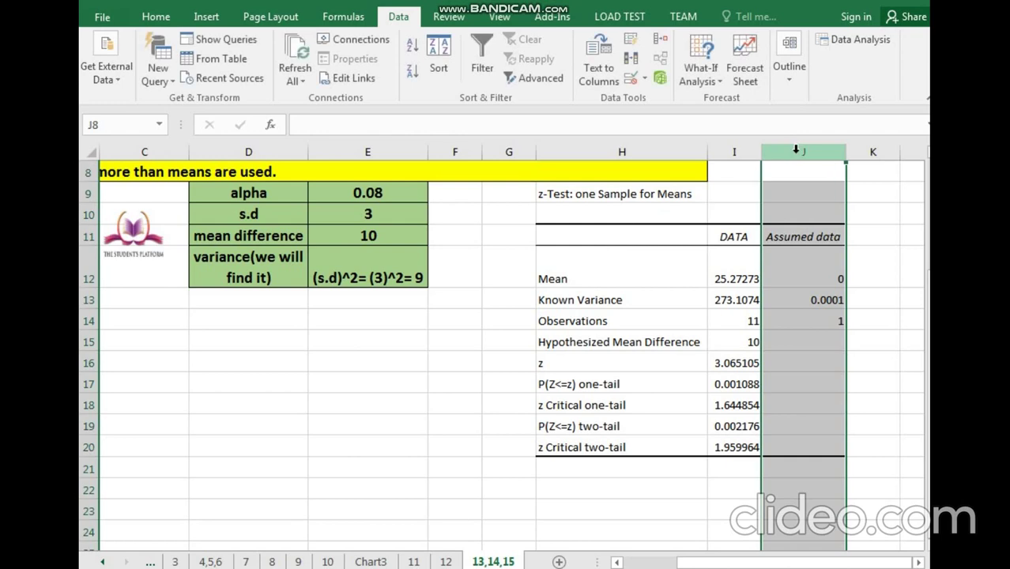
right_click(796, 150)
left_click(831, 285)
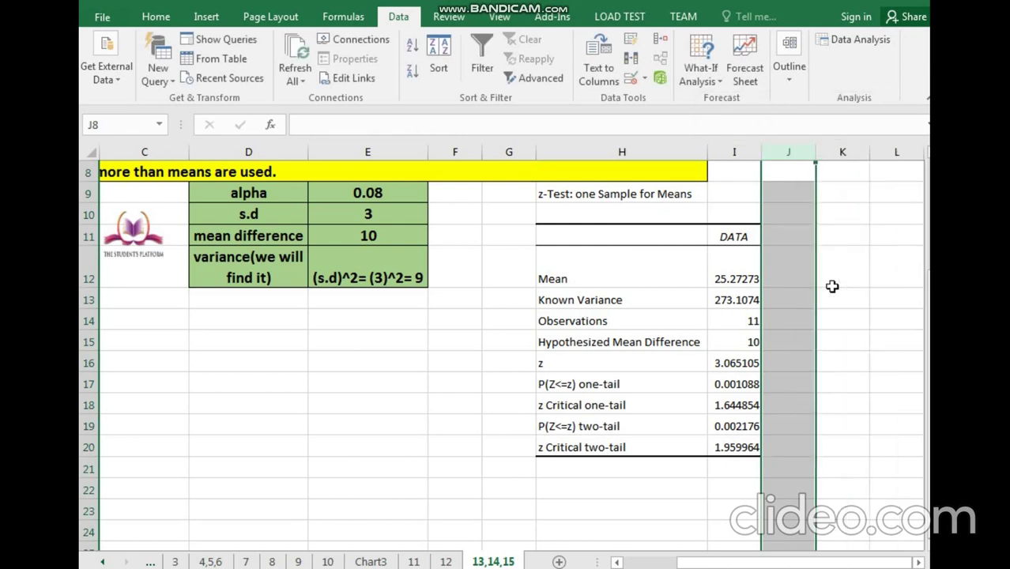
left_click(678, 319)
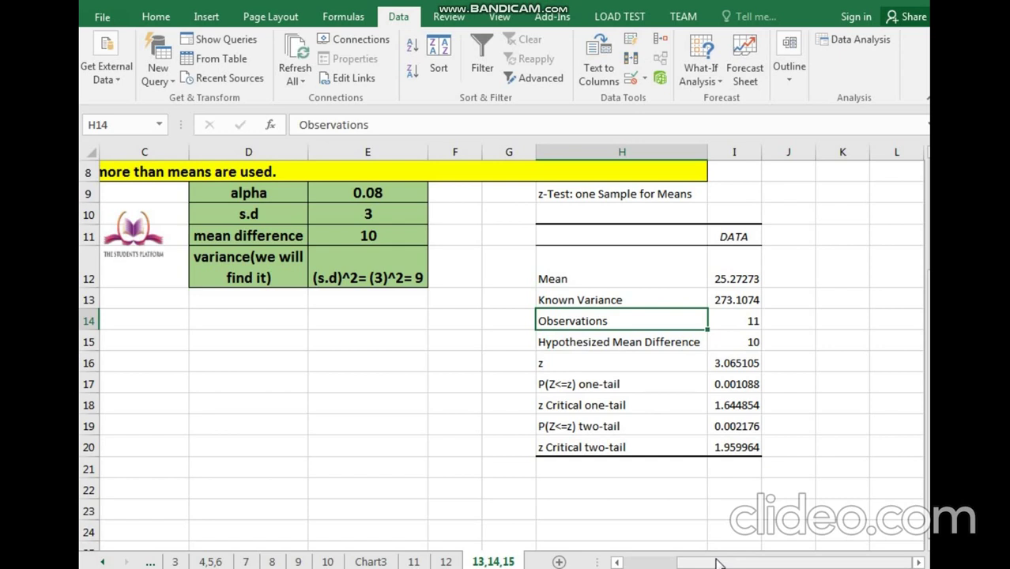
Go back to the beginning of the workbook and review the INTRO and TOPICS sheets.
left_click_drag(718, 563, 626, 553)
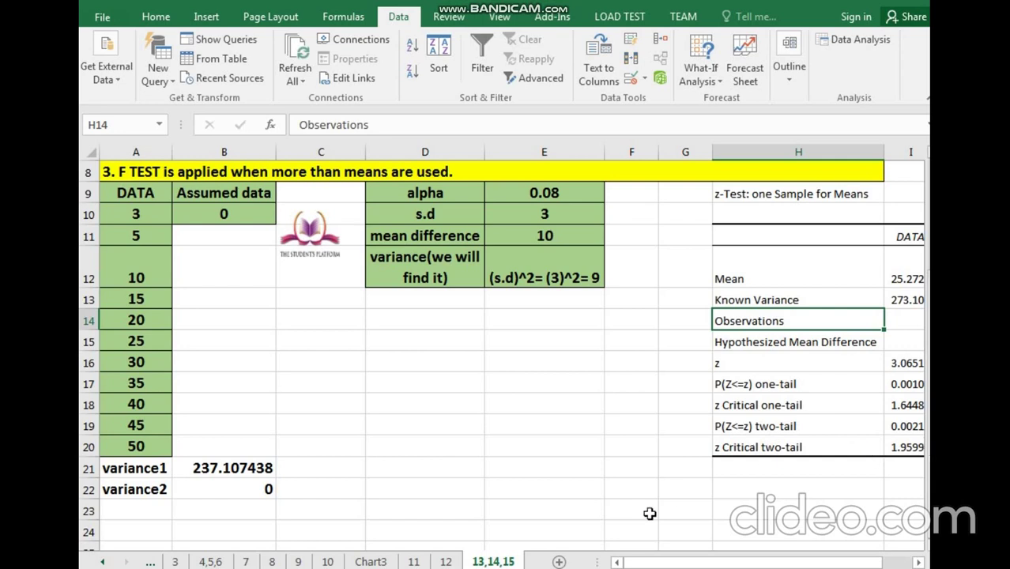
left_click(102, 562)
left_click(102, 561)
left_click(102, 562)
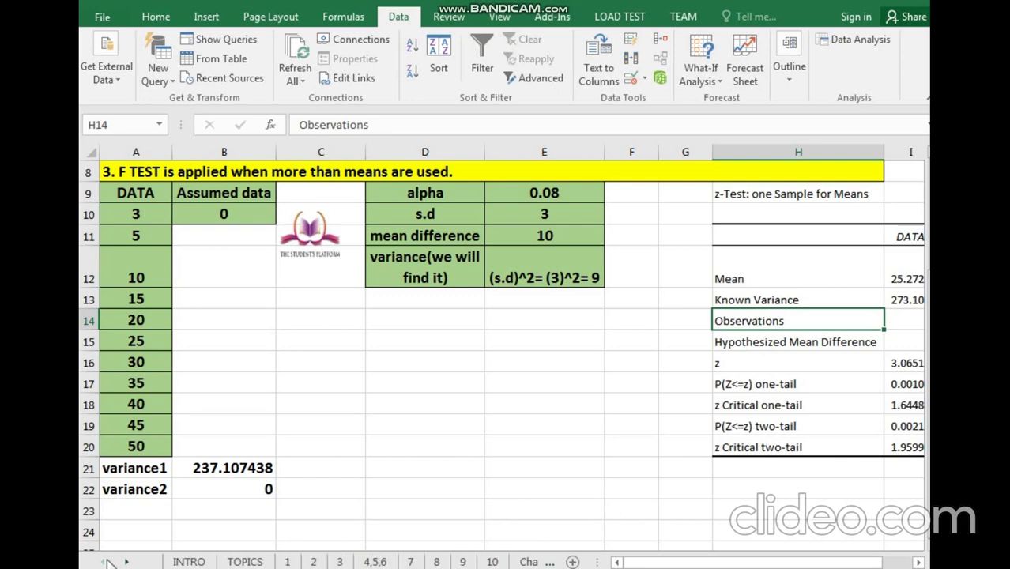
left_click(188, 561)
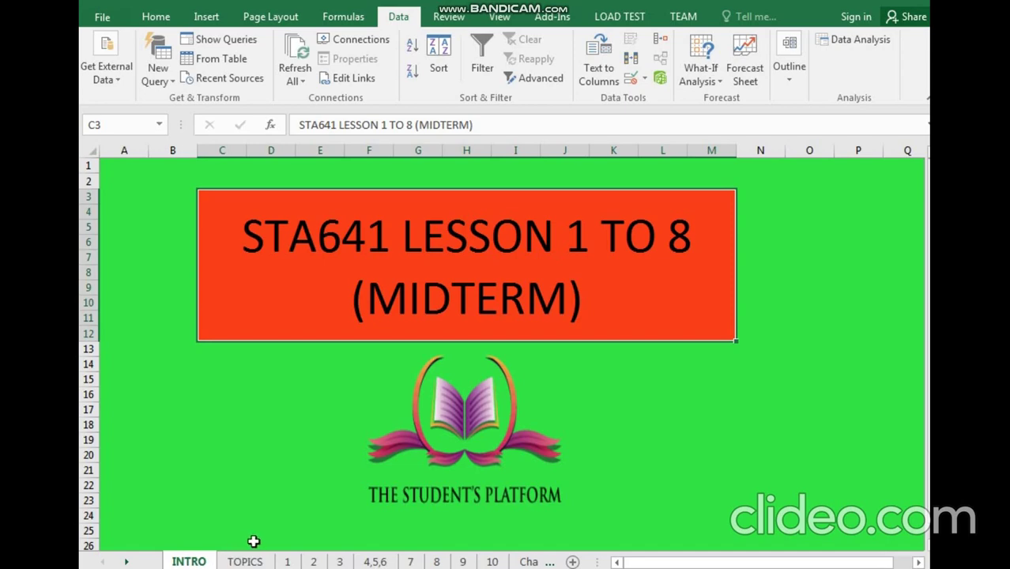
left_click(246, 562)
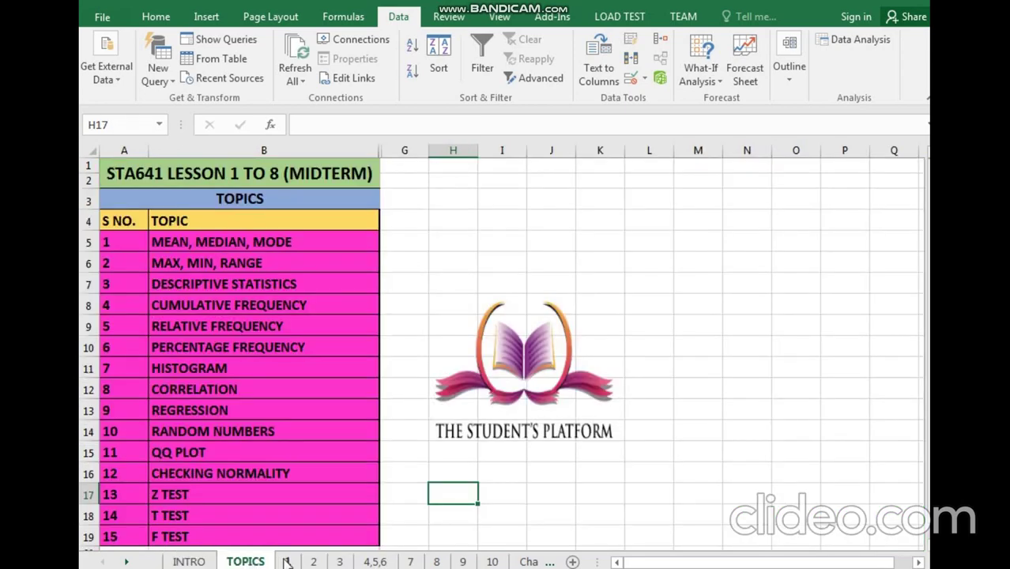
On sheet 1, clear the MEAN cell G5 and begin a new formula with =( in it.
left_click(287, 562)
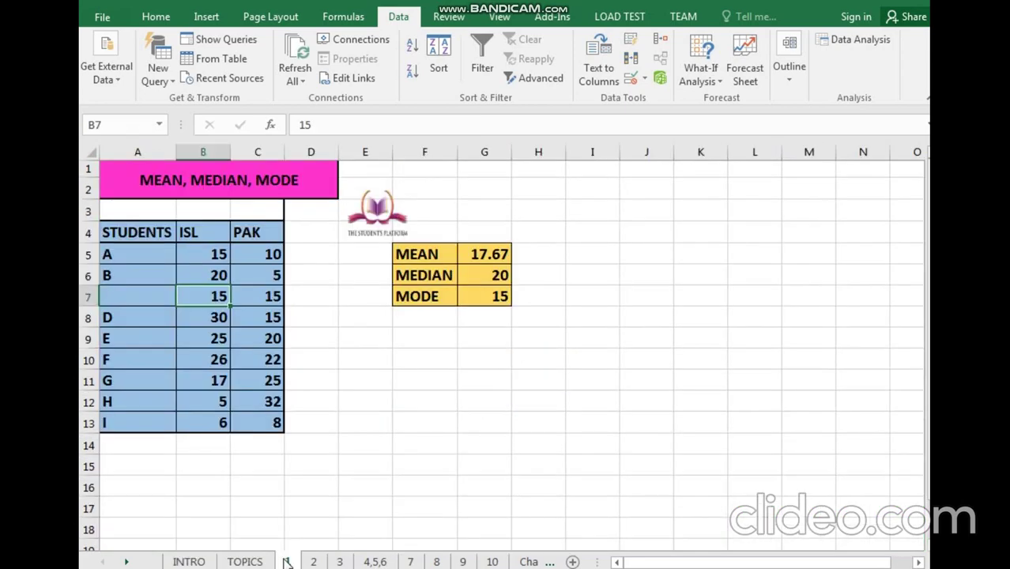
left_click(488, 254)
key("BackSpace")
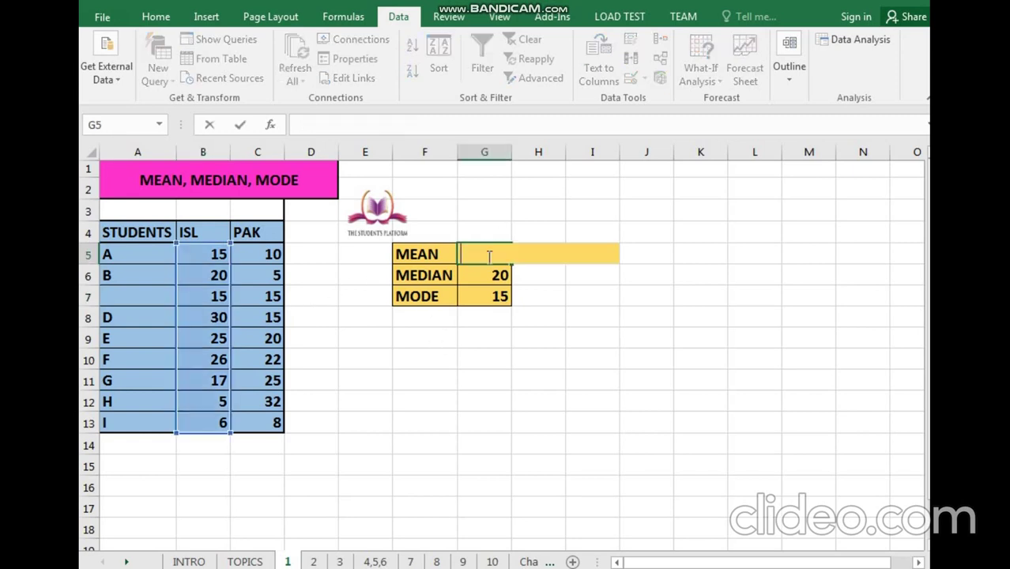
type("=(")
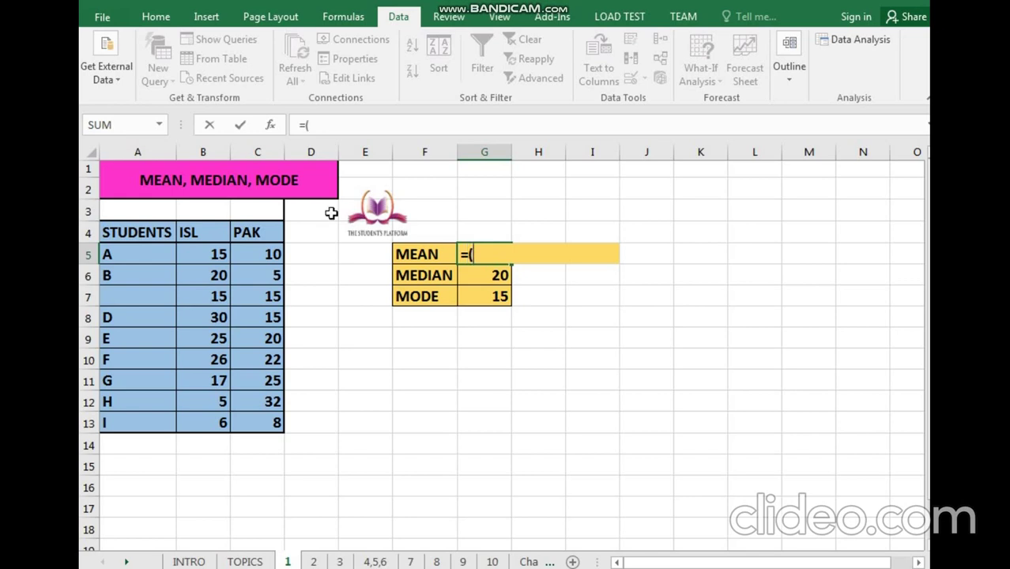
left_click_drag(220, 254, 221, 227)
key("BackSpace")
key("BackSpace")
key("BackSpace")
key("BackSpace")
key("BackSpace")
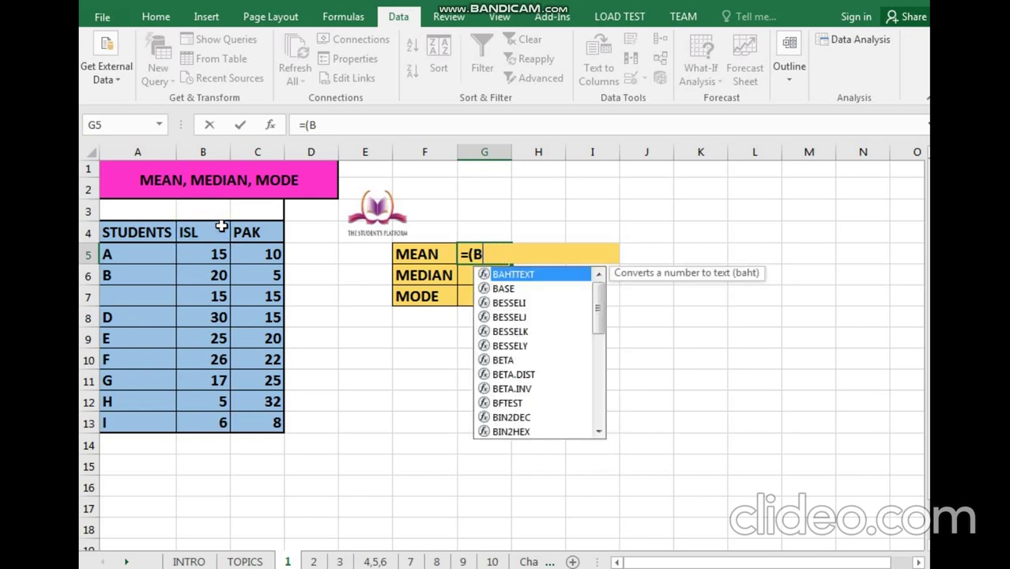
Complete the MEAN formula in G5 with AVERAGE over the ISL marks B5:B13.
type("ave")
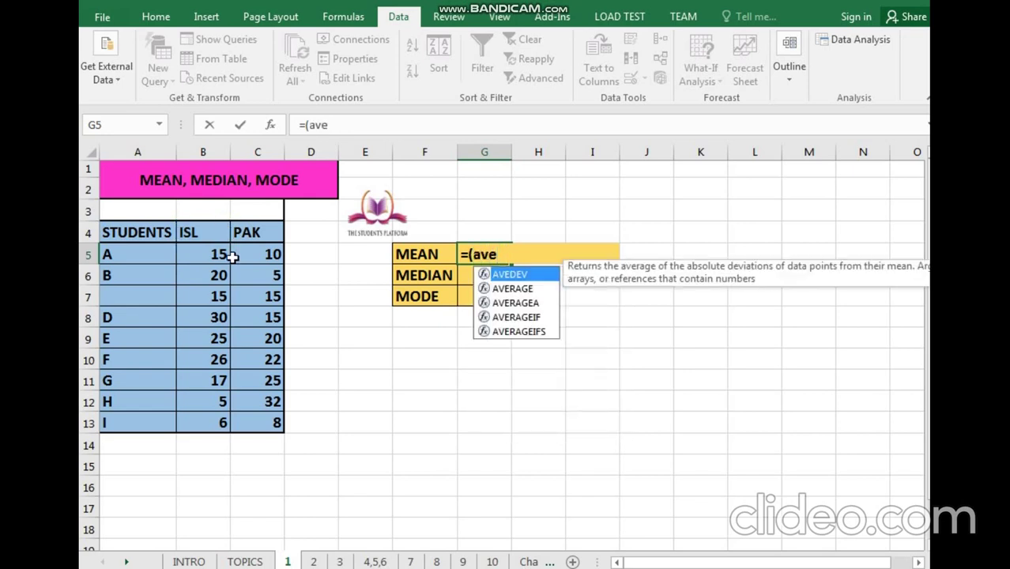
left_click(491, 289)
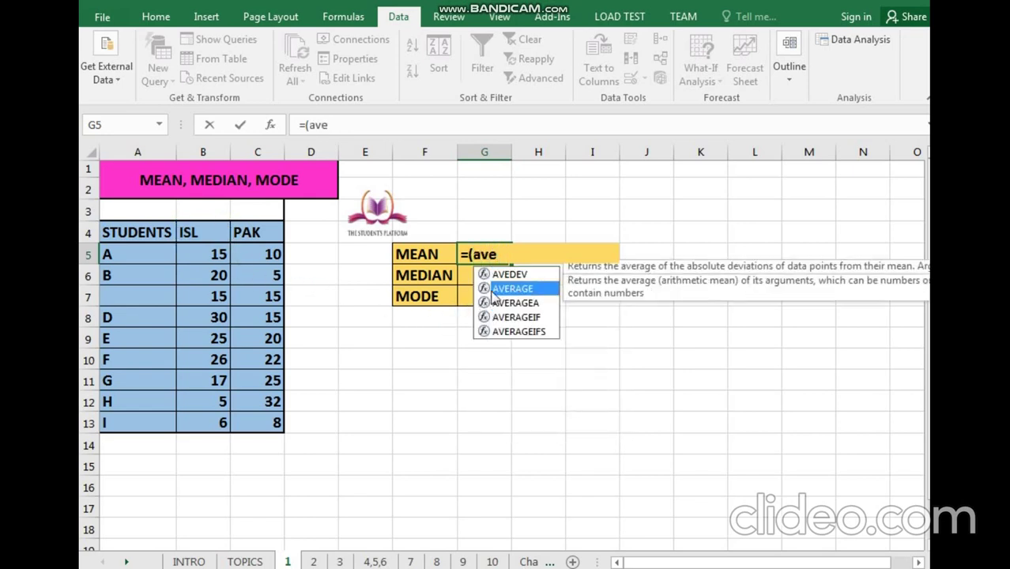
double_click(491, 290)
left_click(491, 294)
key("BackSpace")
key("BackSpace")
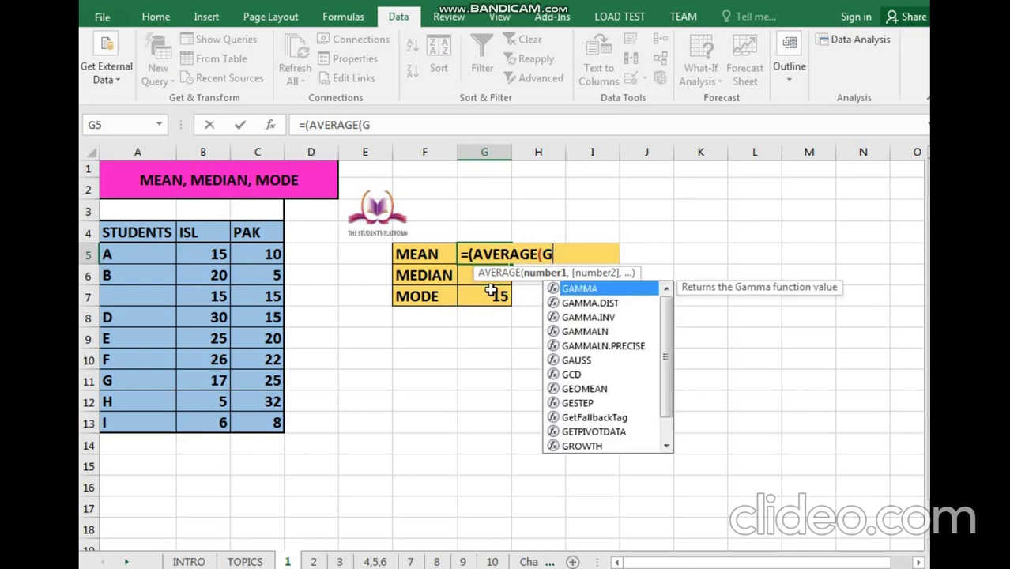
left_click_drag(210, 254, 216, 415)
key("Return")
key("Return")
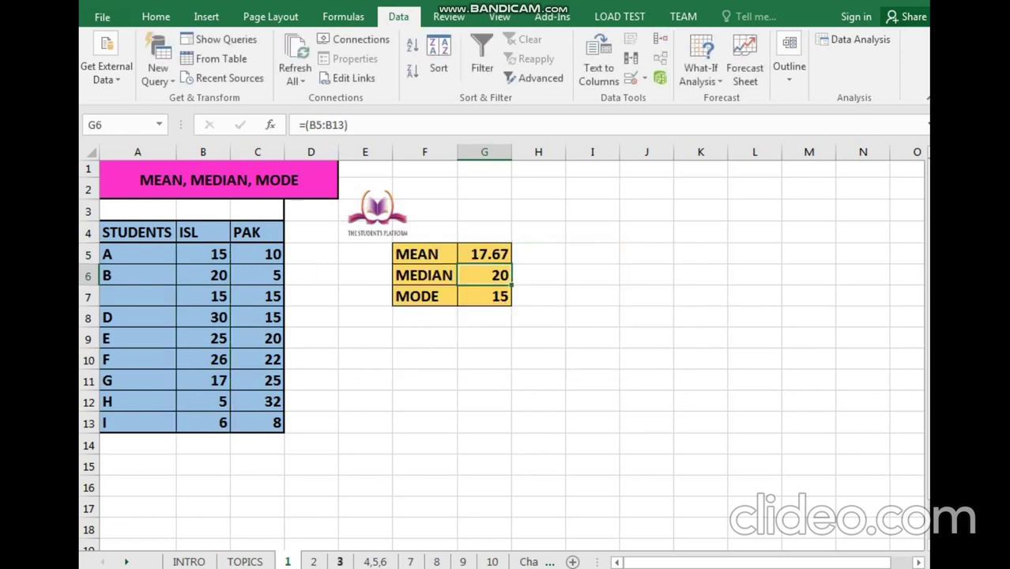
Review the maximum, minimum and range cells on sheet 2 and the descriptive statistics on sheet 3.
left_click(314, 561)
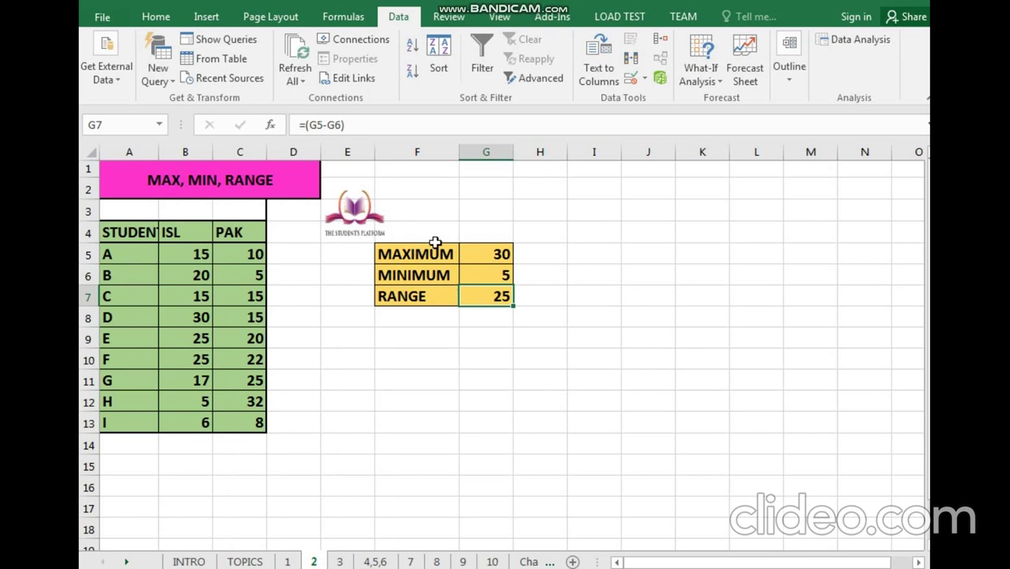
left_click(434, 296)
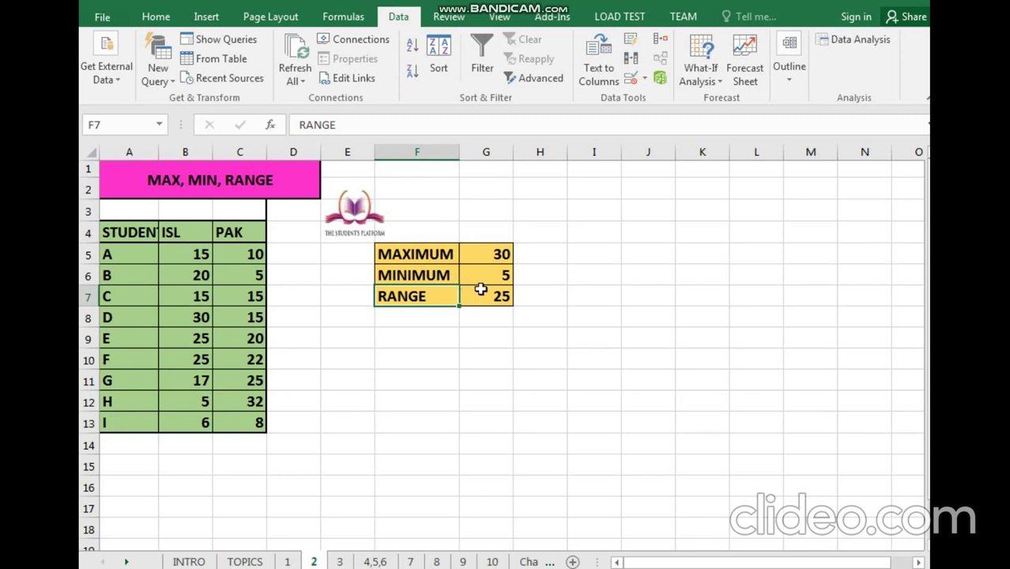
left_click(487, 258)
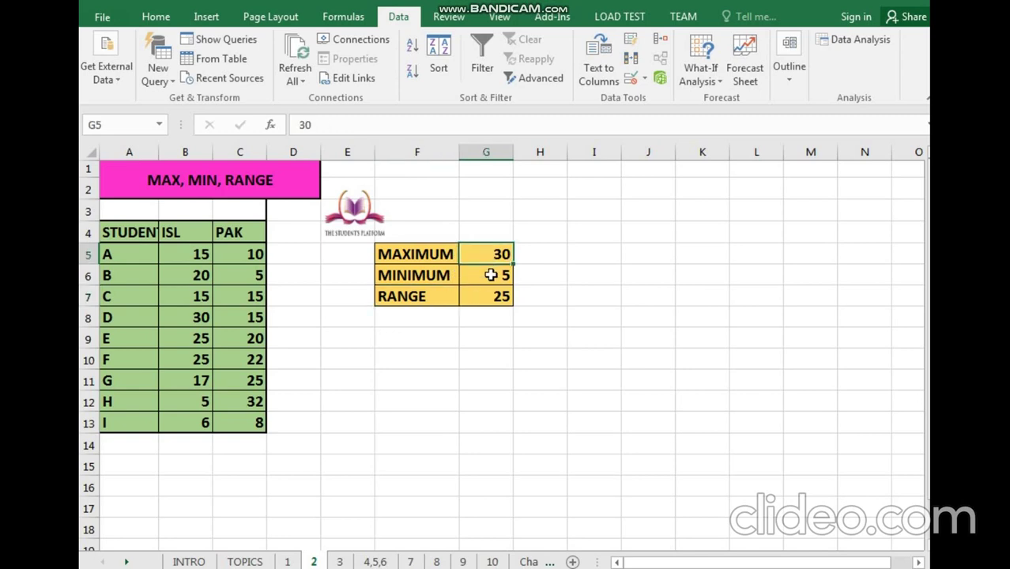
left_click(491, 274)
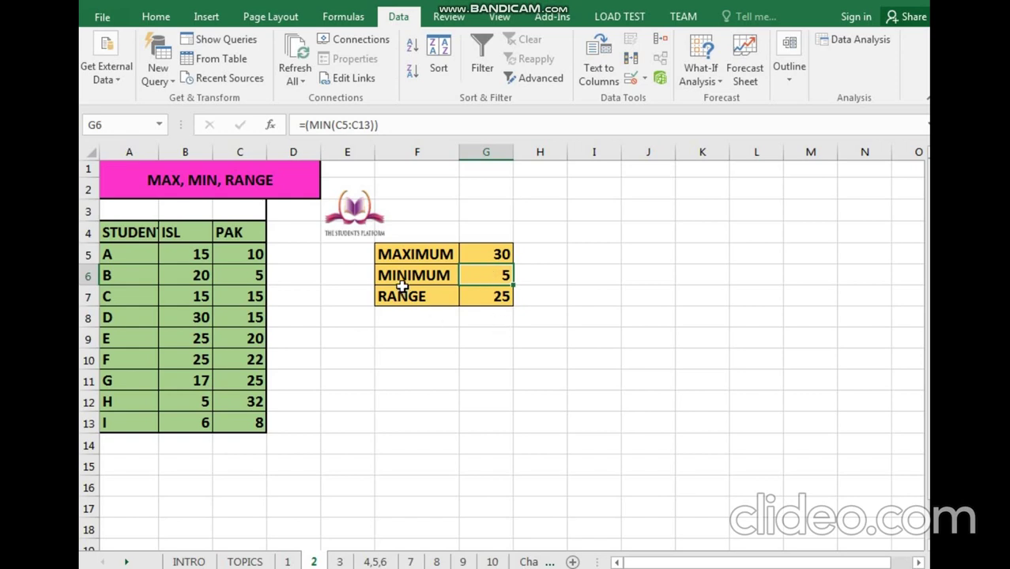
left_click(348, 561)
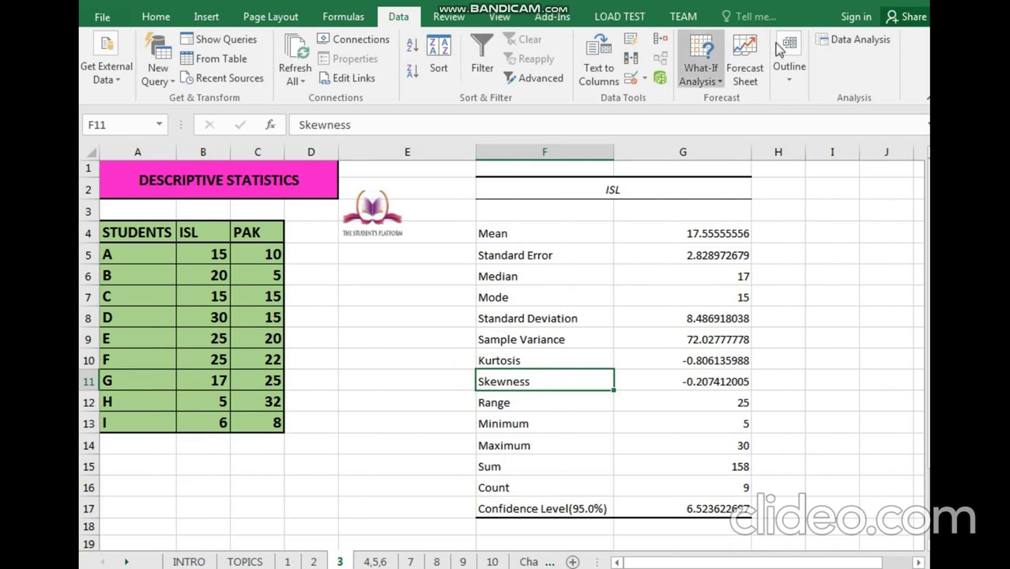
left_click(837, 46)
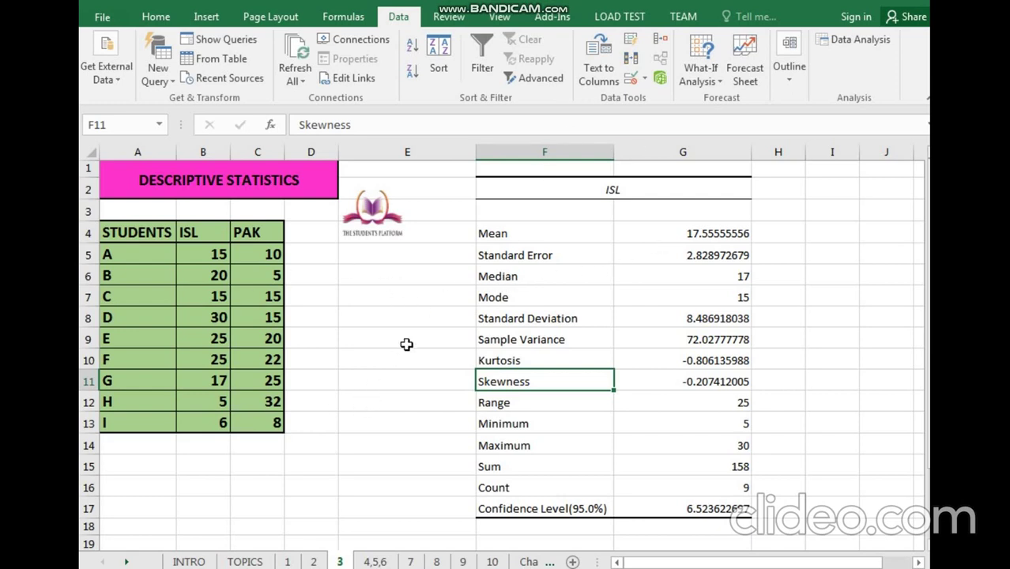
Examine the cumulative, relative and percentage frequency columns and their formulas on sheet 4,5,6.
left_click(374, 562)
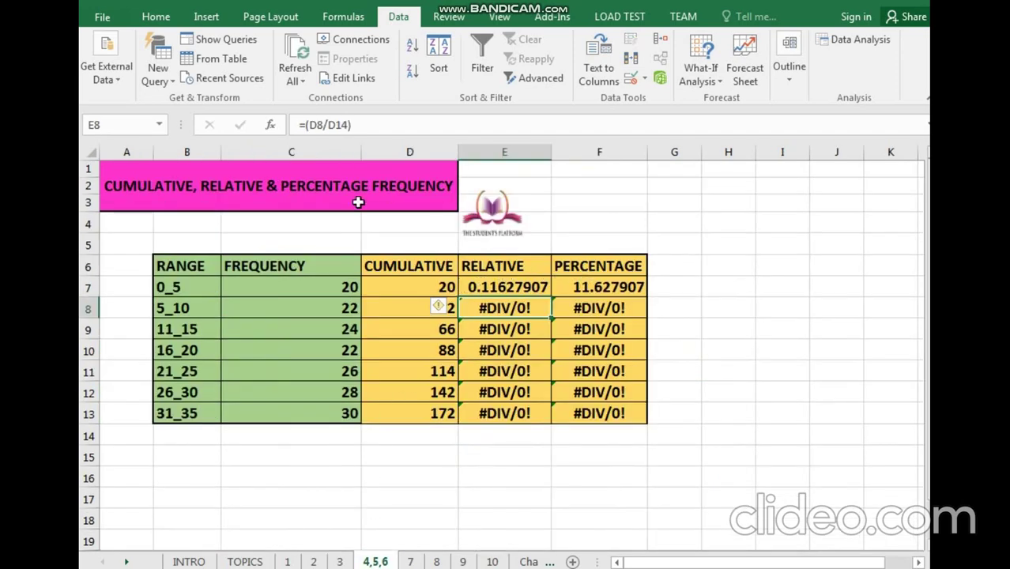
left_click(395, 283)
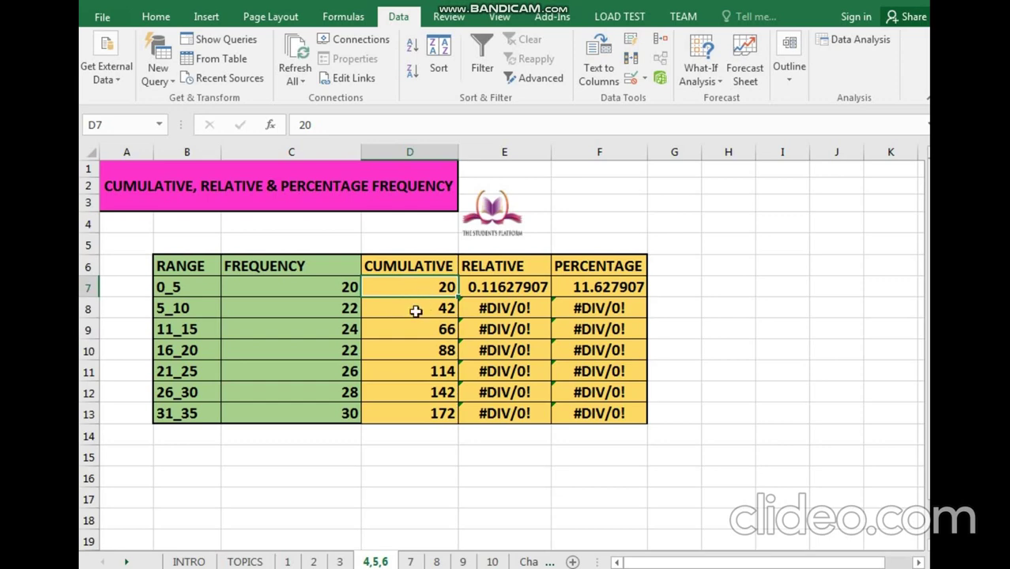
left_click(337, 308)
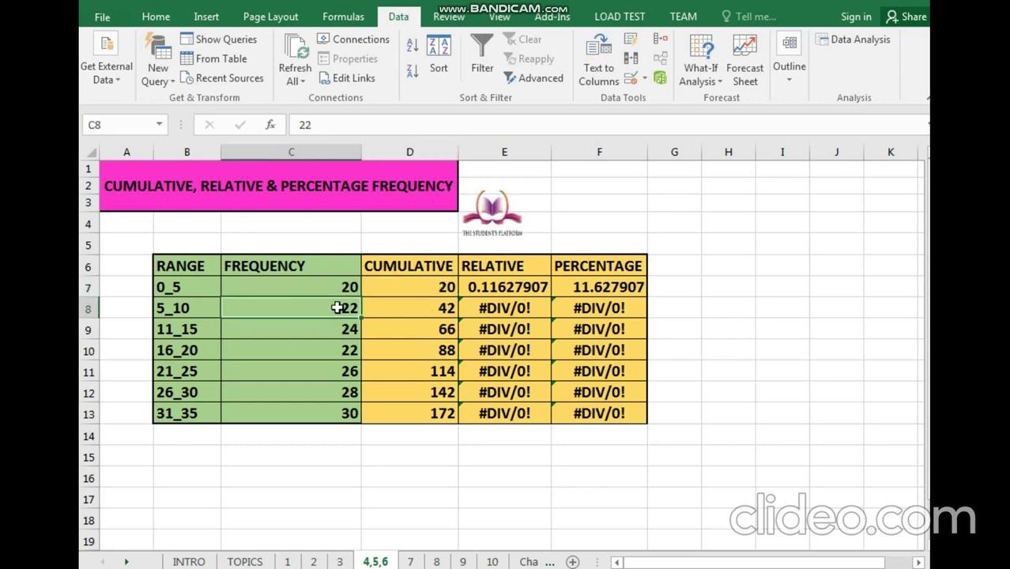
left_click(447, 307)
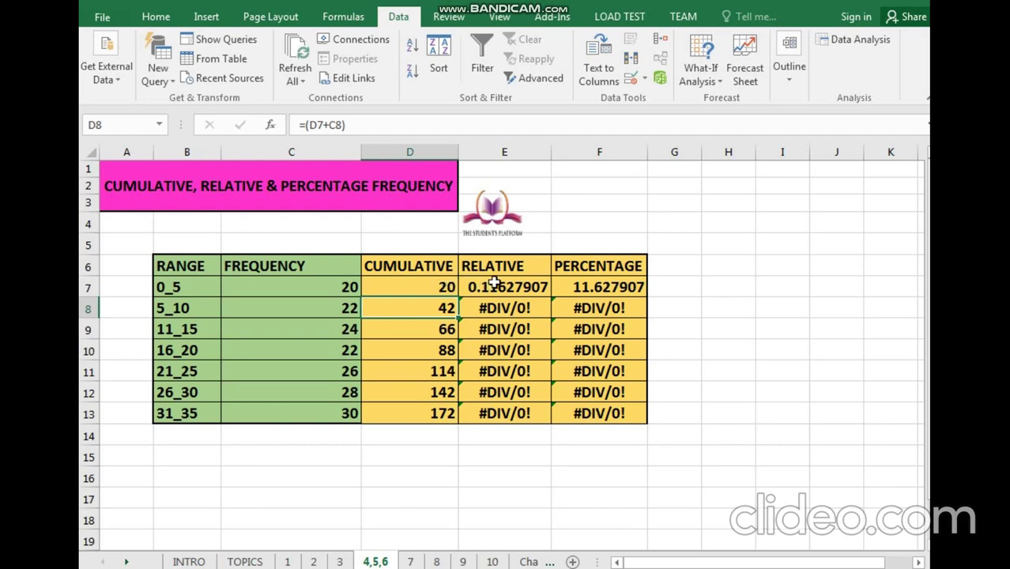
left_click(434, 411)
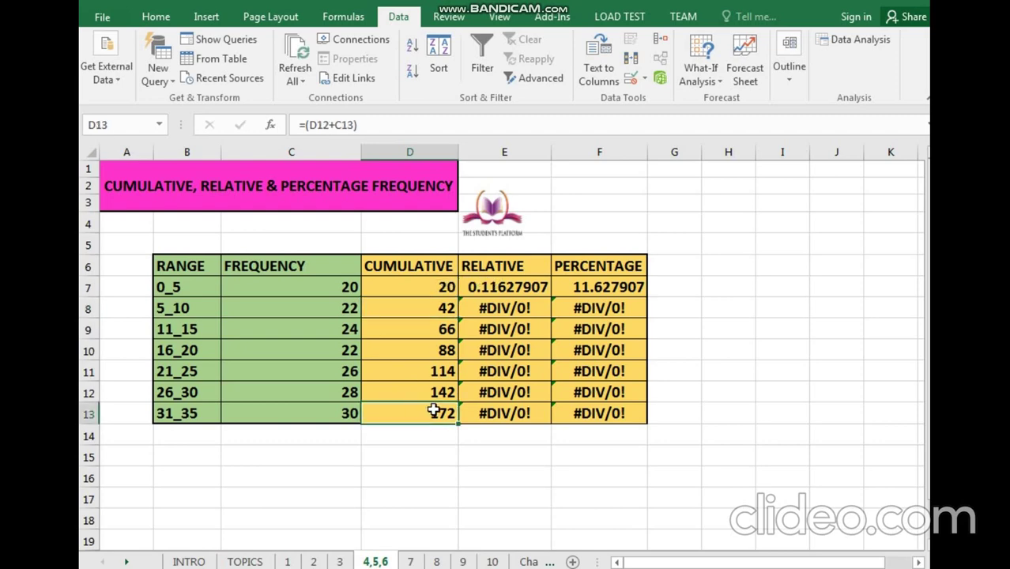
left_click(586, 283)
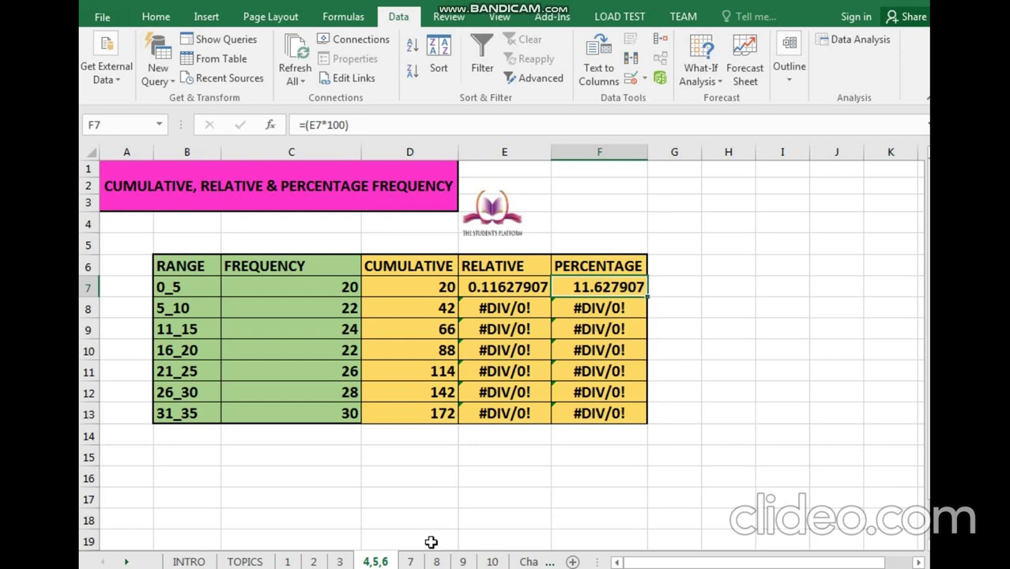
On the histogram sheet 7, look through the statistical and column chart types offered for the frequency table.
left_click(410, 562)
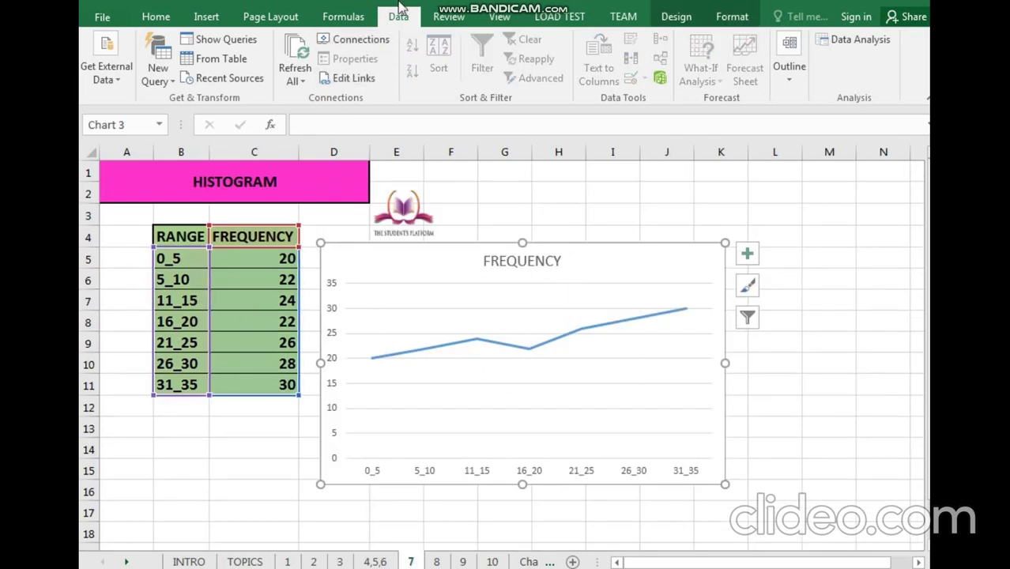
left_click(207, 16)
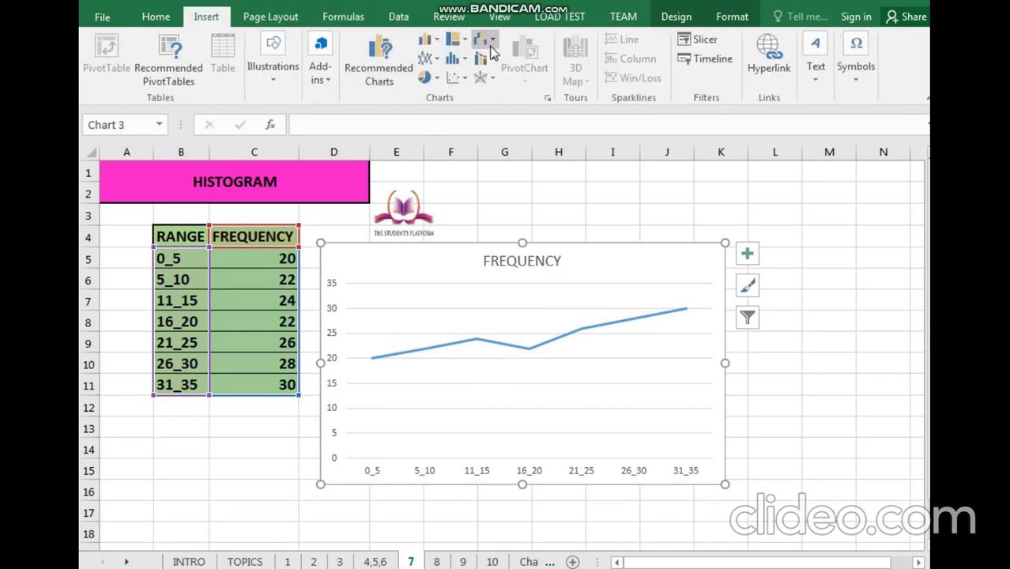
left_click(458, 60)
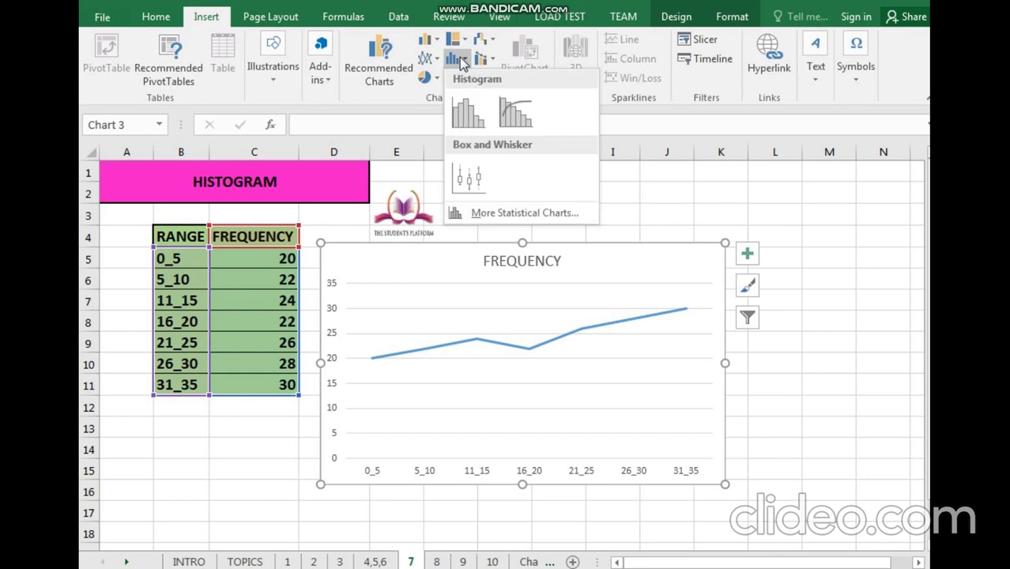
left_click(434, 43)
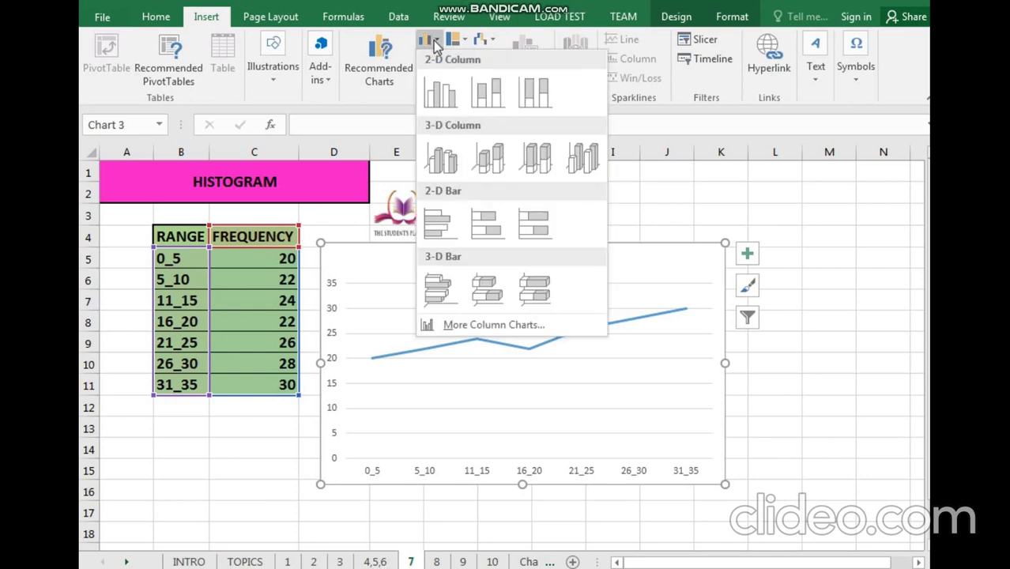
left_click(440, 86)
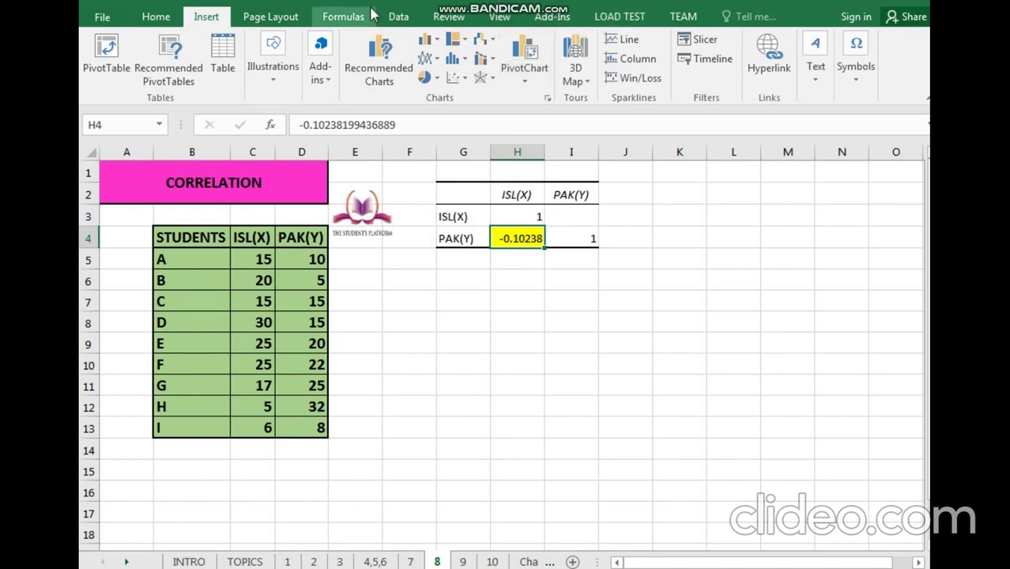
Review the correlation matrix on sheet 8, the regression output on sheet 9 and the random numbers on sheet 10.
left_click(398, 16)
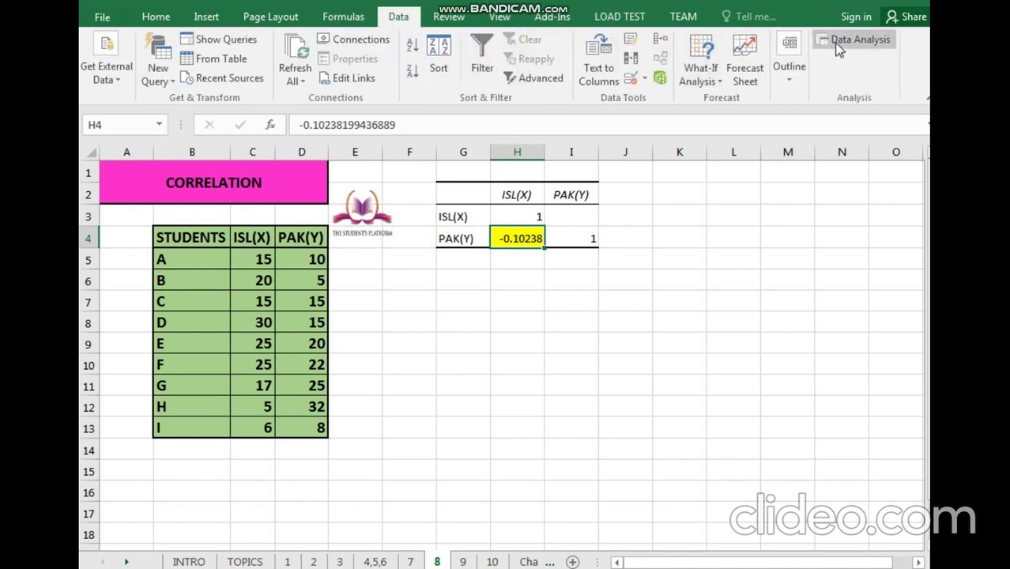
left_click(464, 561)
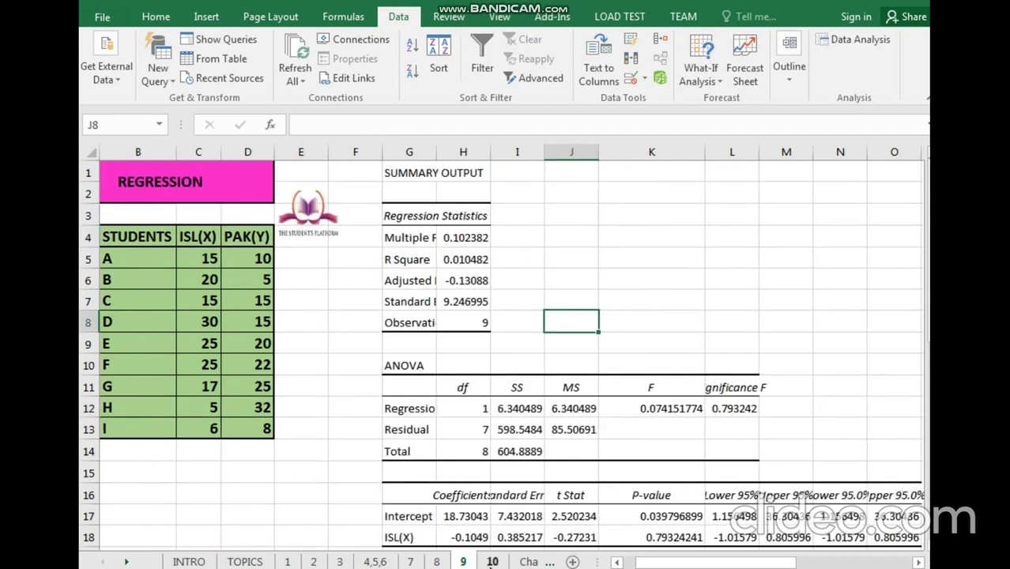
left_click(492, 562)
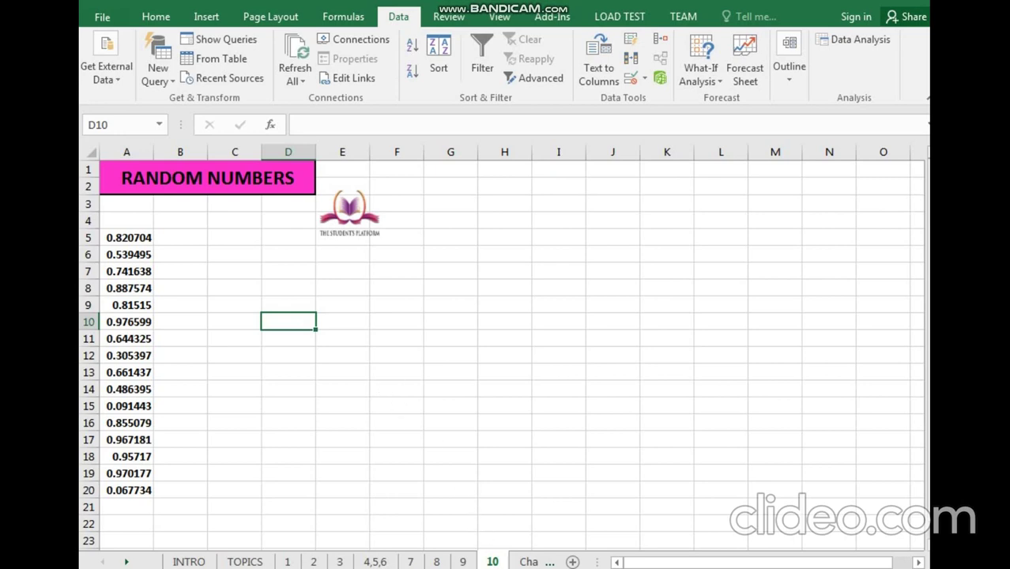
View the QQ plot on Chart3 and its source data on sheet 11, and show the Real Statistics add-in commands.
left_click(525, 562)
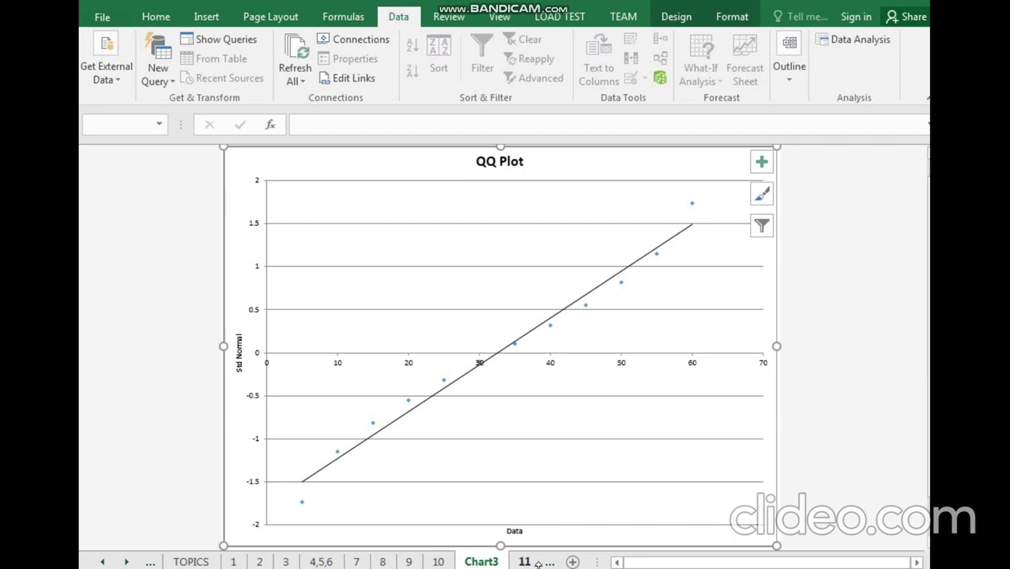
key("ctrl+Page_Down")
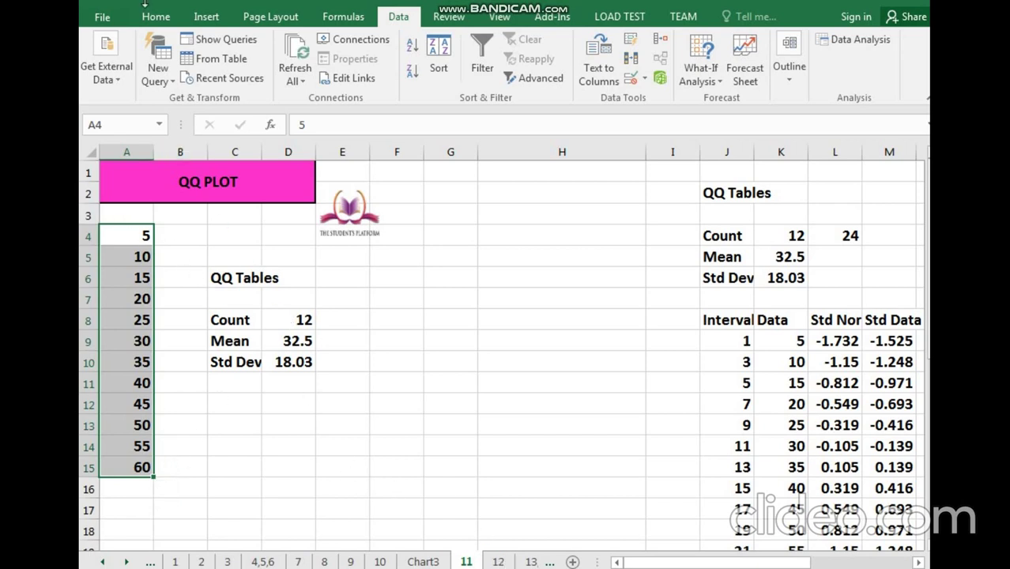
left_click(538, 19)
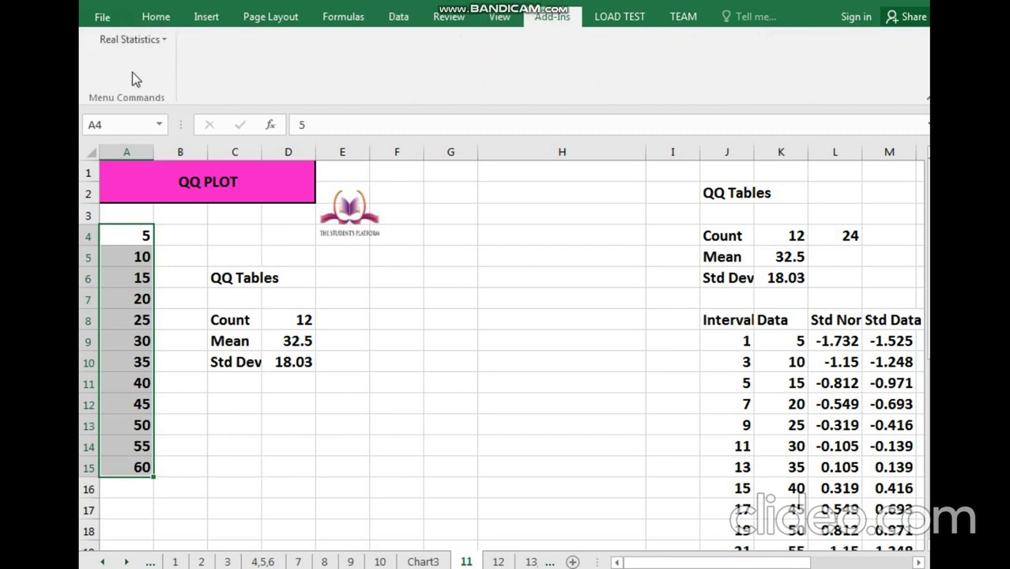
Check the Realstats-2003 entry in the Excel add-in options and its checkbox in the list of available add-ins.
left_click(102, 16)
left_click(132, 392)
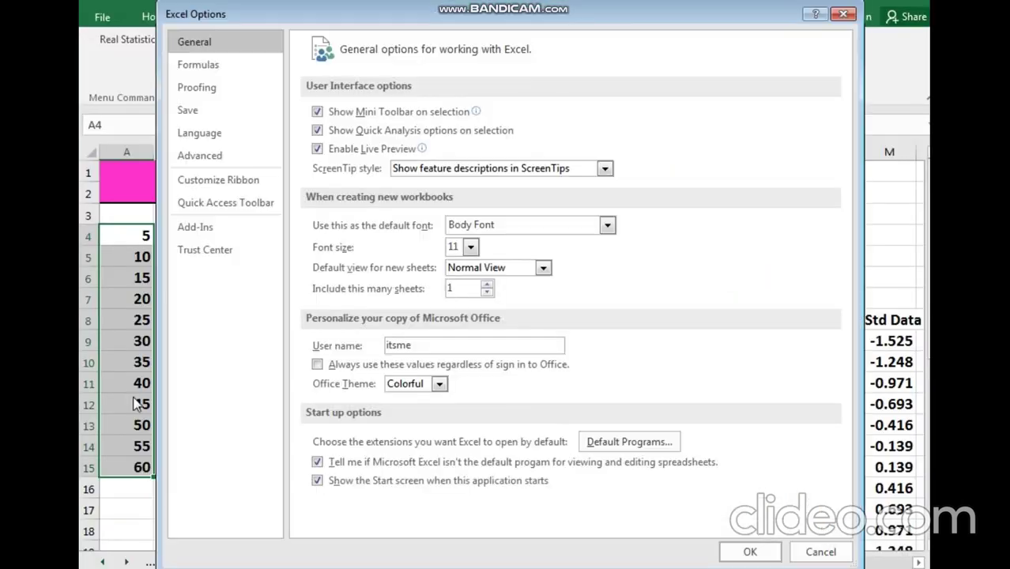
left_click(250, 227)
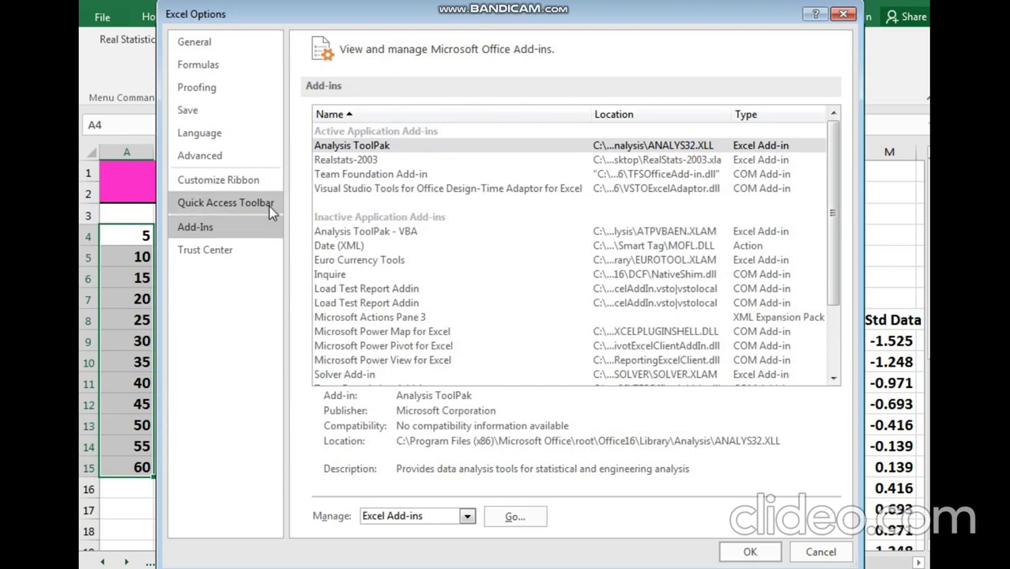
left_click(364, 160)
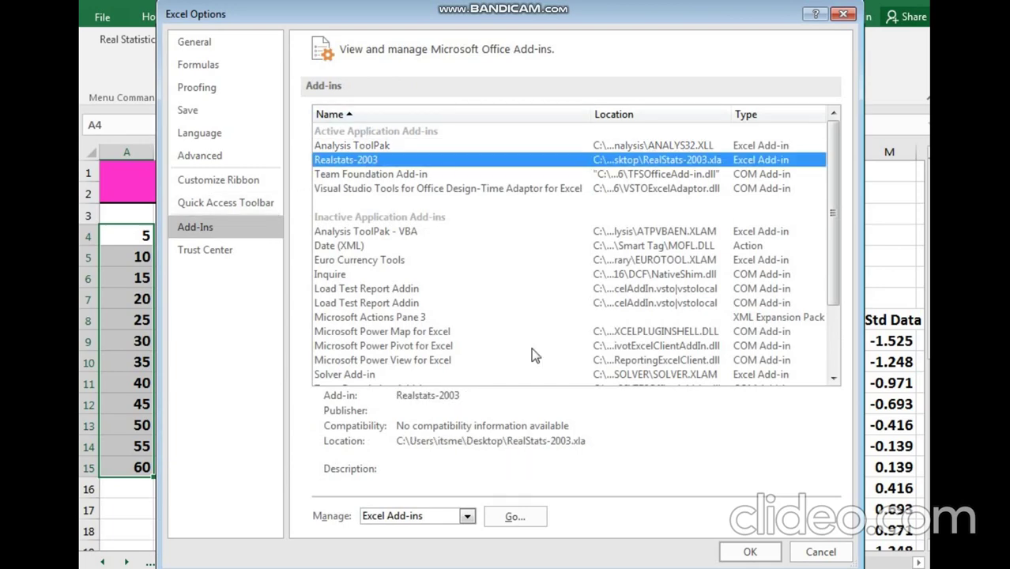
left_click(514, 516)
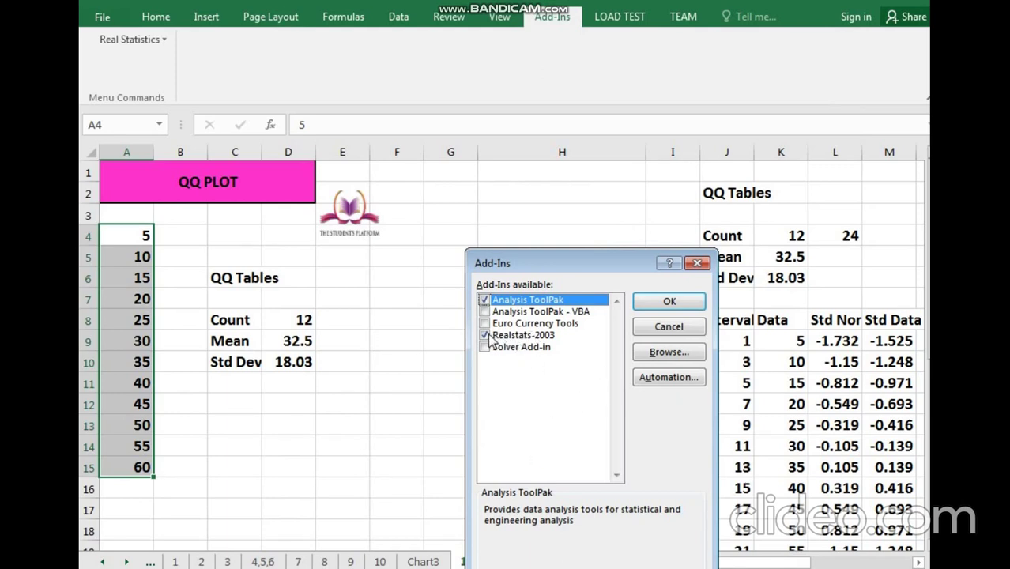
left_click(668, 303)
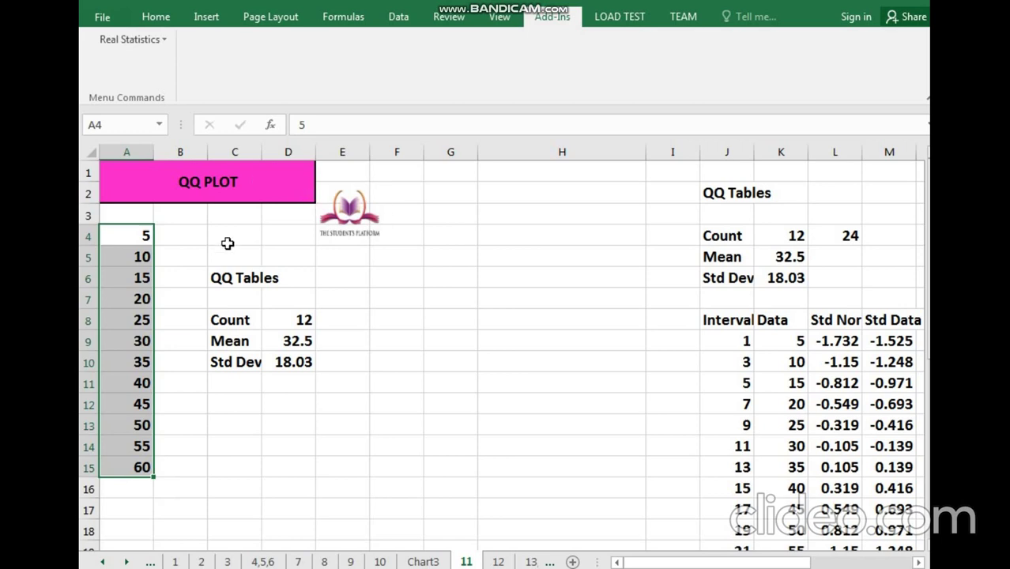
Recheck the QQ plot data on sheet 11 and examine the Shapiro-Wilk normality result in K7 on sheet 12.
mouse_move(165, 429)
left_click(431, 561)
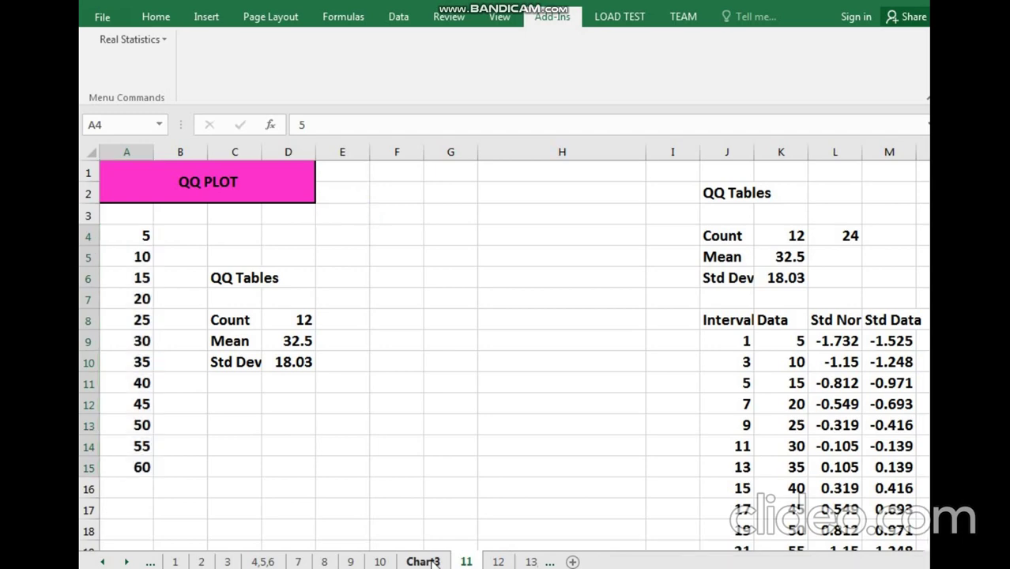
left_click(498, 561)
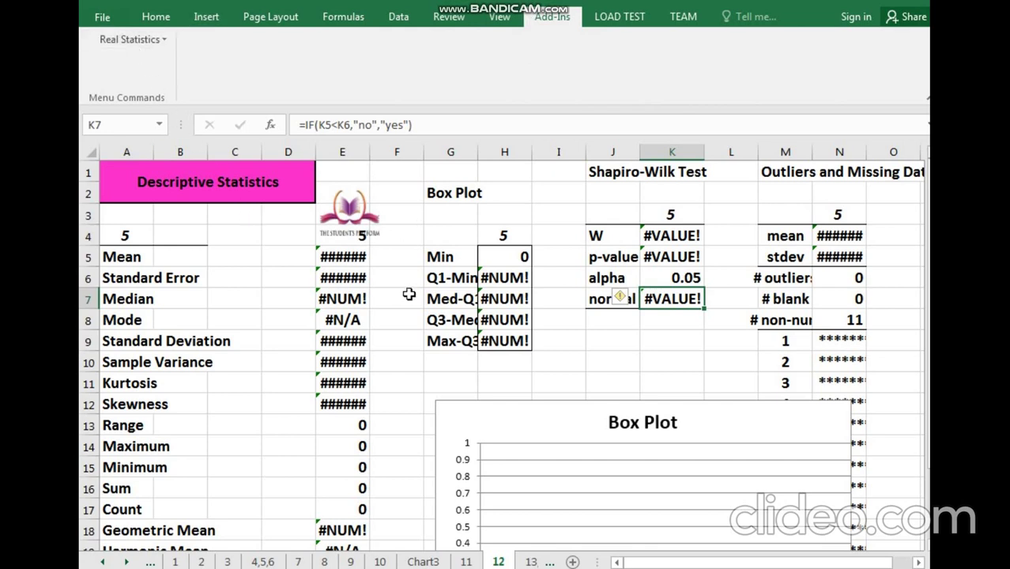
left_click(602, 304)
left_click(658, 302)
On sheet 13,14,15, review the Z, T and F test rules, the DATA and Assumed data columns, and the alpha, s.d and variance table.
left_click(531, 562)
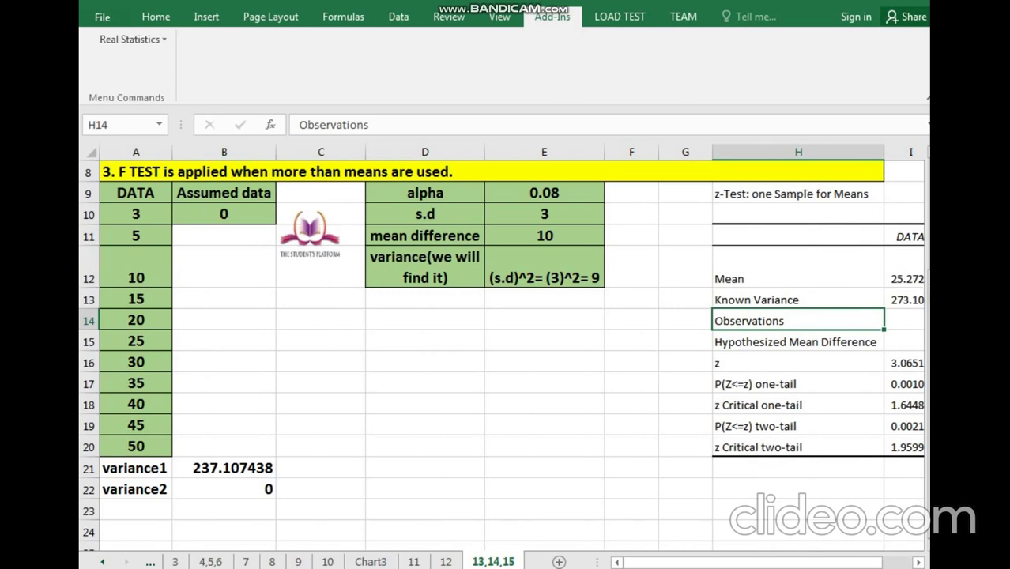
left_click_drag(927, 293, 913, 170)
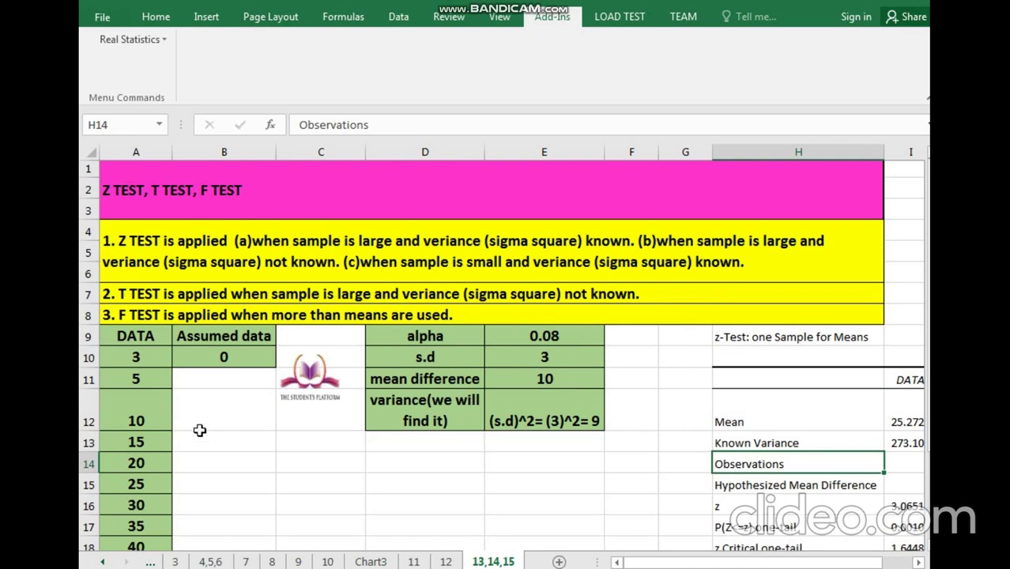
left_click(149, 332)
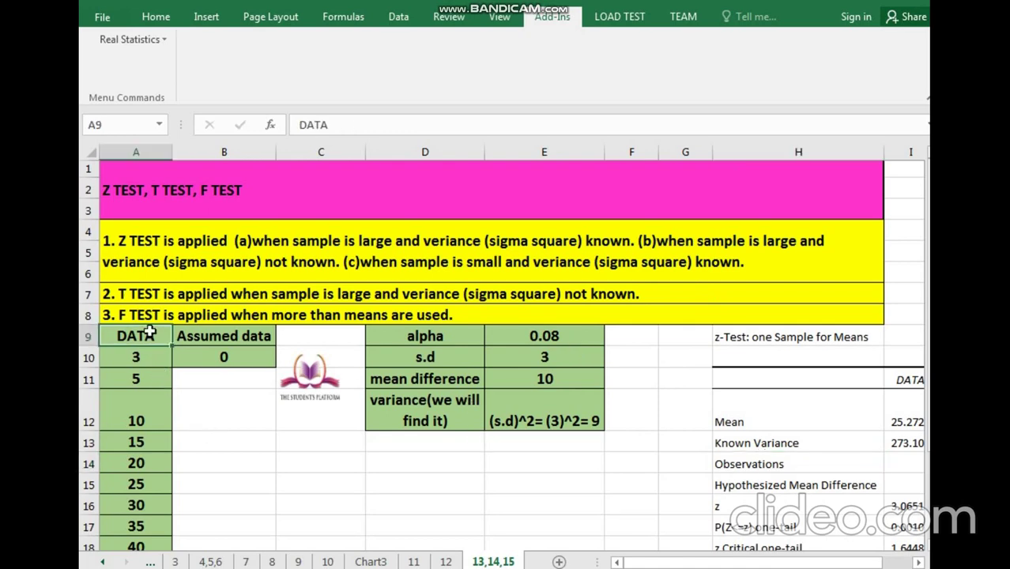
left_click(194, 337)
left_click(198, 354)
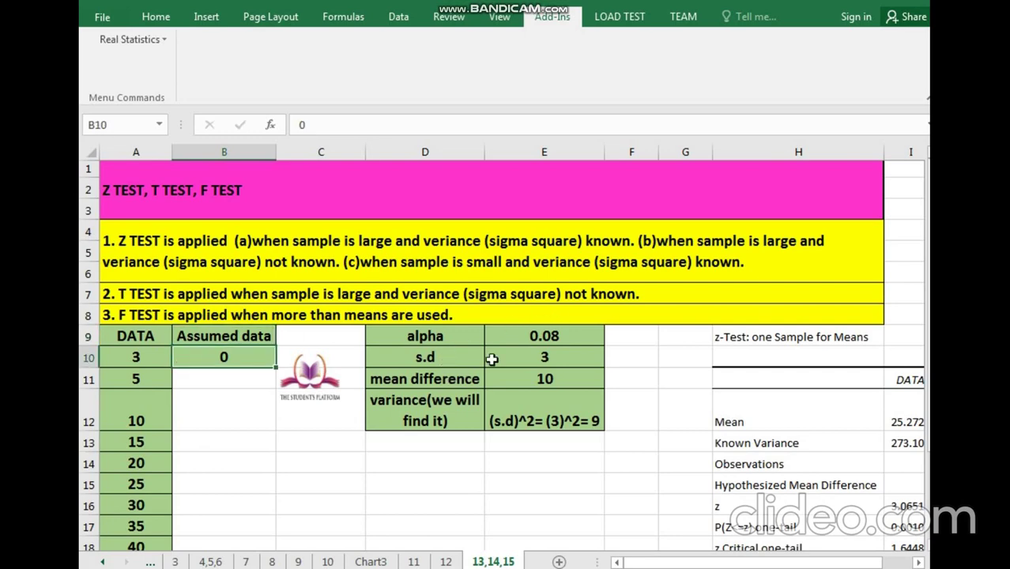
left_click(443, 411)
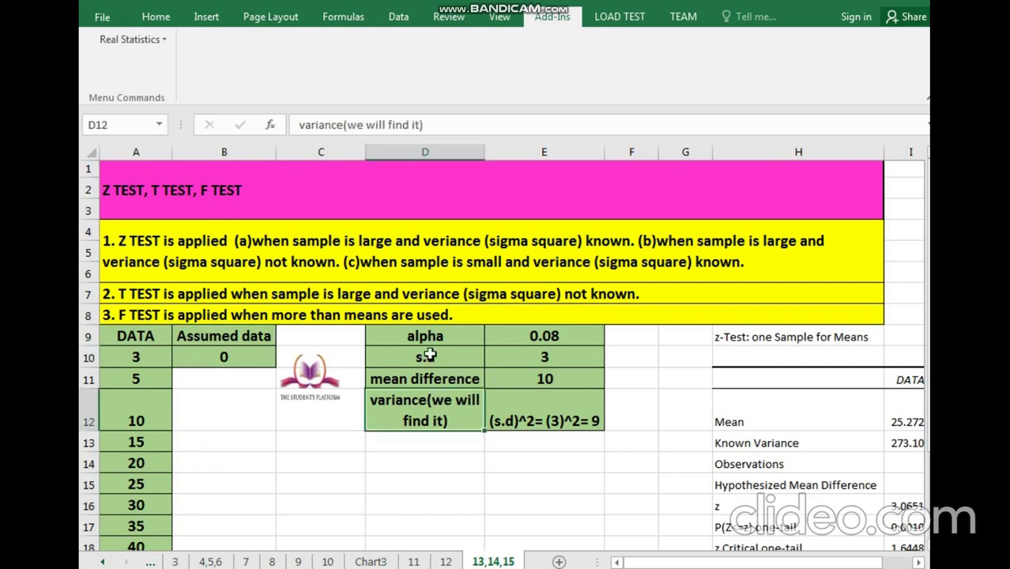
left_click(513, 350)
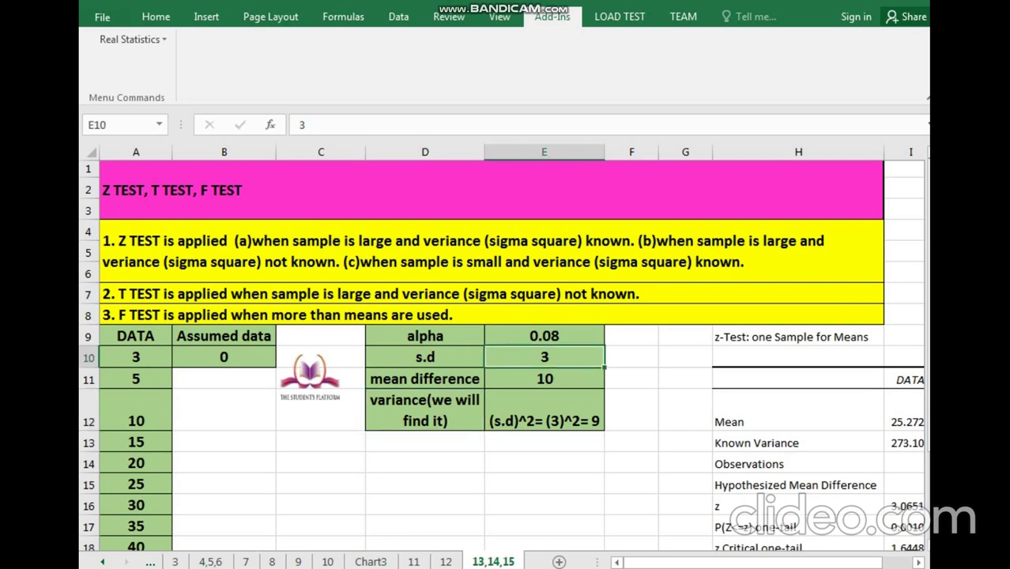
scroll(506, 355, "down", 2)
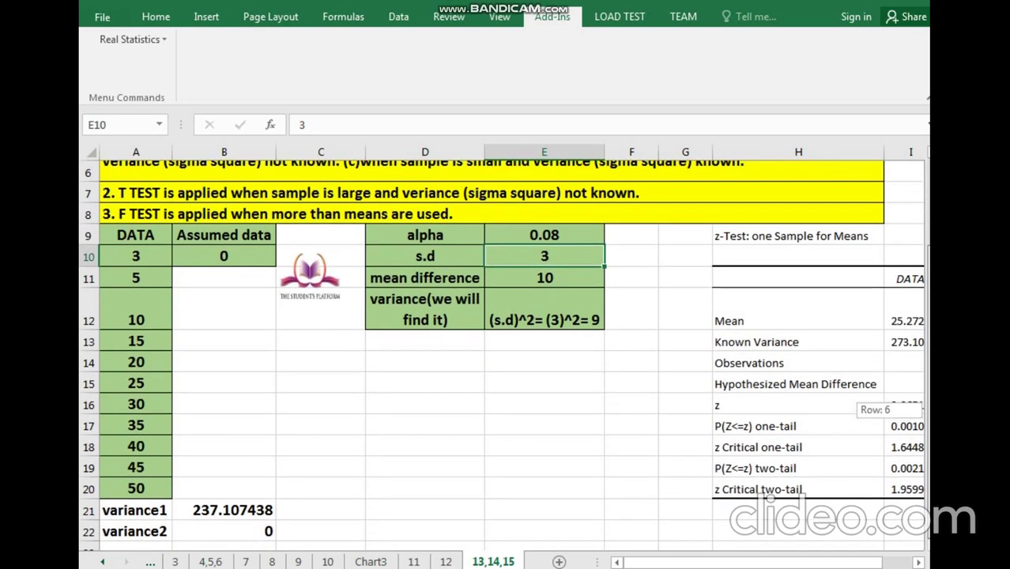
Examine the variance1 formula in B21 and view z-Test: Two Sample for Means among the data analysis tools without running it.
left_click(247, 514)
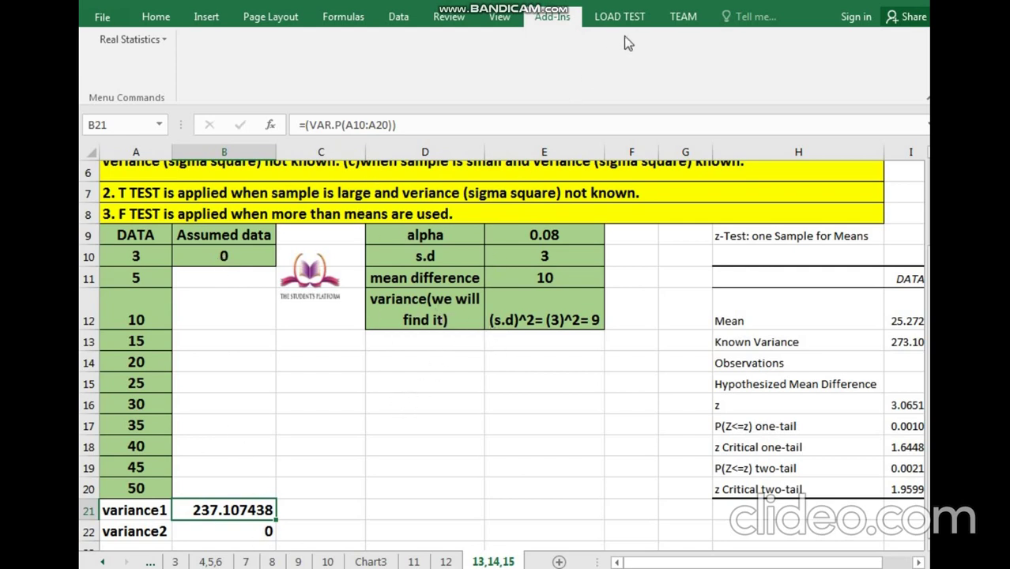
left_click(398, 15)
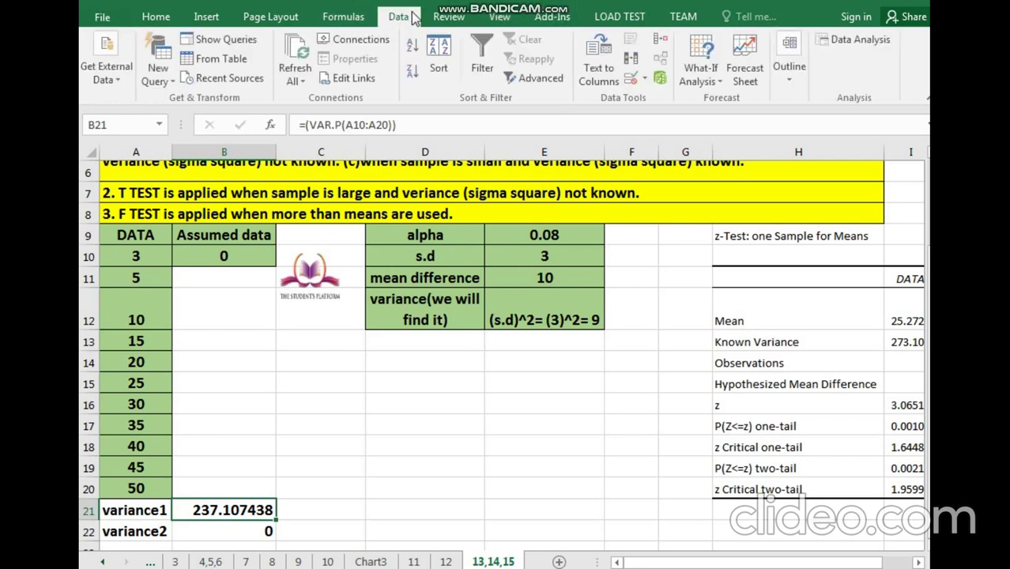
left_click(819, 43)
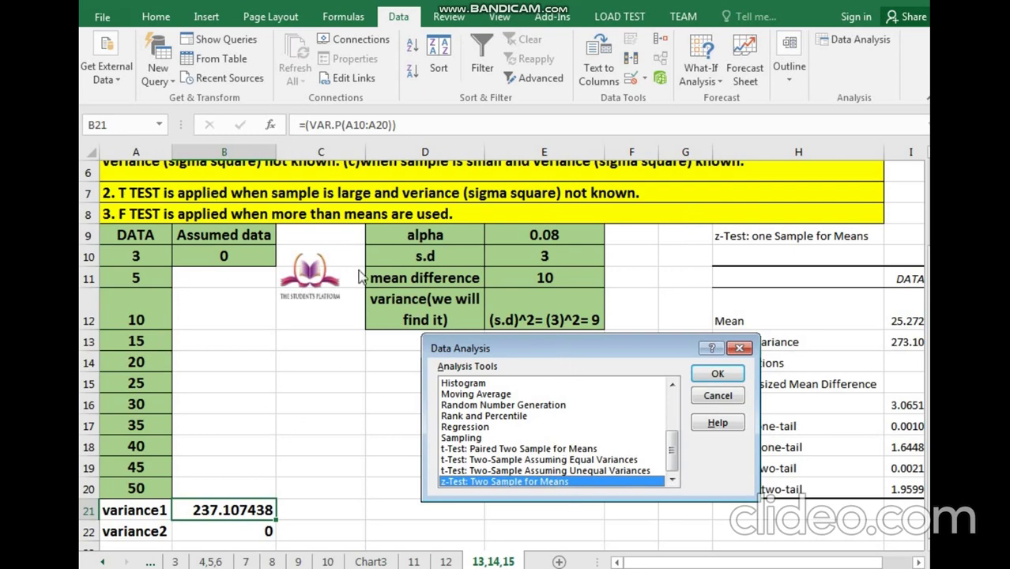
left_click(740, 348)
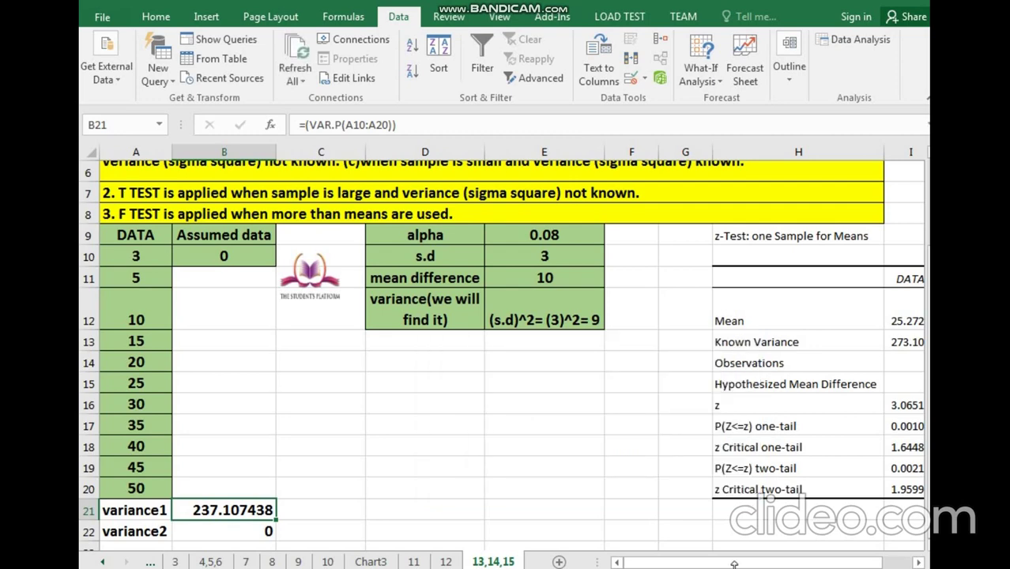